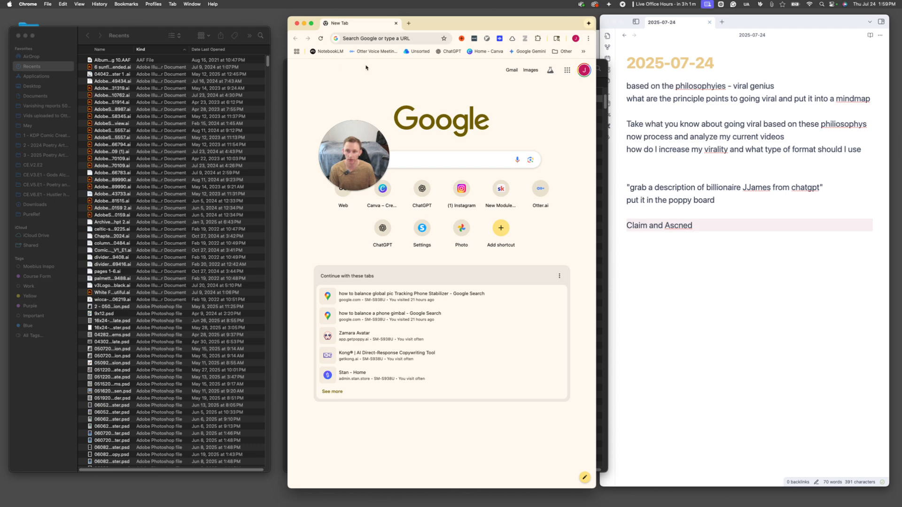
Step: Arrange the windows and load the Canva home page from its bookmark
drag(374, 148, 575, 92)
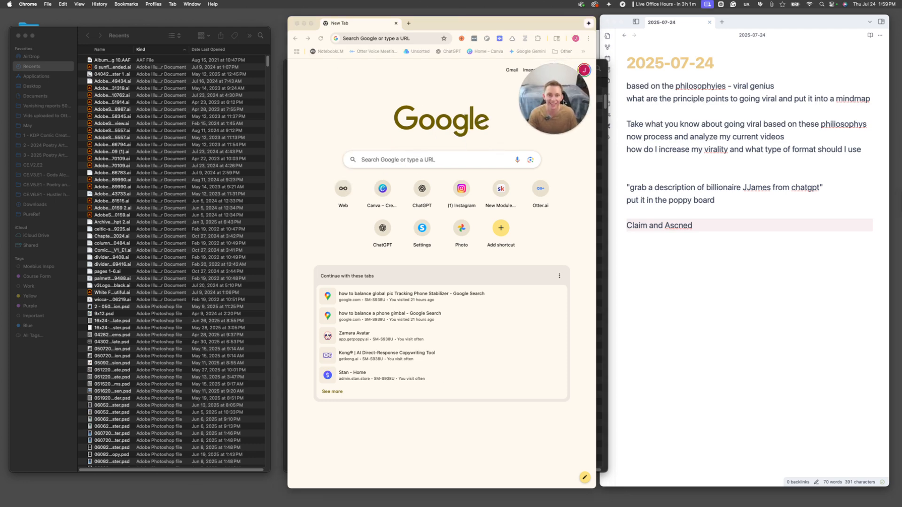
click(555, 138)
drag(581, 86, 504, 148)
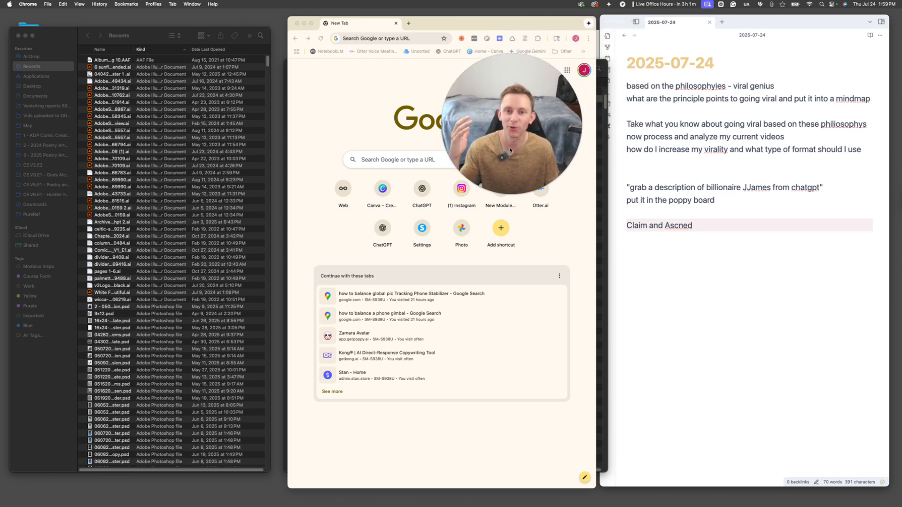
mouse_move(499, 171)
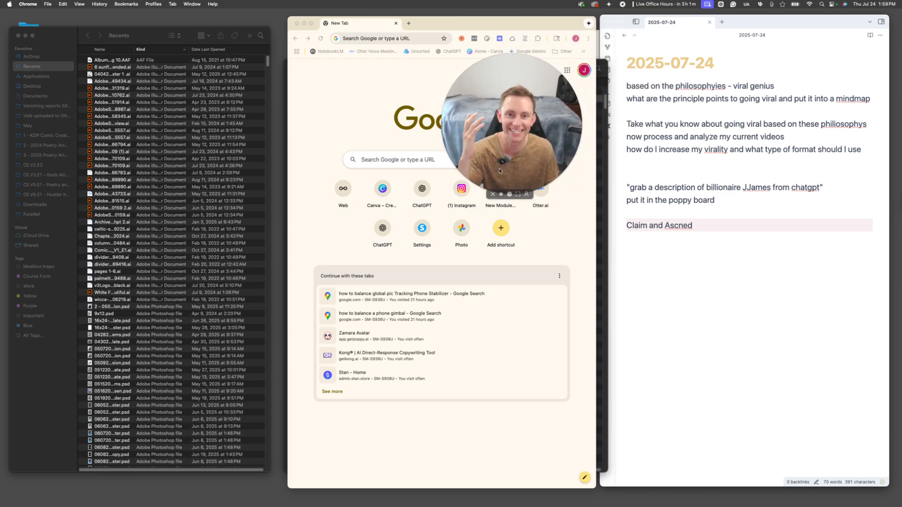
click(501, 194)
click(385, 117)
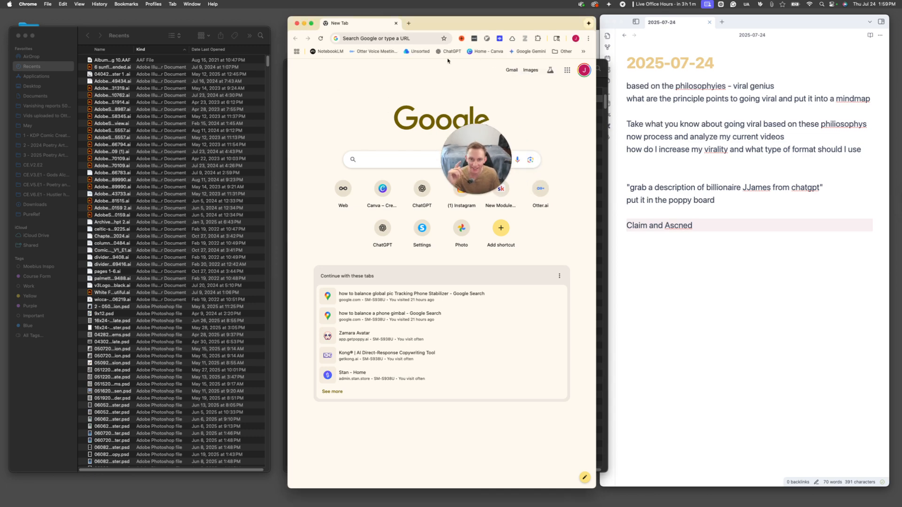
click(485, 53)
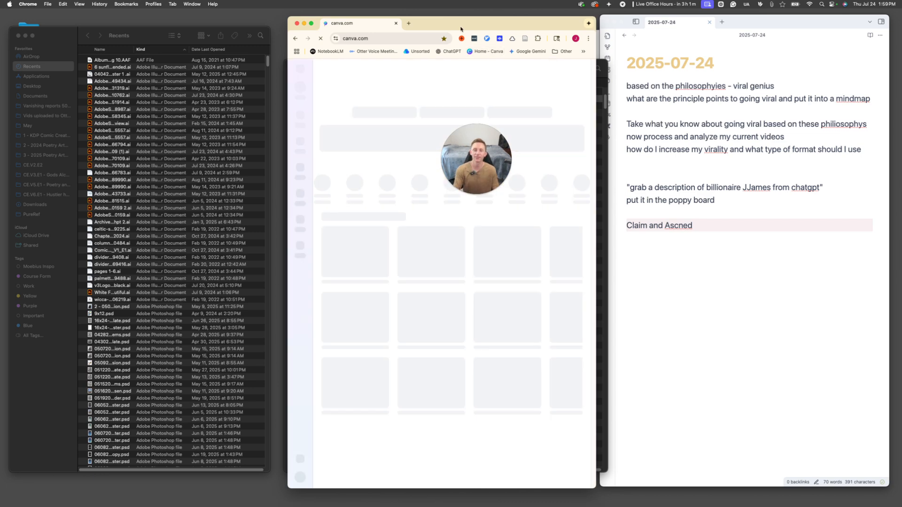
Step: Check the Downloads folder in Finder, bring Canva back forward, and open a new browser tab
drag(462, 22, 740, 19)
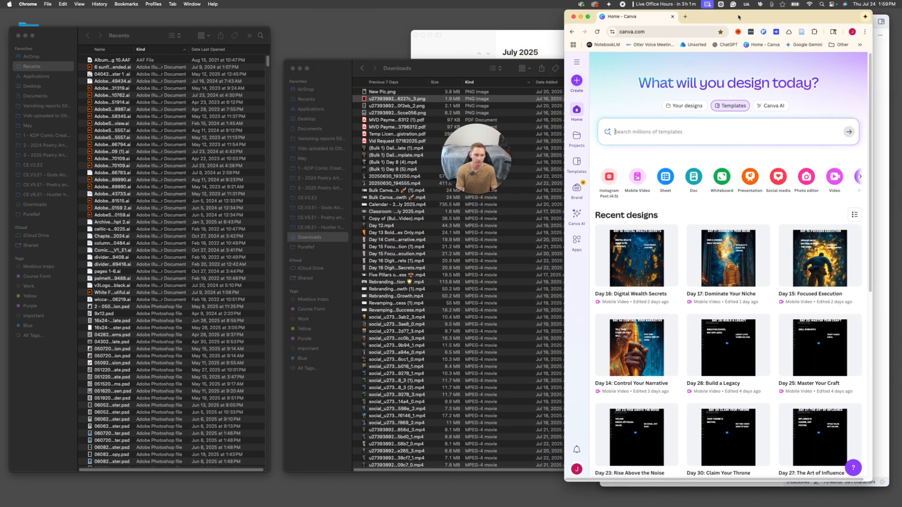
click(428, 67)
scroll(416, 237, down, 3)
scroll(412, 211, up, 10)
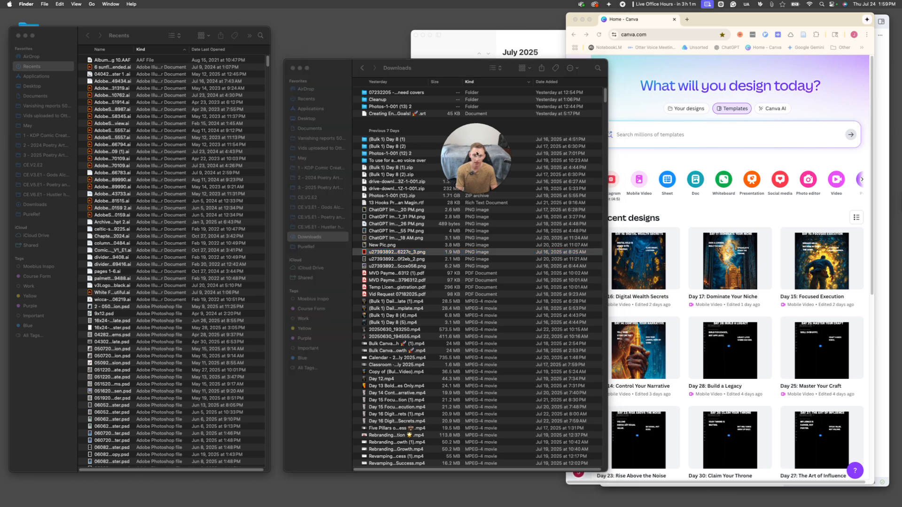
drag(472, 162, 429, 71)
drag(784, 15, 499, 11)
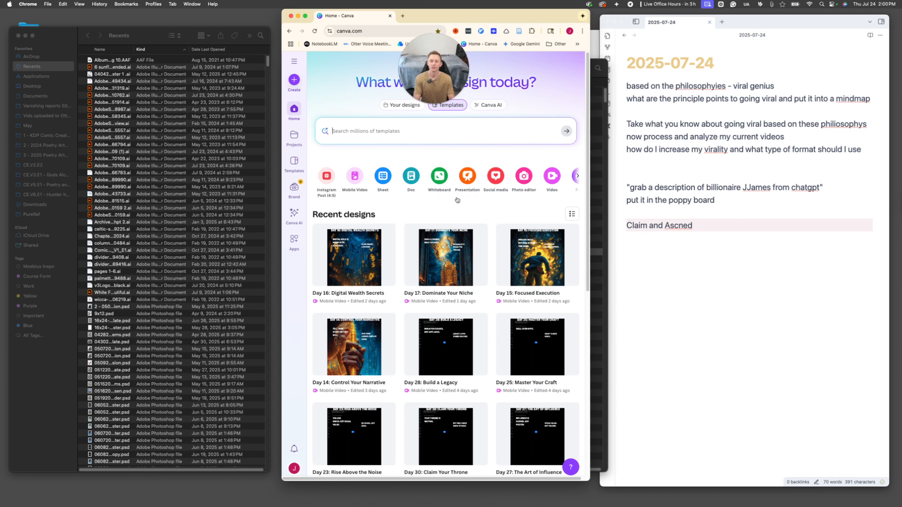
drag(434, 74, 520, 110)
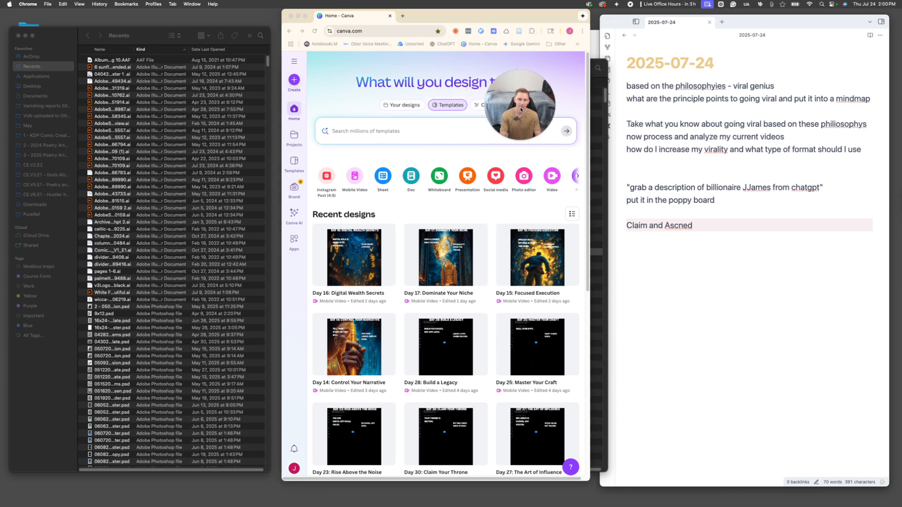
click(401, 17)
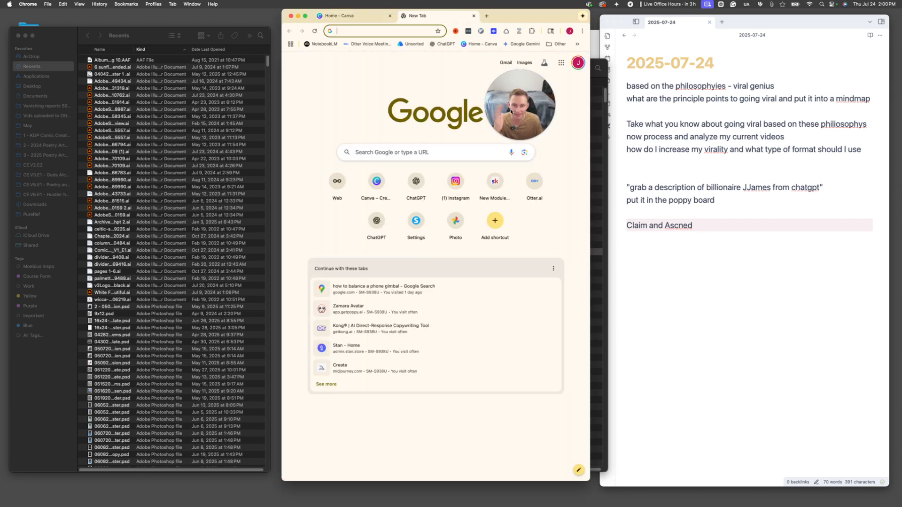
drag(530, 121, 533, 142)
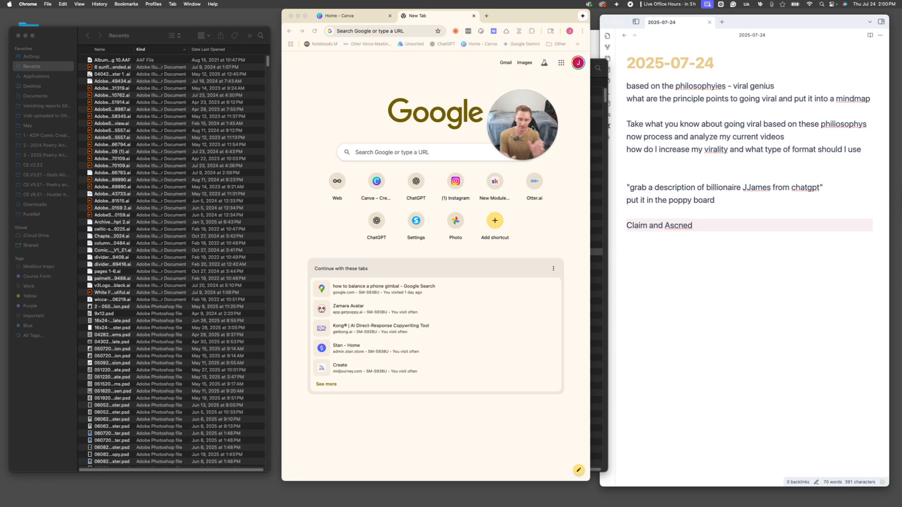
click(411, 32)
click(469, 75)
click(418, 31)
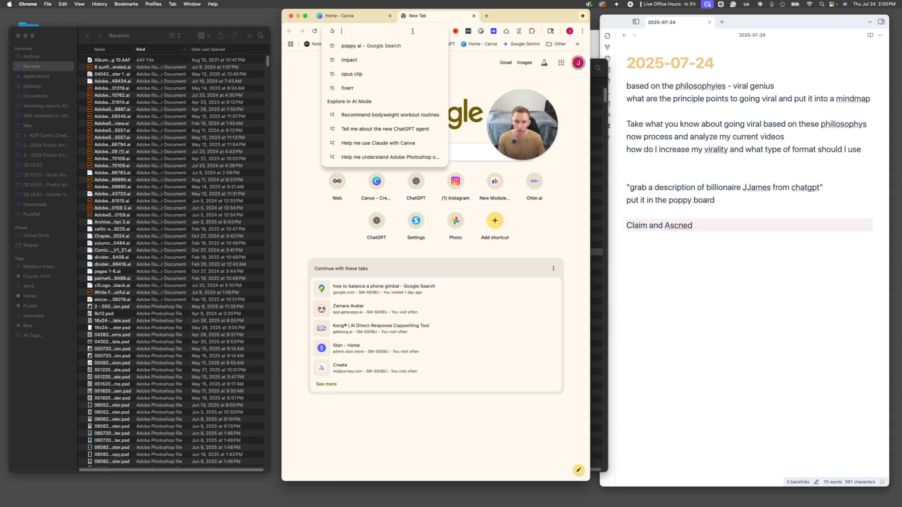
click(23, 203)
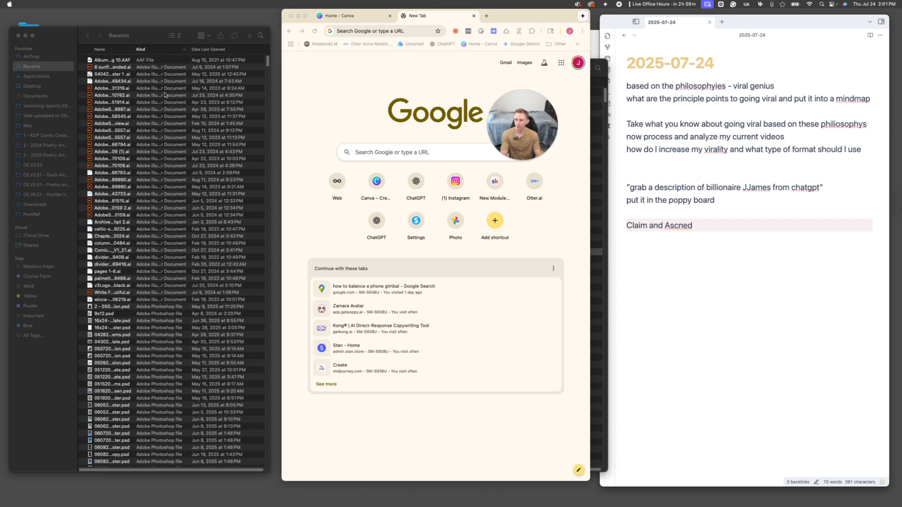
Step: Bring Finder forward and show the contents of the Downloads folder
click(56, 390)
drag(129, 31, 157, 26)
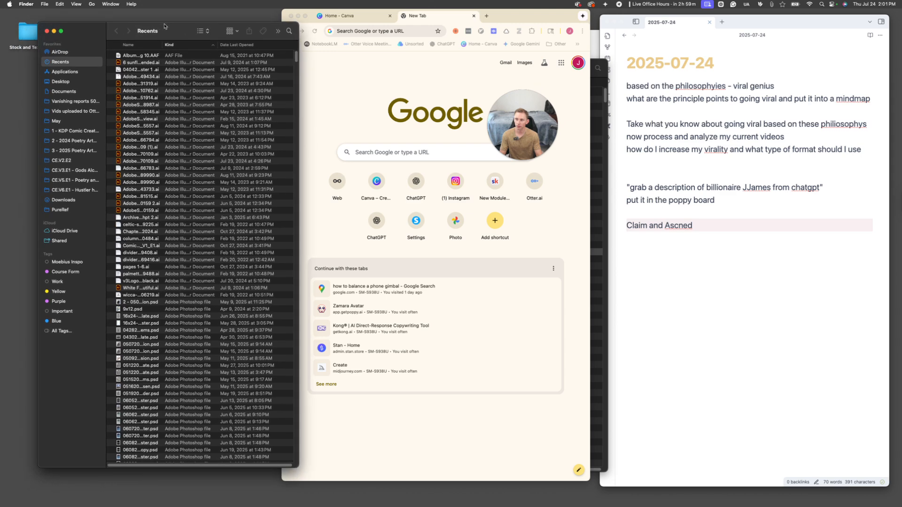
click(68, 202)
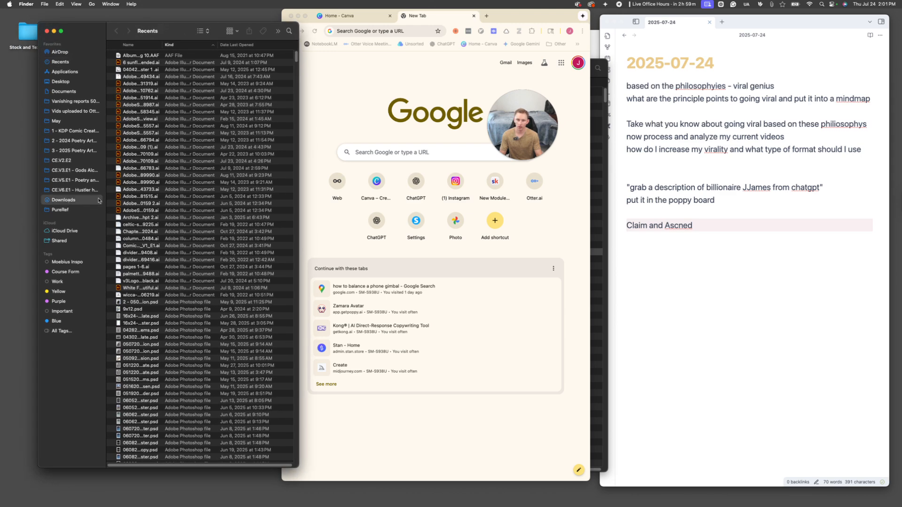
mouse_move(199, 29)
mouse_down()
mouse_move(232, 27)
mouse_move(172, 26)
mouse_move(188, 26)
mouse_up()
scroll(180, 129, down, 5)
scroll(181, 129, up, 10)
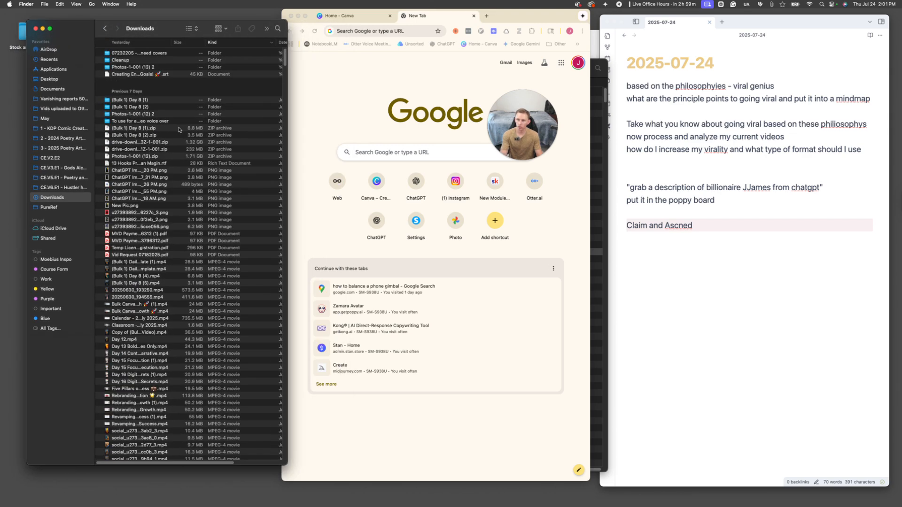
Step: Look inside the 07232205 and Cleanup folders, returning to Downloads each time
double_click(141, 55)
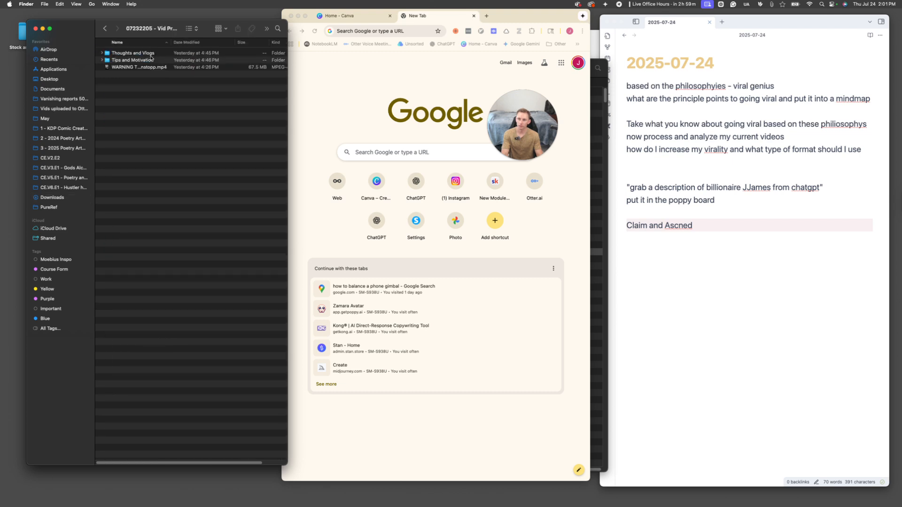
click(144, 67)
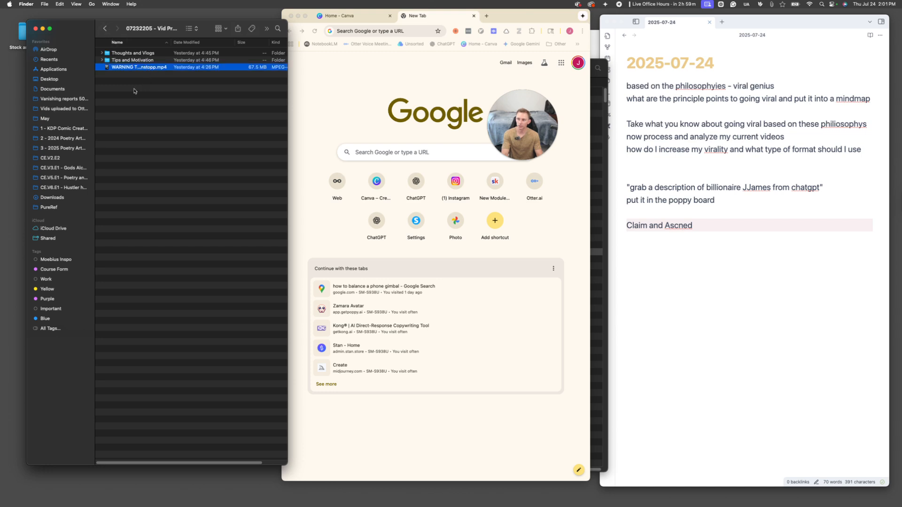
click(106, 29)
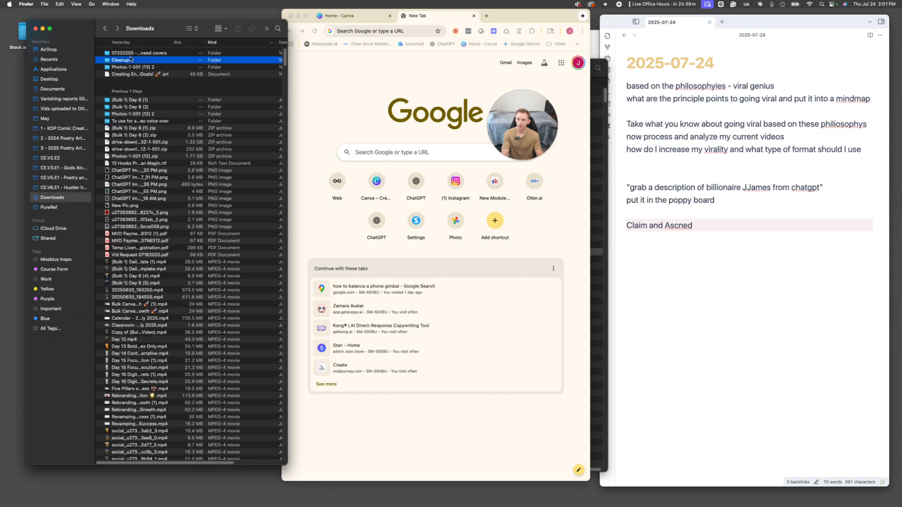
double_click(131, 59)
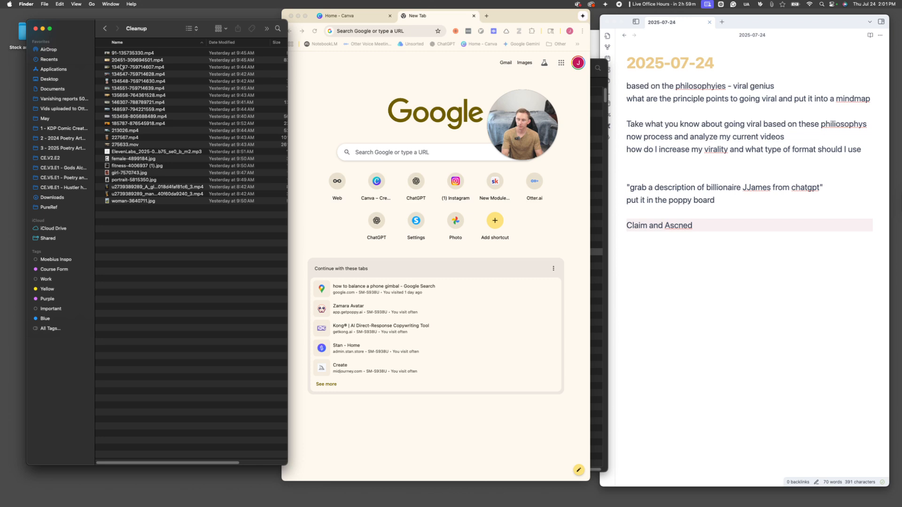
click(105, 28)
Step: Open the Photos-1-001 (13) 2 folder and position its Finder window over the browser
click(132, 68)
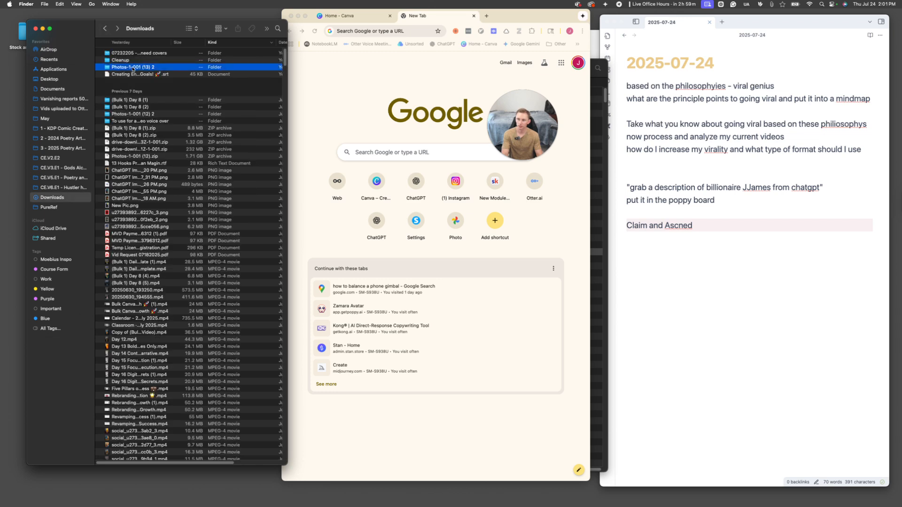
double_click(133, 67)
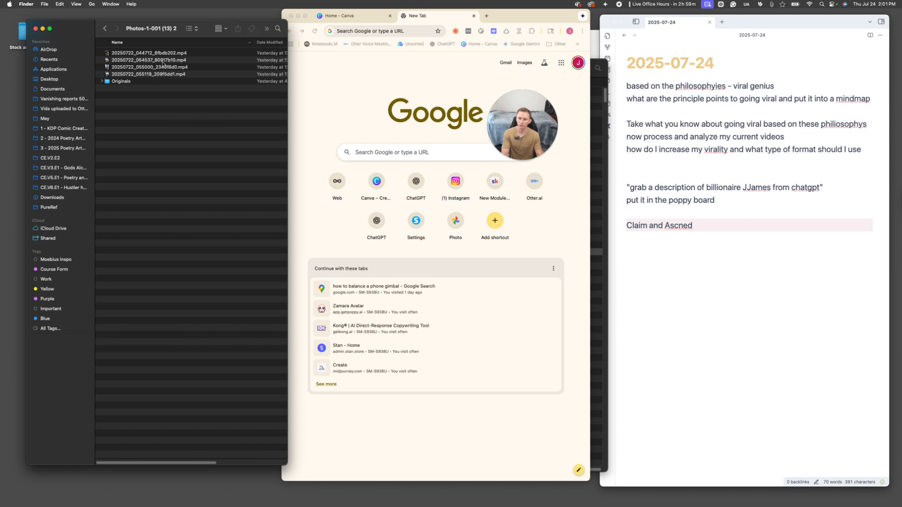
drag(82, 29, 367, 36)
drag(521, 142, 459, 232)
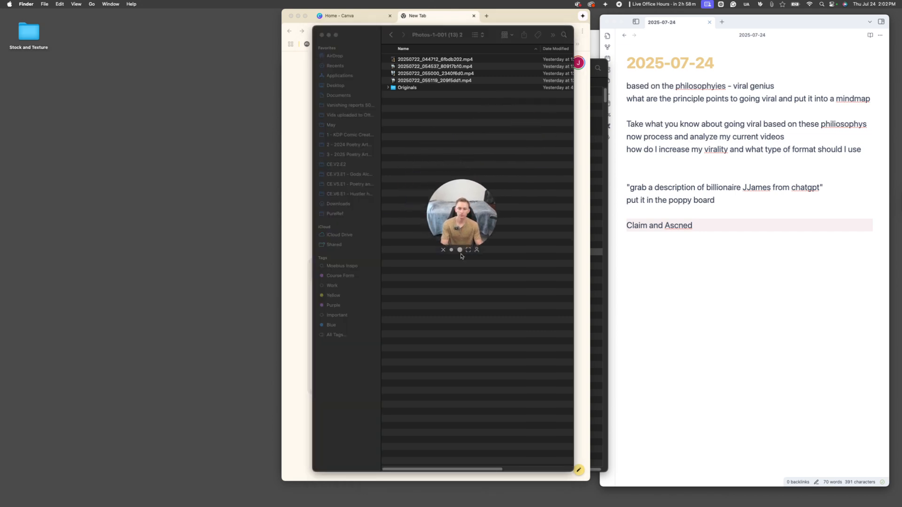
click(411, 152)
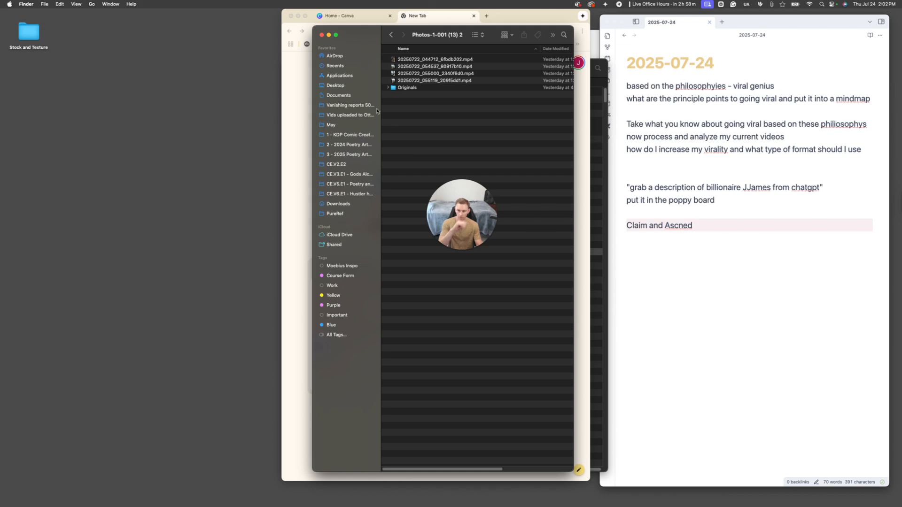
click(486, 15)
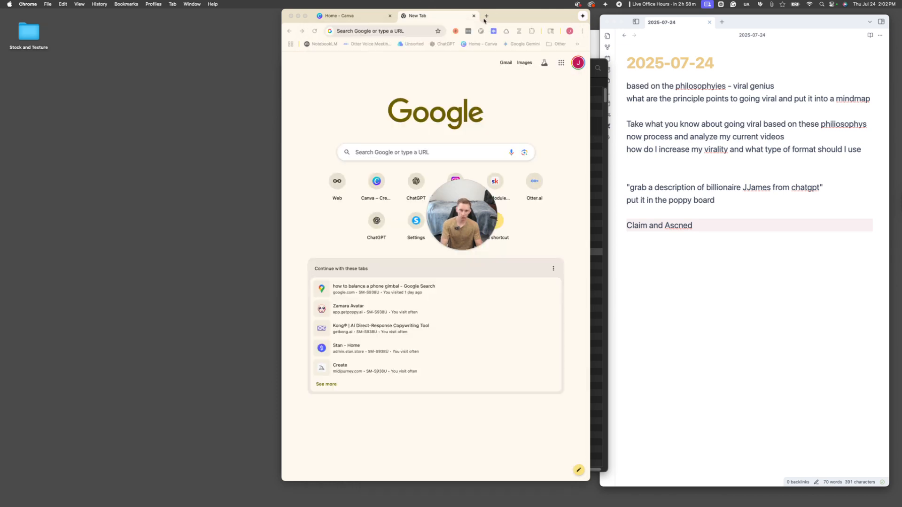
text(drive)
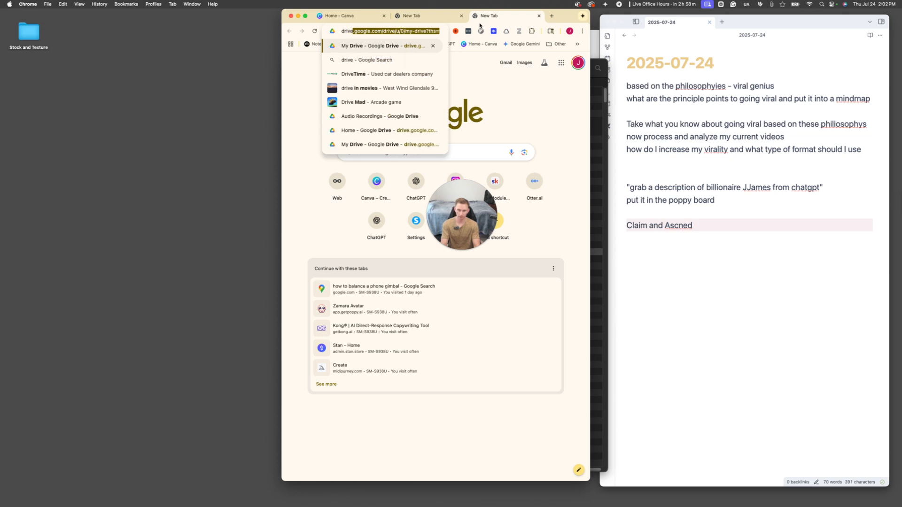
key(Return)
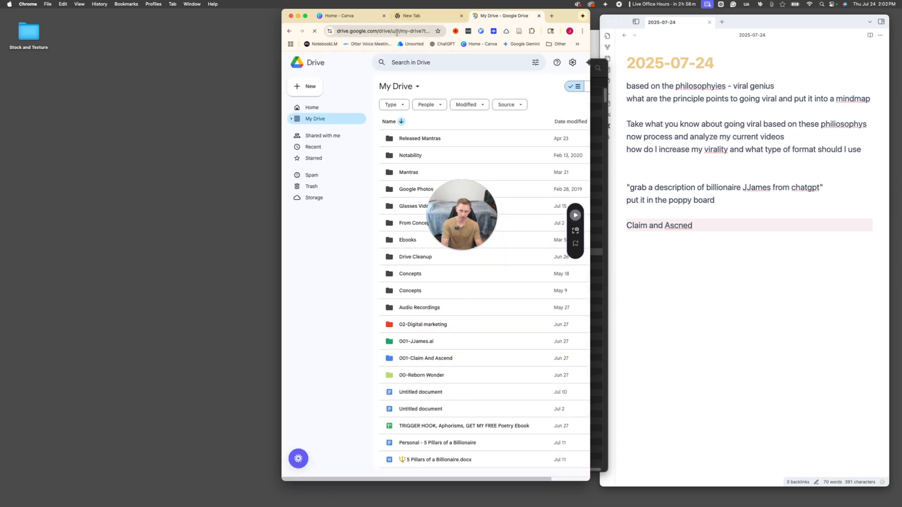
click(405, 30)
text(photos)
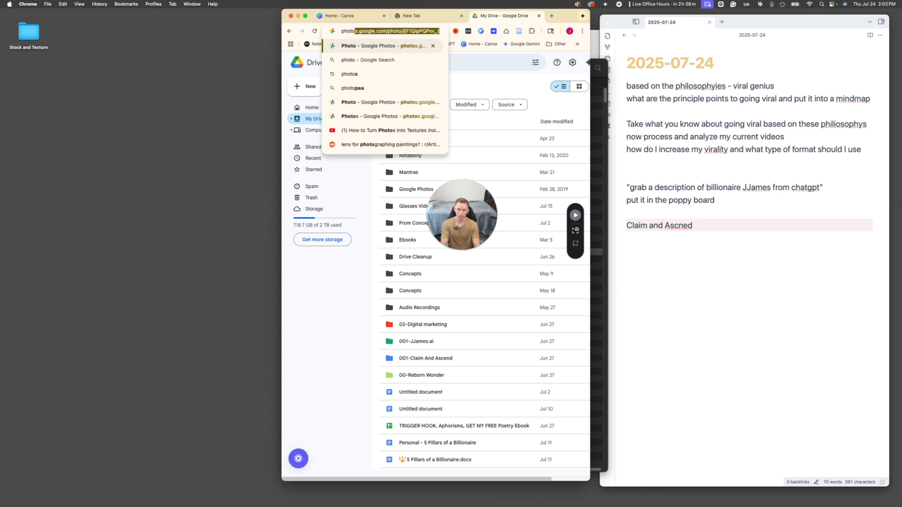
key(Return)
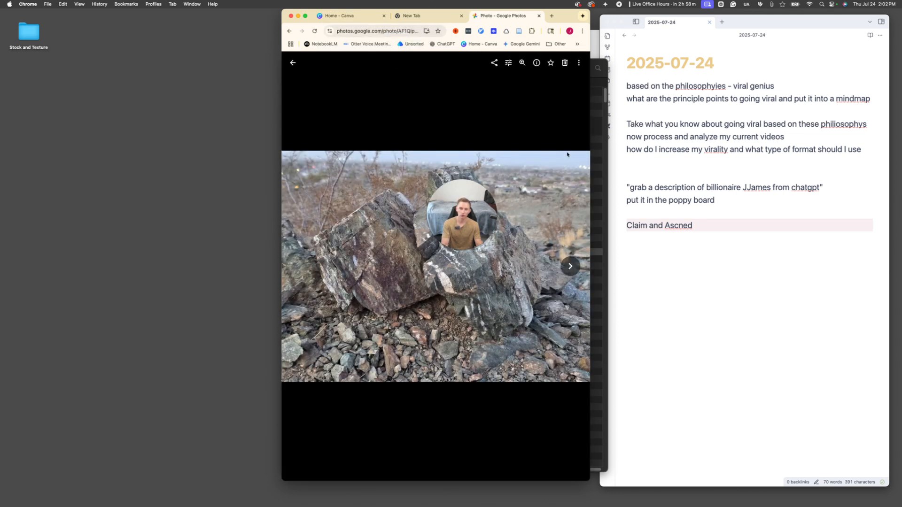
key(Escape)
drag(581, 275, 575, 79)
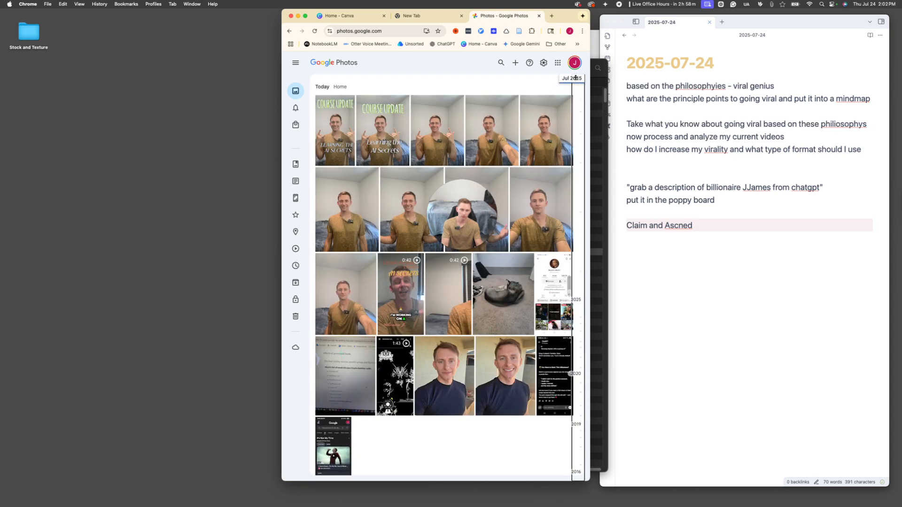
click(577, 87)
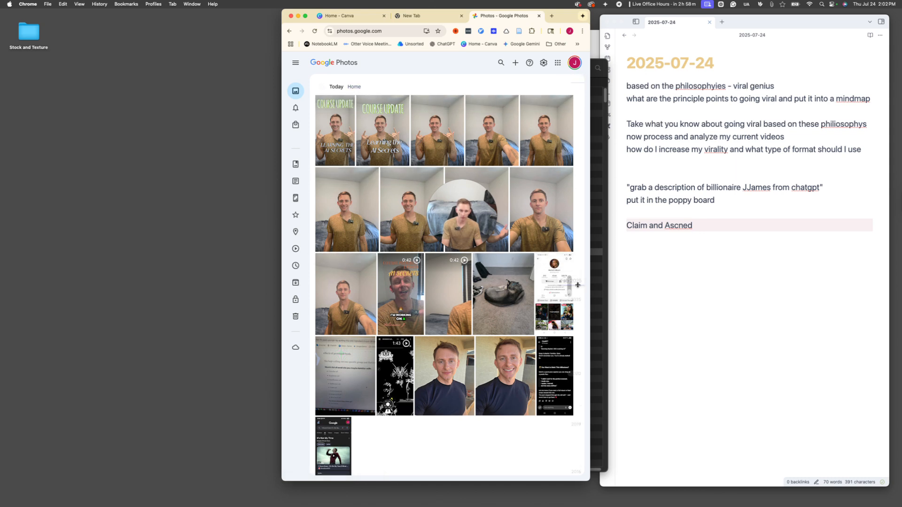
mouse_move(440, 255)
drag(453, 221, 321, 52)
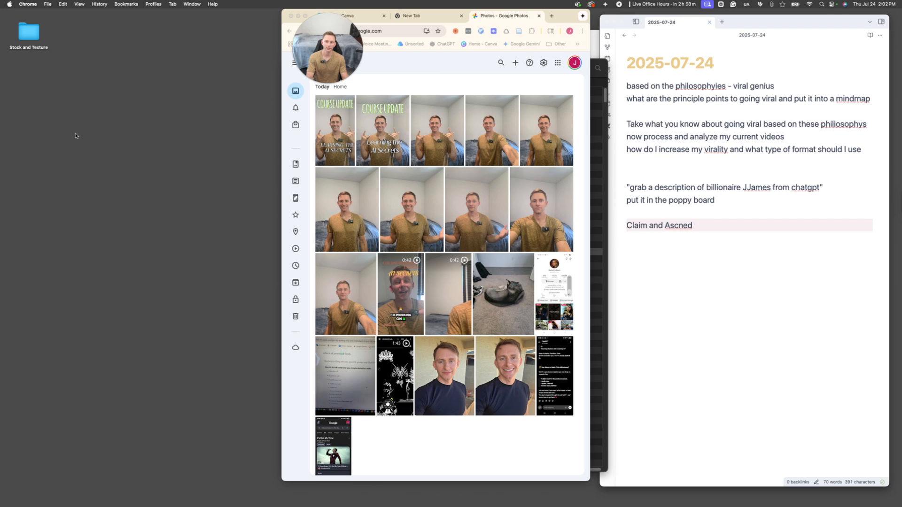
click(137, 118)
click(136, 107)
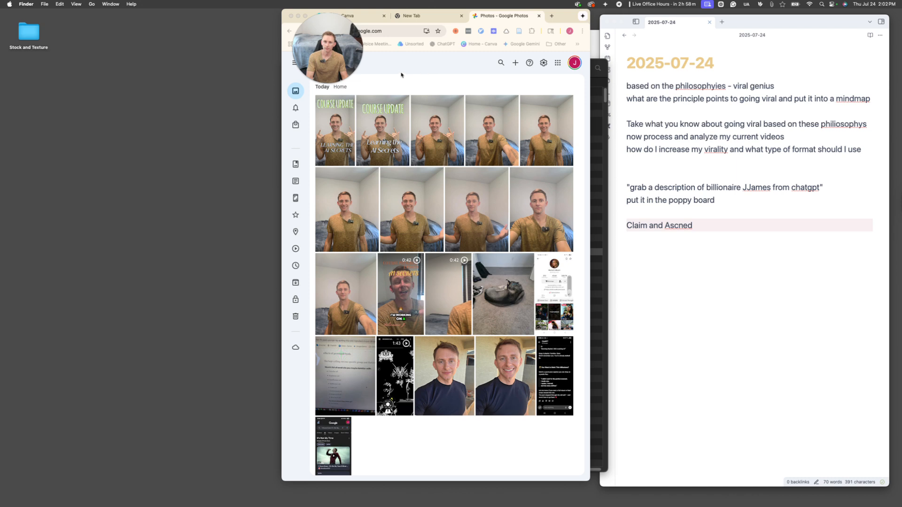
mouse_move(349, 69)
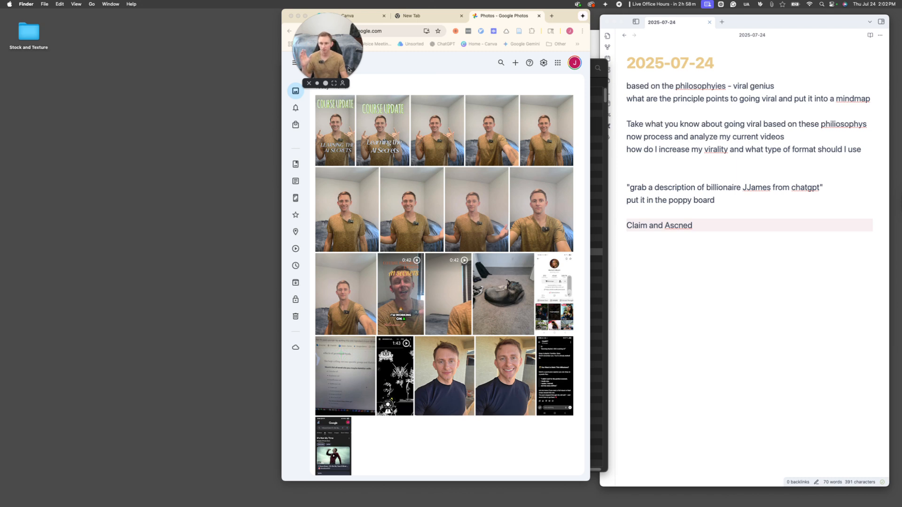
drag(119, 71, 28, 147)
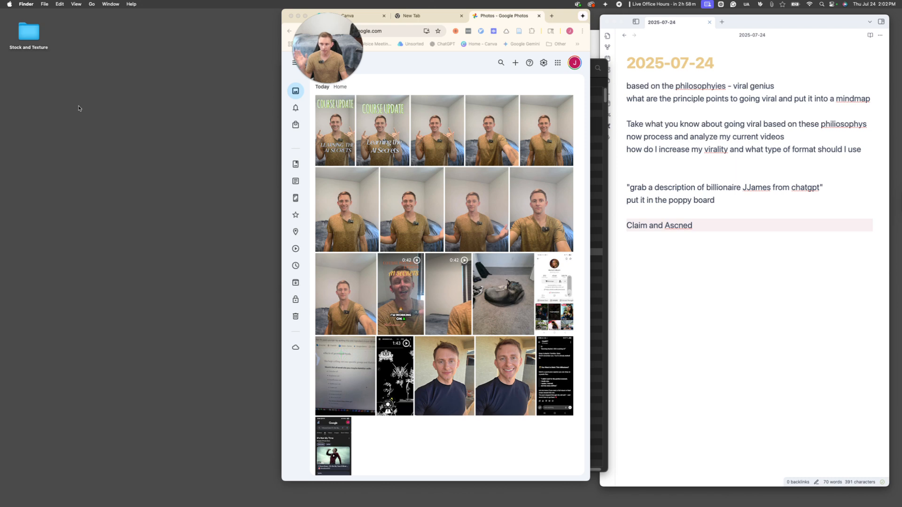
drag(87, 77, 19, 160)
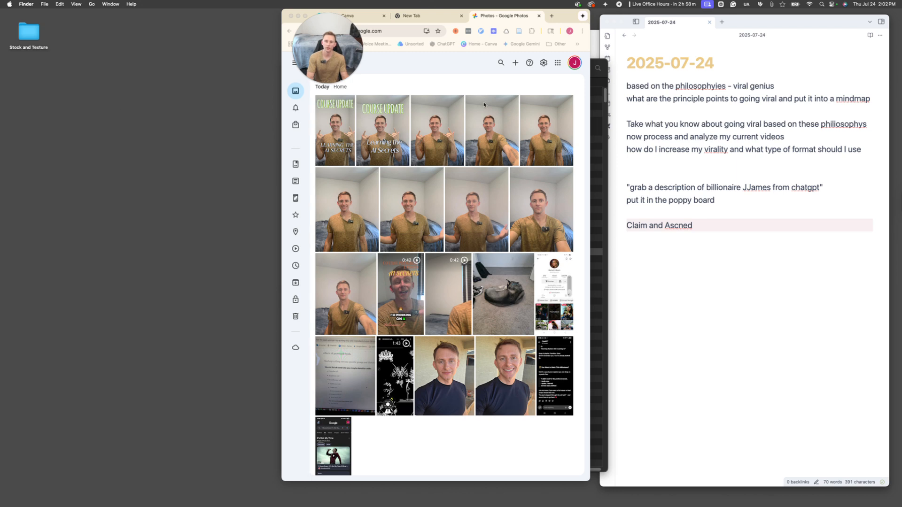
drag(156, 67, 13, 150)
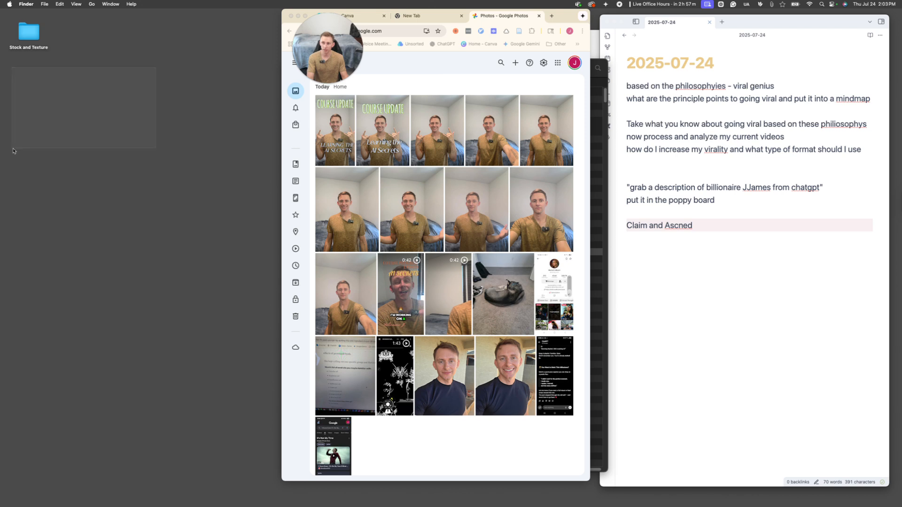
mouse_move(113, 79)
mouse_down()
mouse_move(64, 125)
mouse_move(31, 141)
mouse_up()
scroll(442, 201, down, 1)
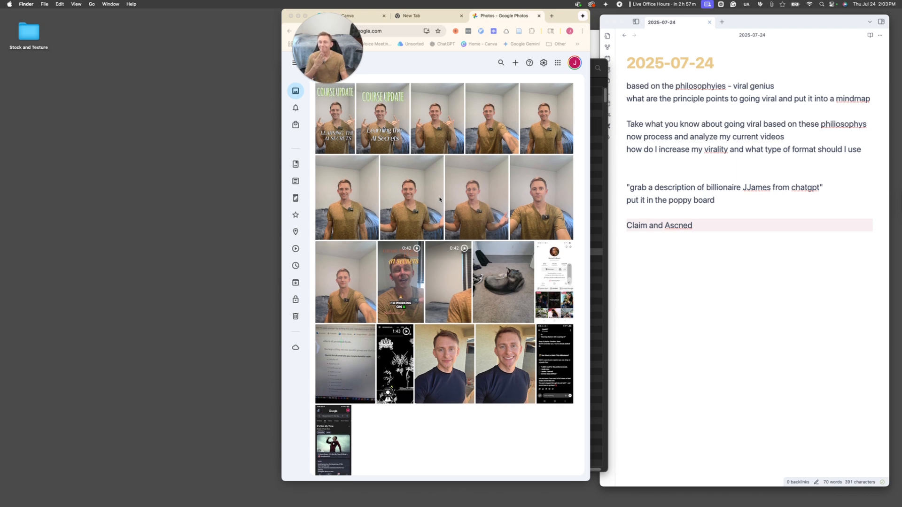
scroll(393, 234, down, 3)
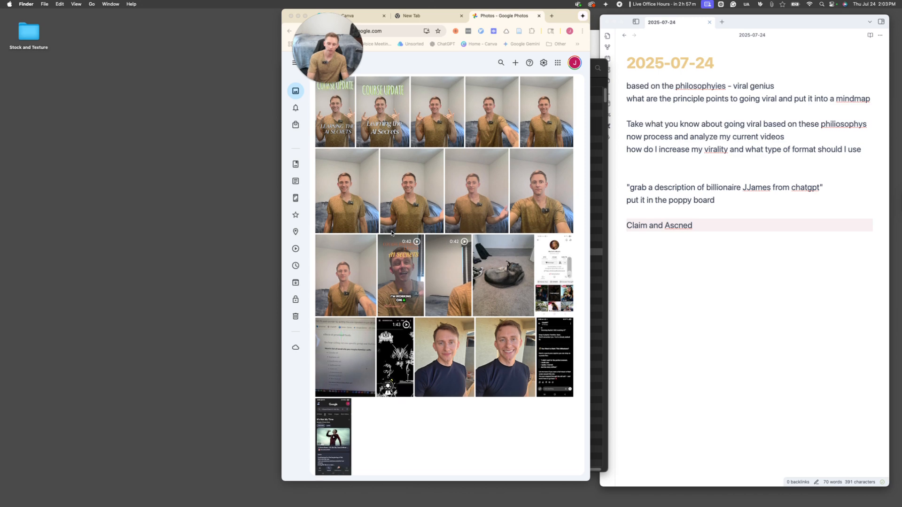
scroll(393, 234, down, 2)
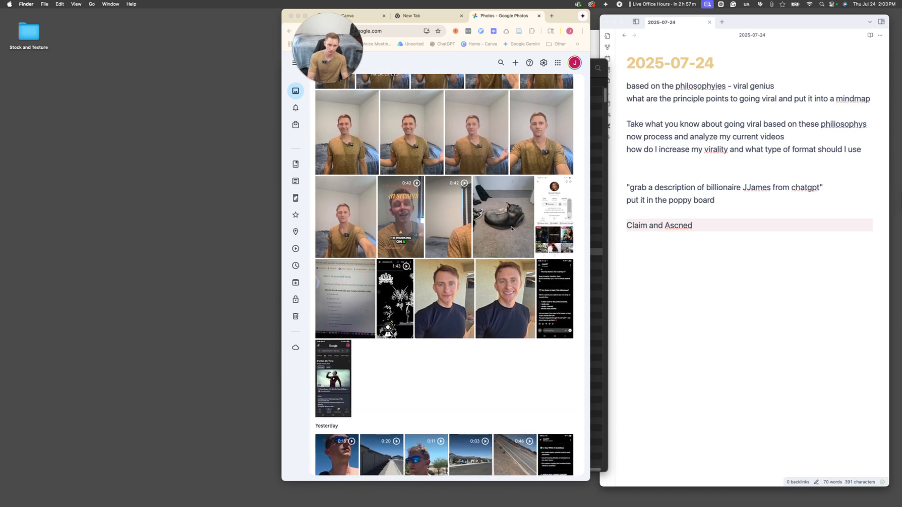
click(547, 206)
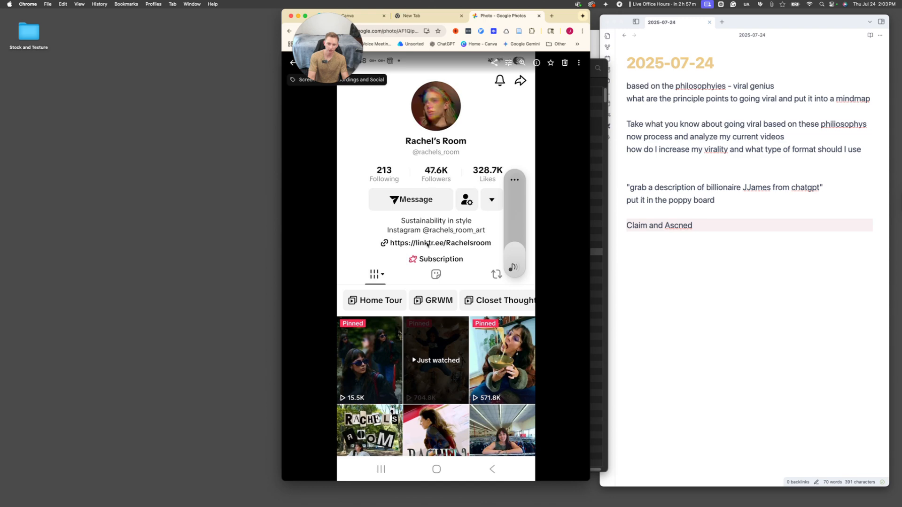
key(Escape)
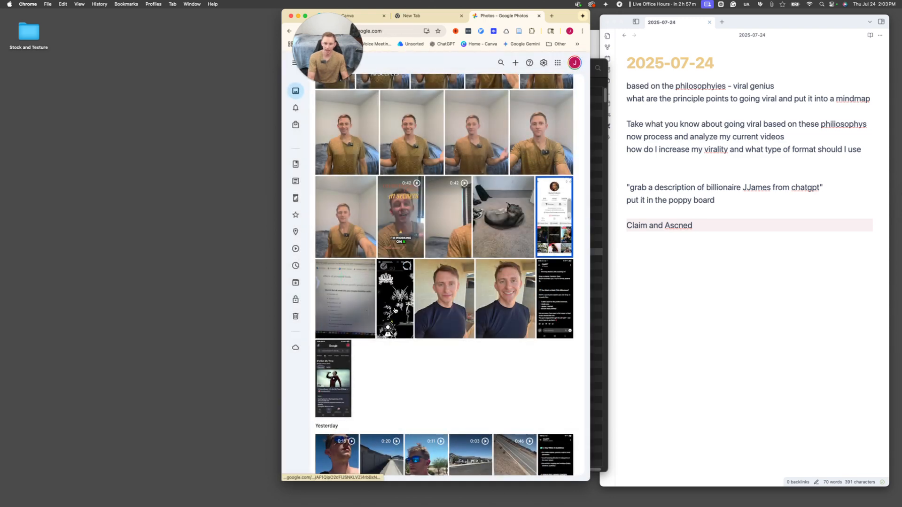
click(724, 241)
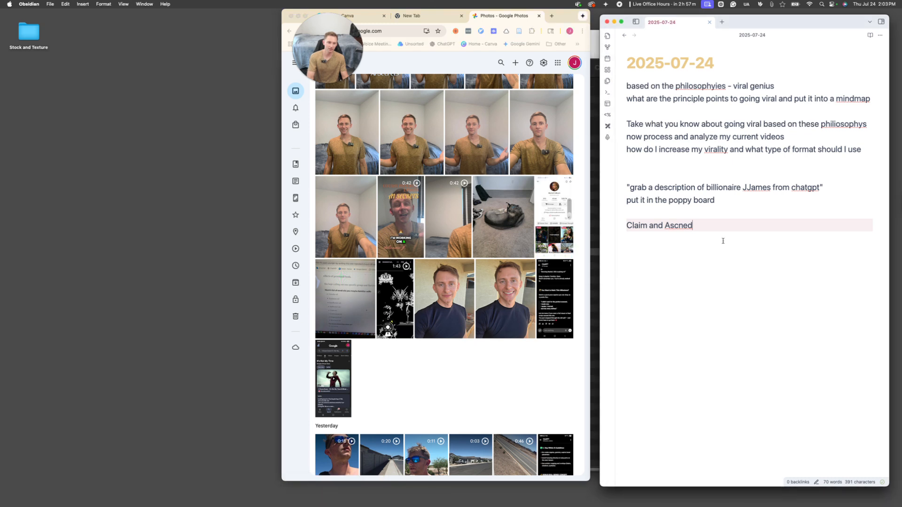
Step: Write the profile screenshot's Instagram handle on a new line below 'Claim and Ascned'
key(Return)
key(Return)
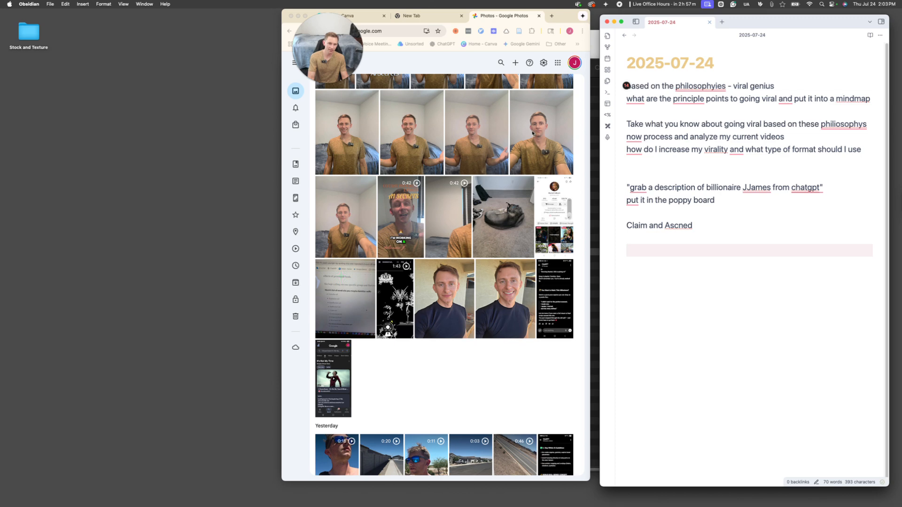
click(549, 195)
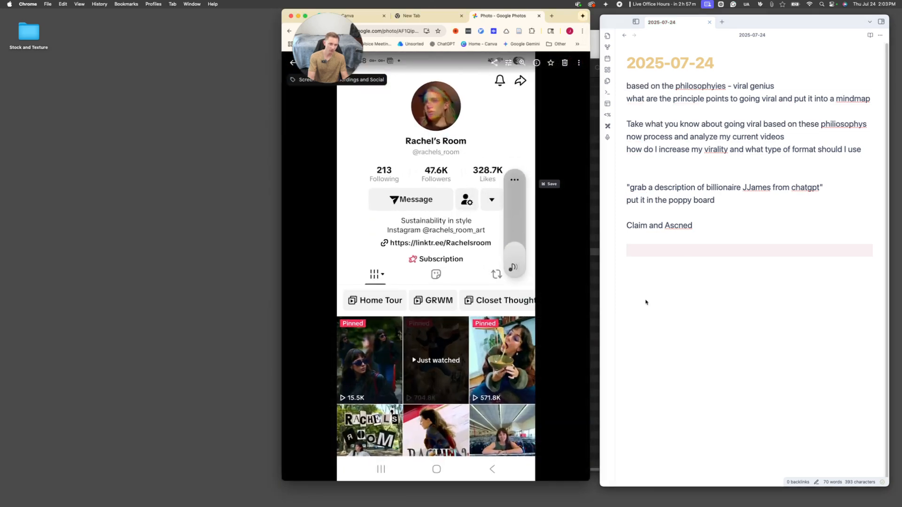
click(644, 252)
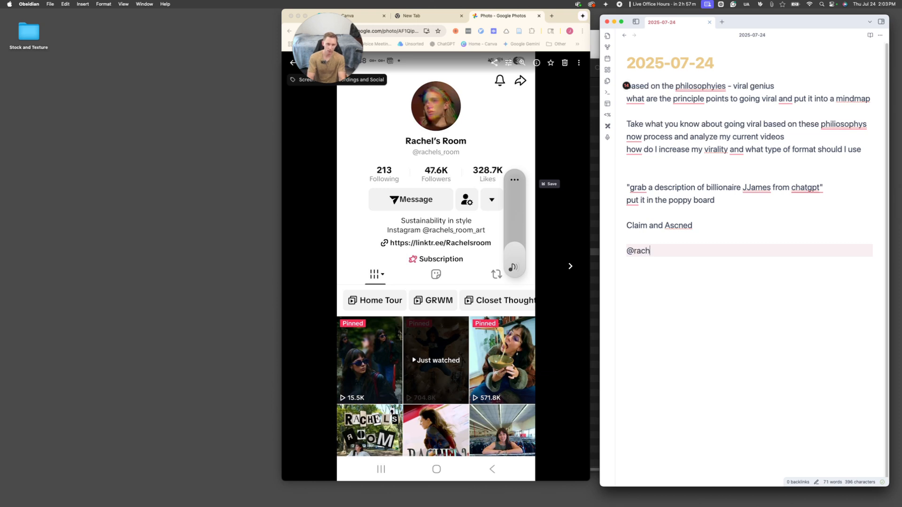
text(@rachels_room_art)
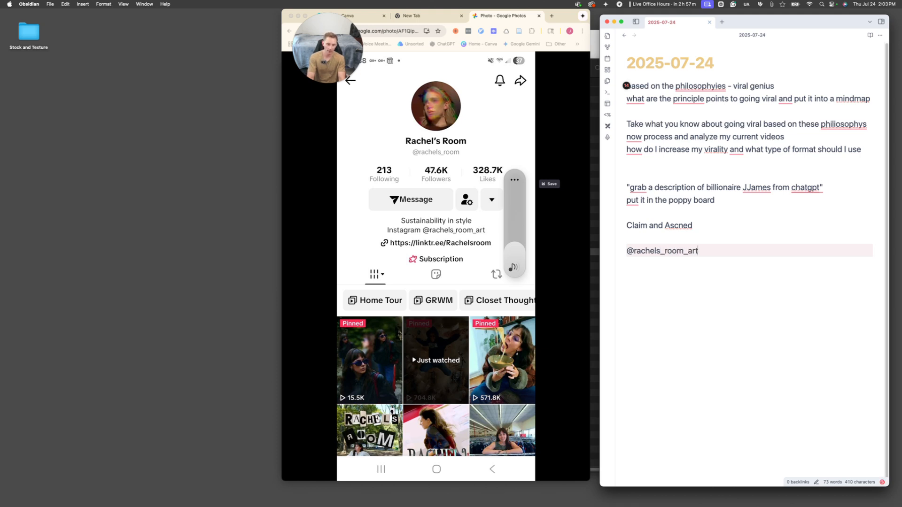
key(Return)
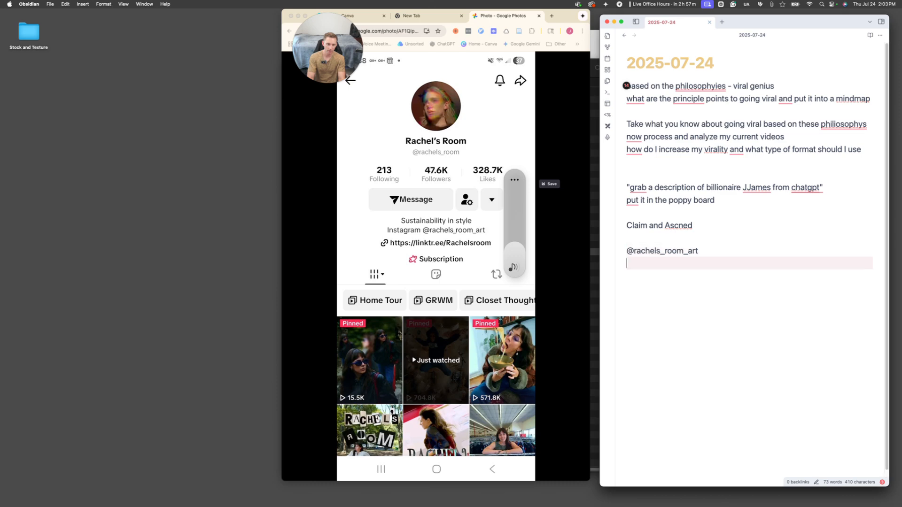
click(294, 63)
click(294, 63)
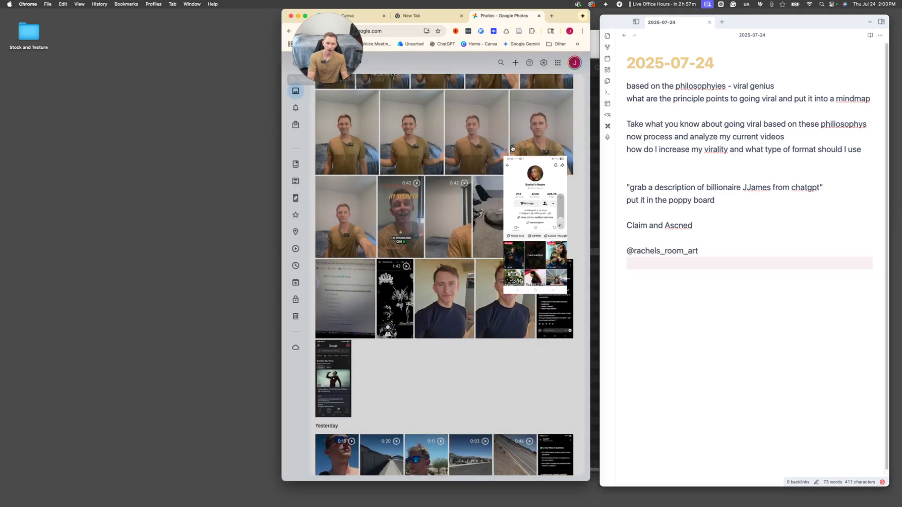
scroll(458, 213, down, 4)
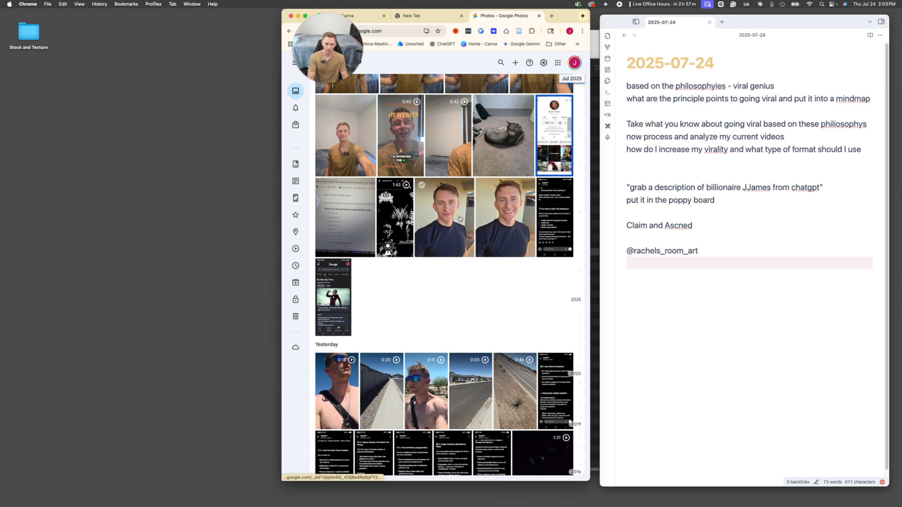
scroll(493, 216, down, 2)
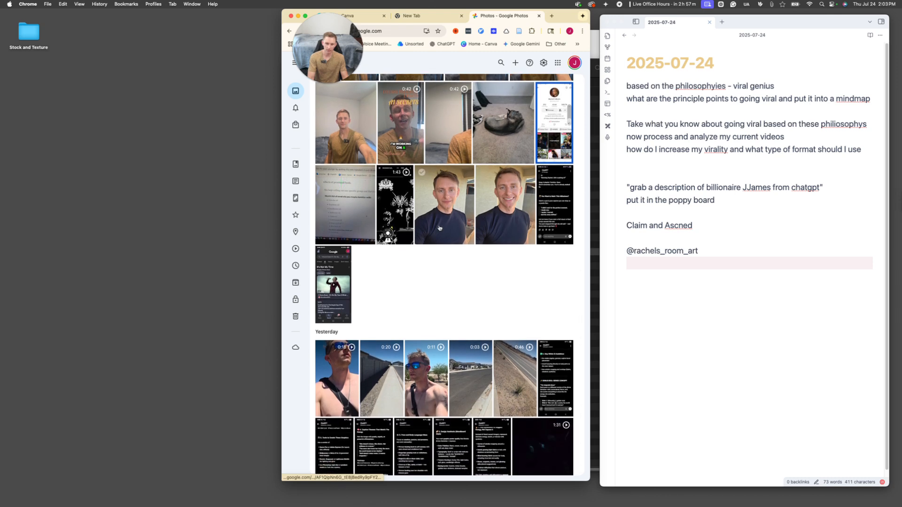
scroll(434, 229, down, 7)
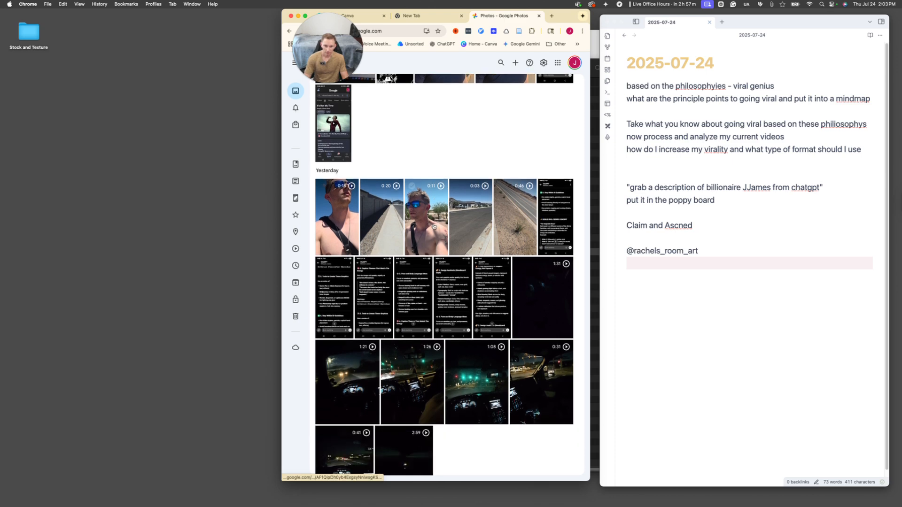
scroll(465, 223, down, 9)
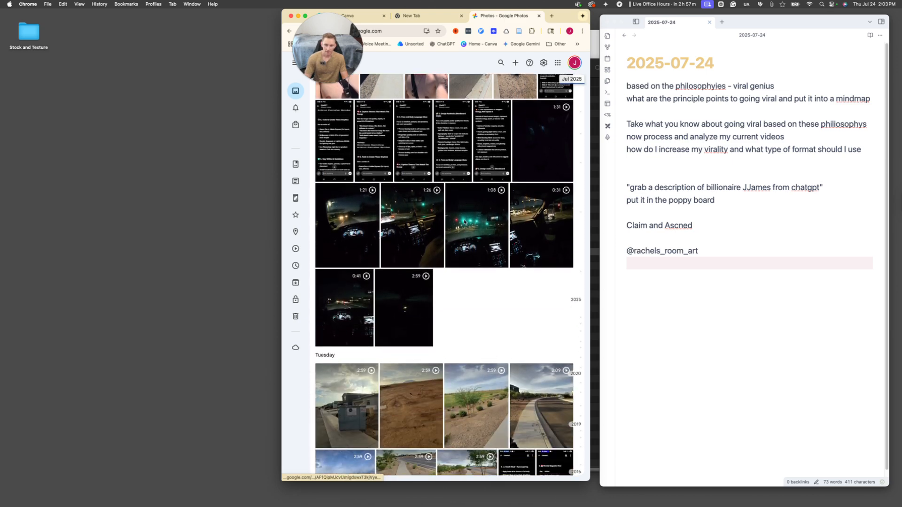
scroll(458, 226, down, 3)
scroll(469, 226, up, 6)
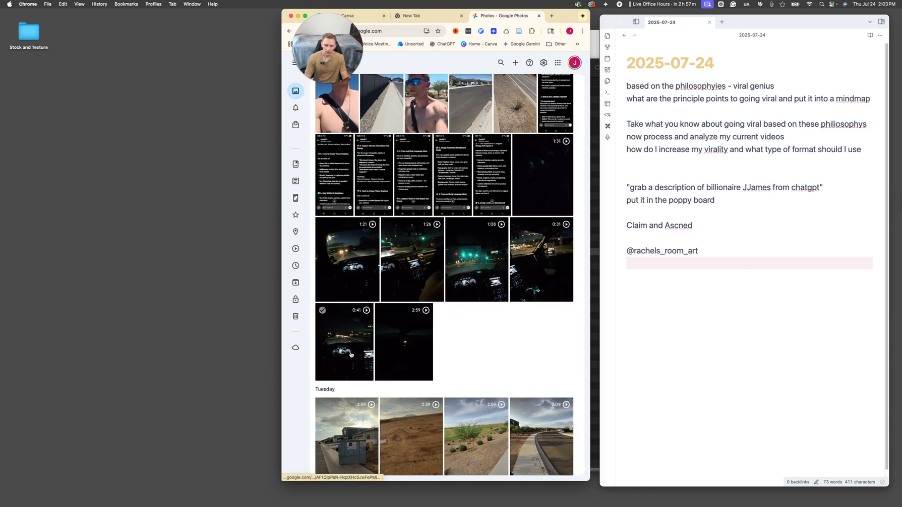
scroll(347, 354, down, 12)
scroll(349, 354, down, 12)
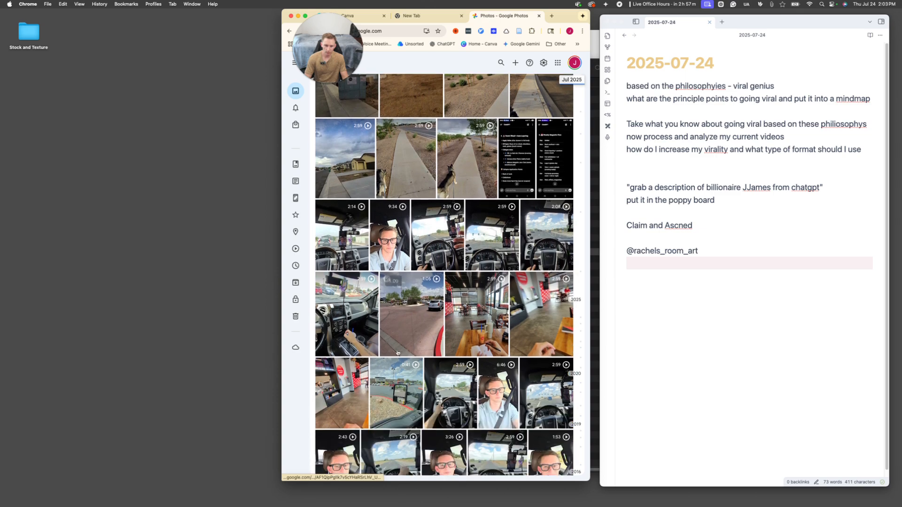
scroll(397, 352, down, 15)
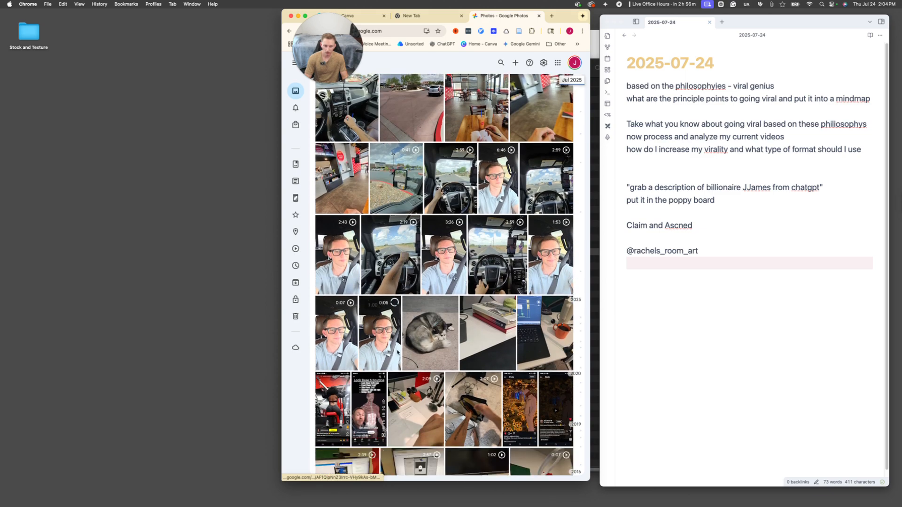
scroll(392, 352, up, 20)
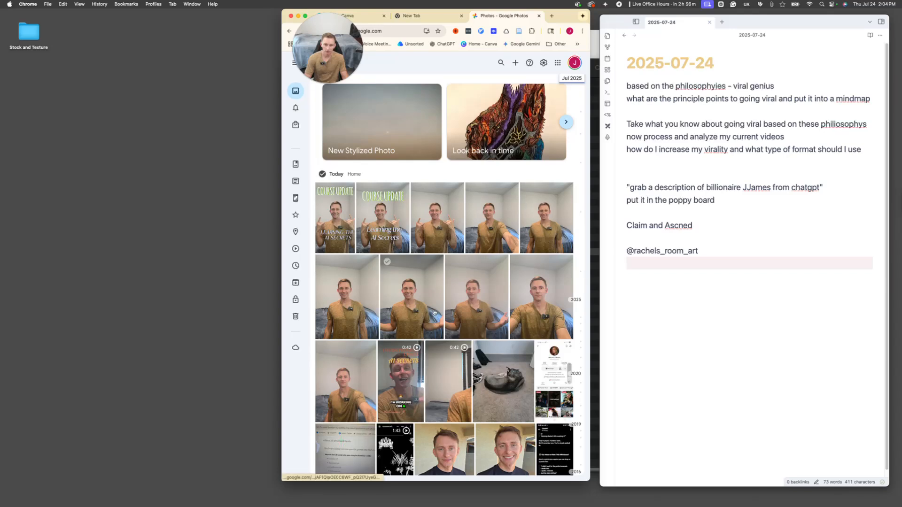
click(322, 348)
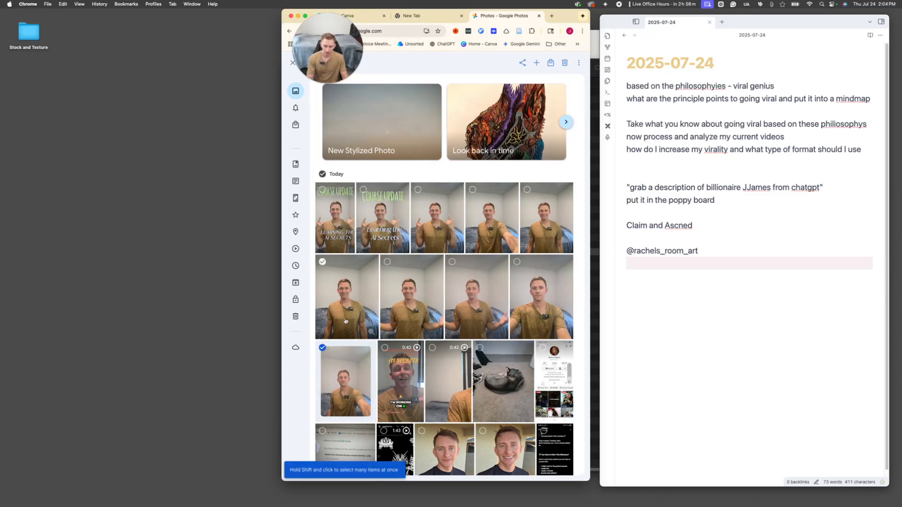
Step: Download the 8 selected tan-shirt photos as a zip, leaving the two navy-shirt photos unselected
shift+click(428, 199)
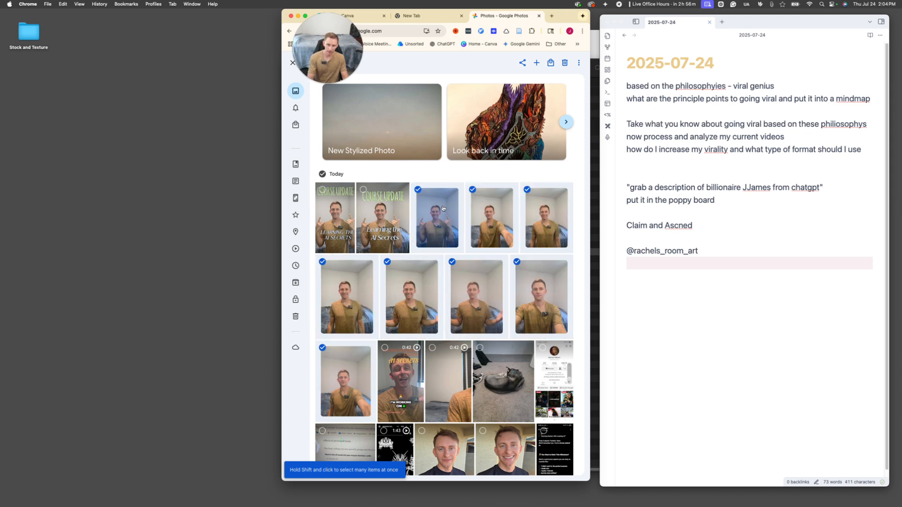
key(shift+d)
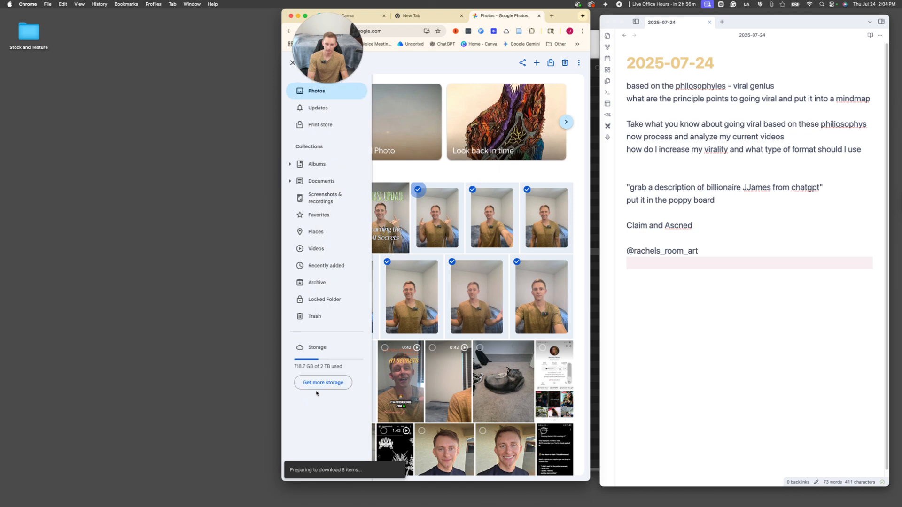
scroll(511, 364, down, 3)
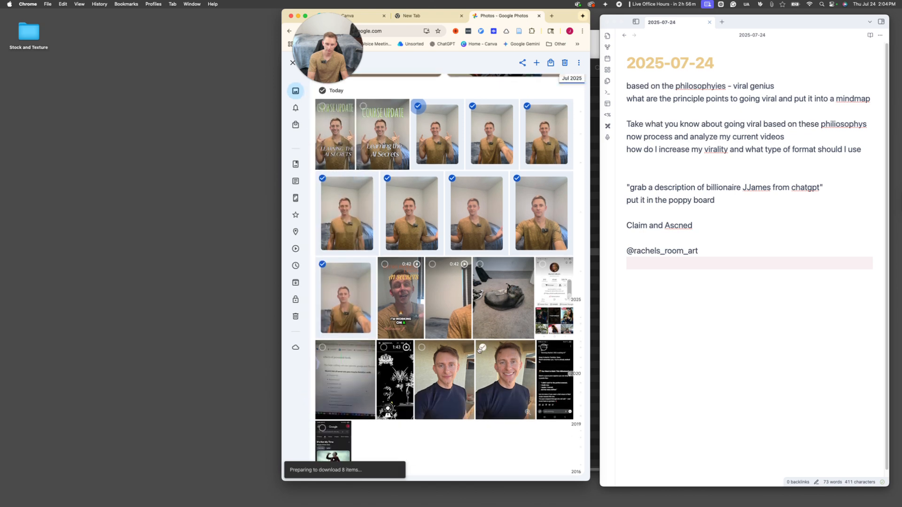
click(481, 347)
click(422, 348)
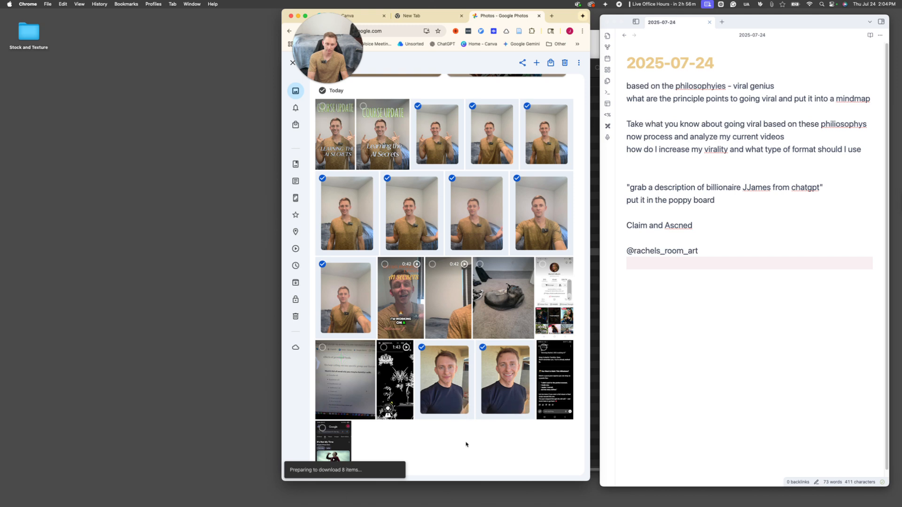
click(421, 347)
click(482, 348)
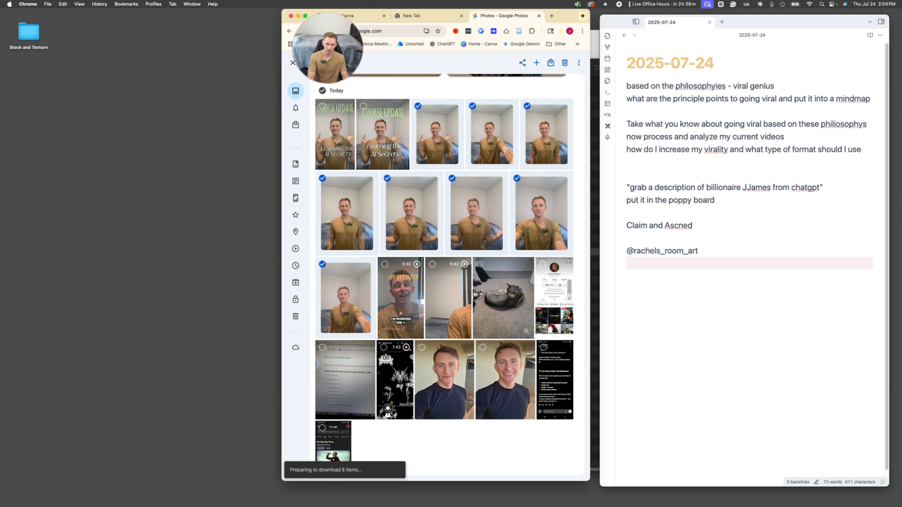
Step: Switch to the Home - Canva tab
scroll(478, 282, up, 3)
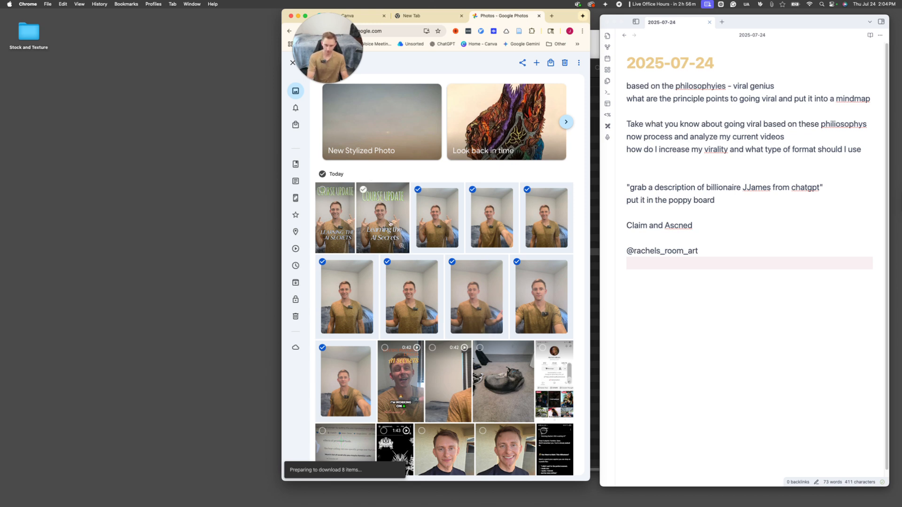
drag(312, 60, 201, 118)
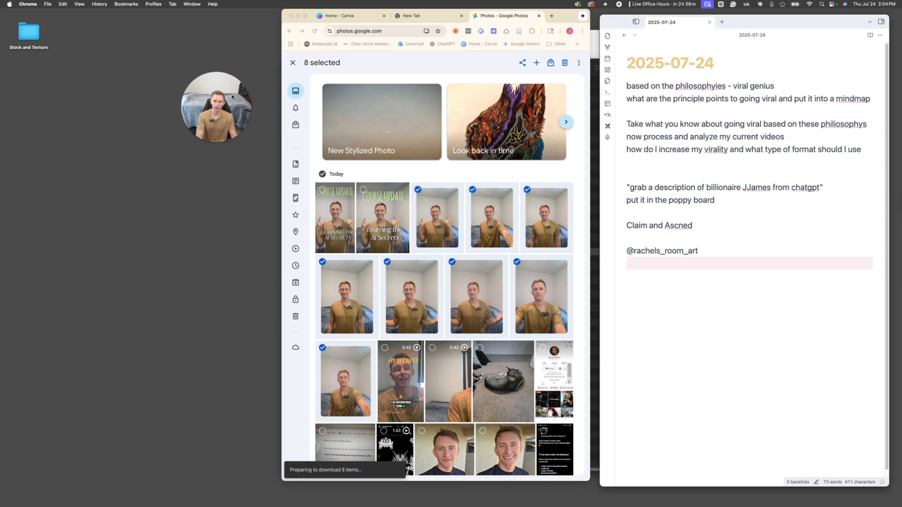
click(338, 15)
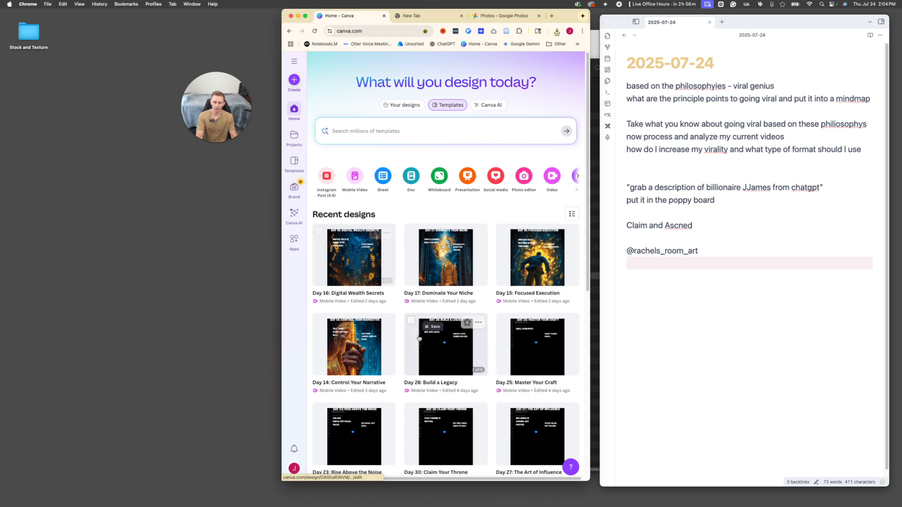
Step: Make a copy of the Day 28: Build a Legacy design
scroll(451, 341, down, 1)
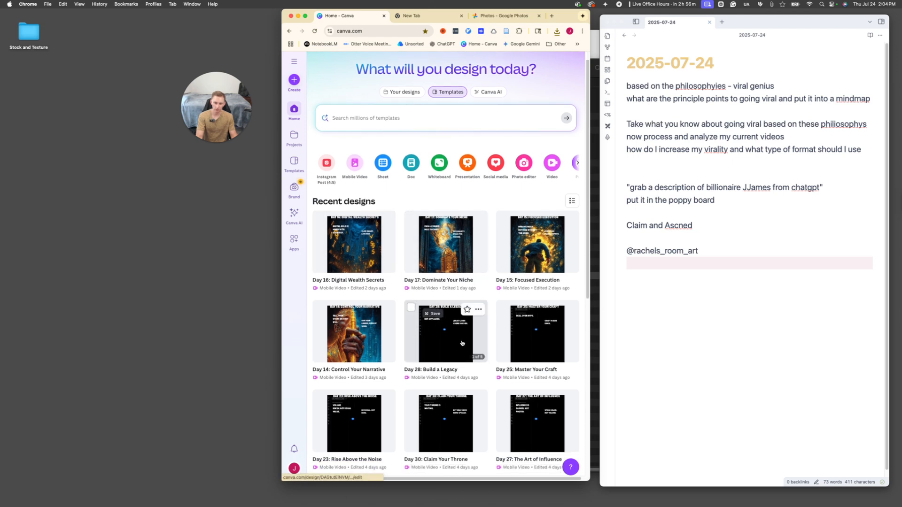
click(478, 309)
click(421, 365)
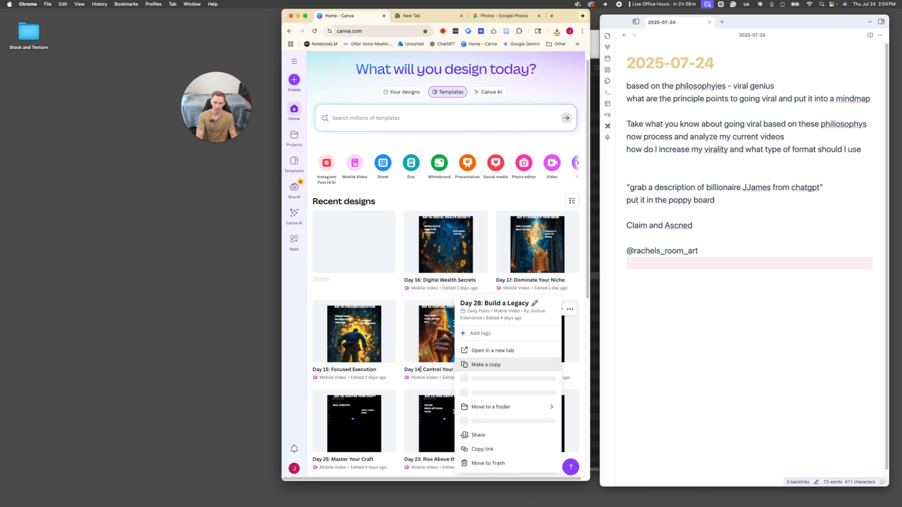
double_click(559, 22)
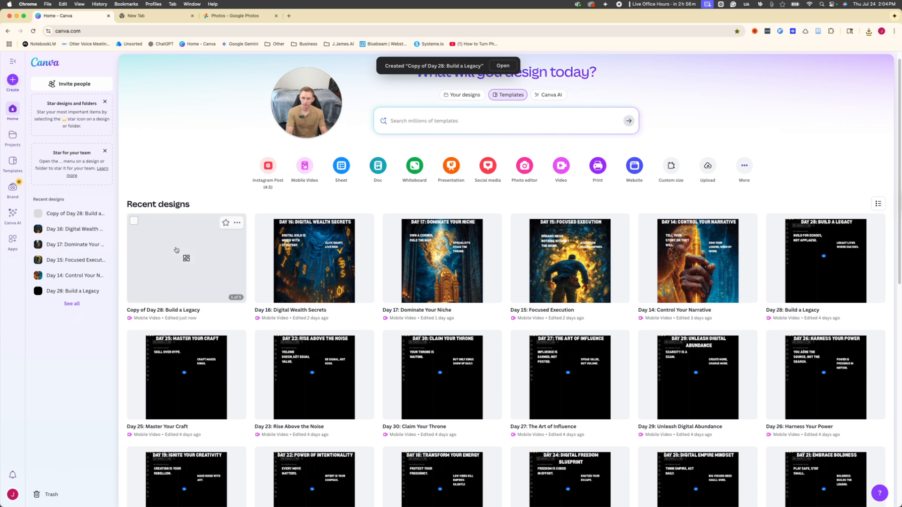
Step: Rename the copy 'Reel Cover Photo'
click(187, 310)
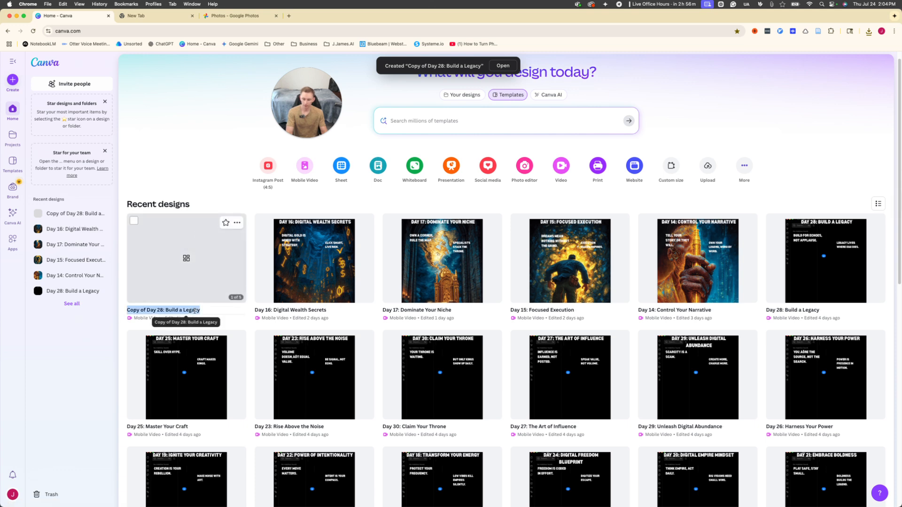
text(Canva Cove)
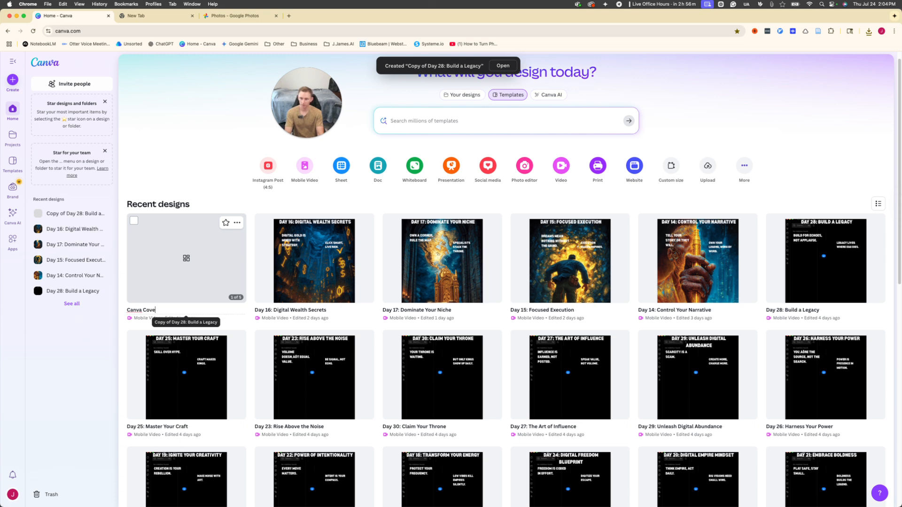
key(BackSpace)
key(BackSpace)
key(BackSpace)
key(BackSpace)
key(BackSpace)
text(Reel)
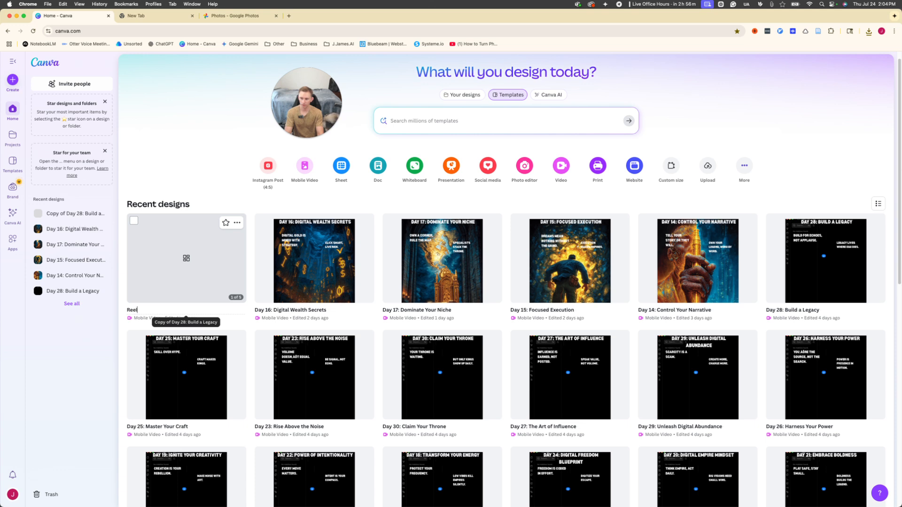
text( Cover Phot)
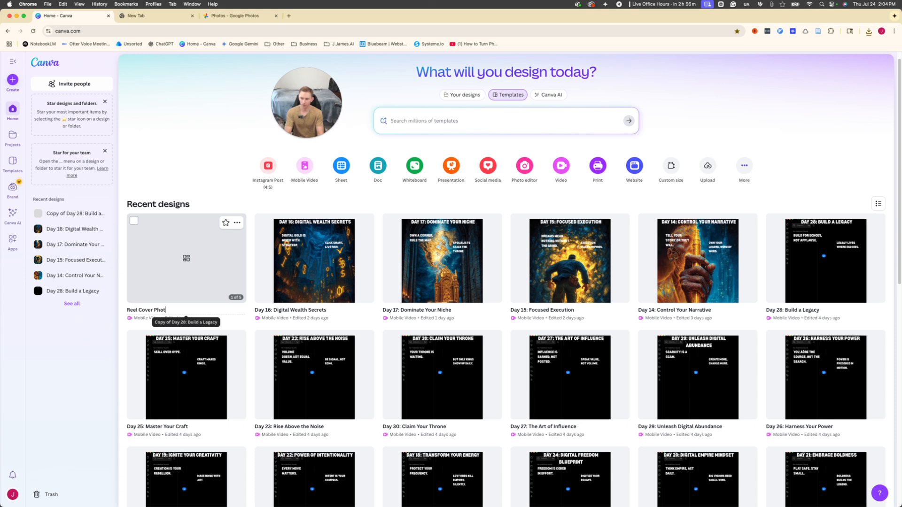
text(o)
key(Return)
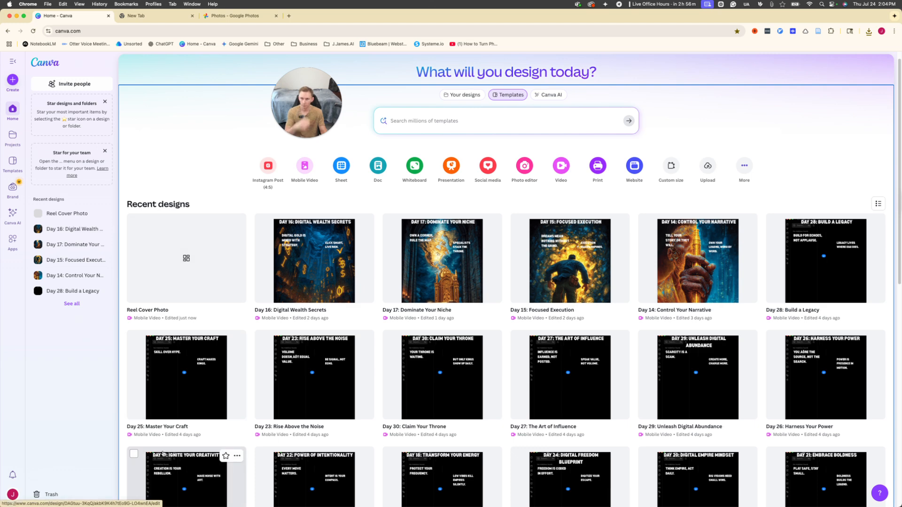
Step: Open Reel Cover Photo, delete the four extra pages and shorten the page to 2.8 seconds
click(197, 257)
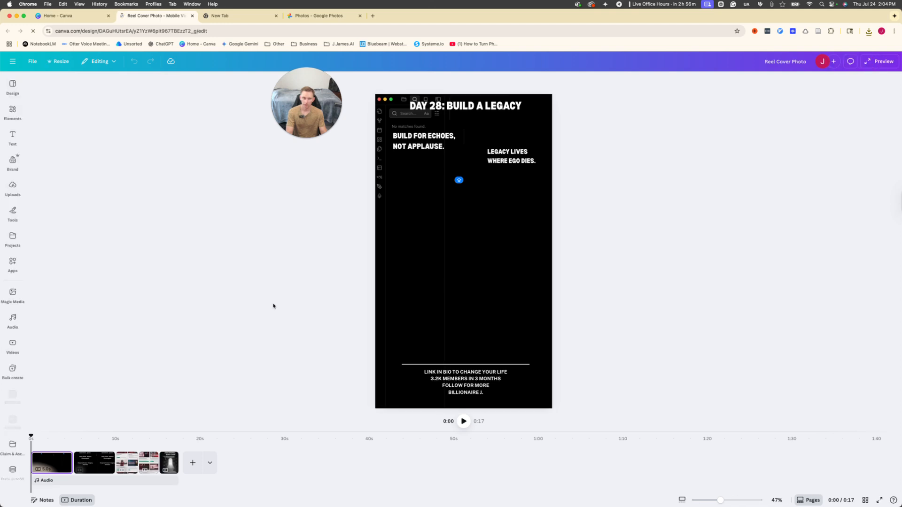
click(171, 465)
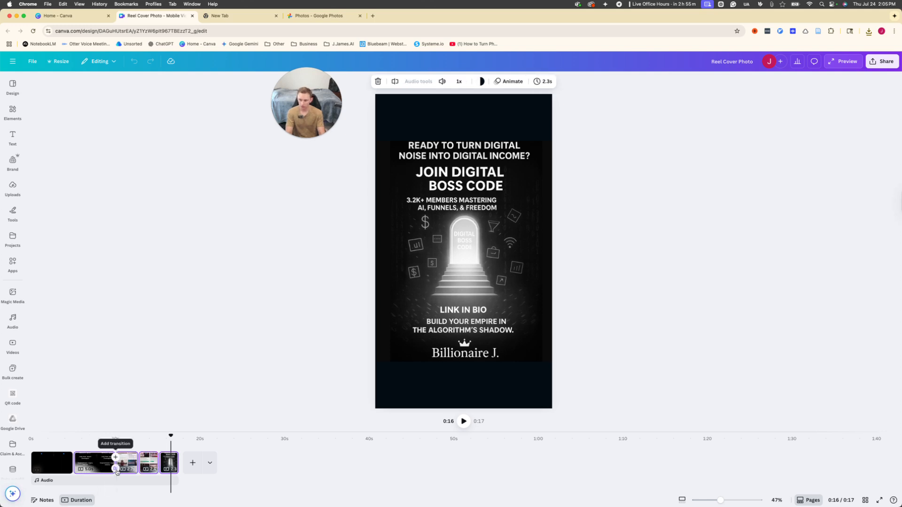
key(Delete)
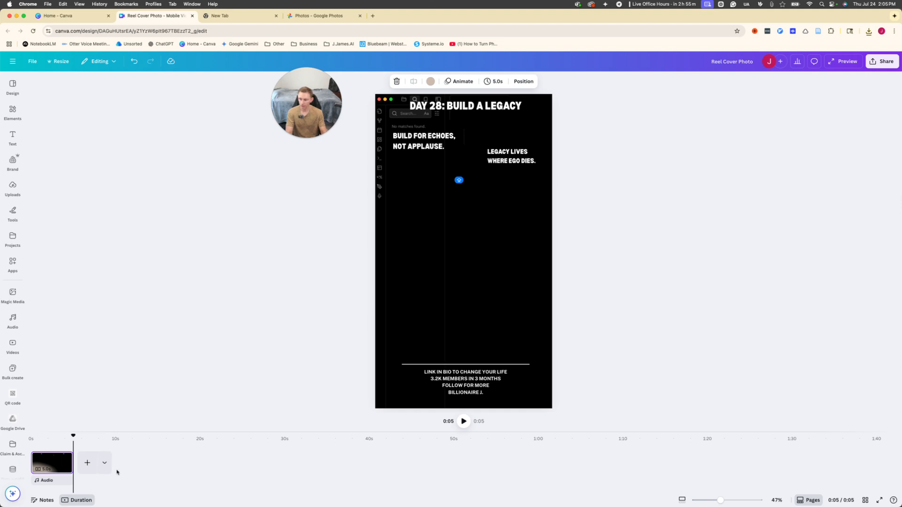
click(51, 463)
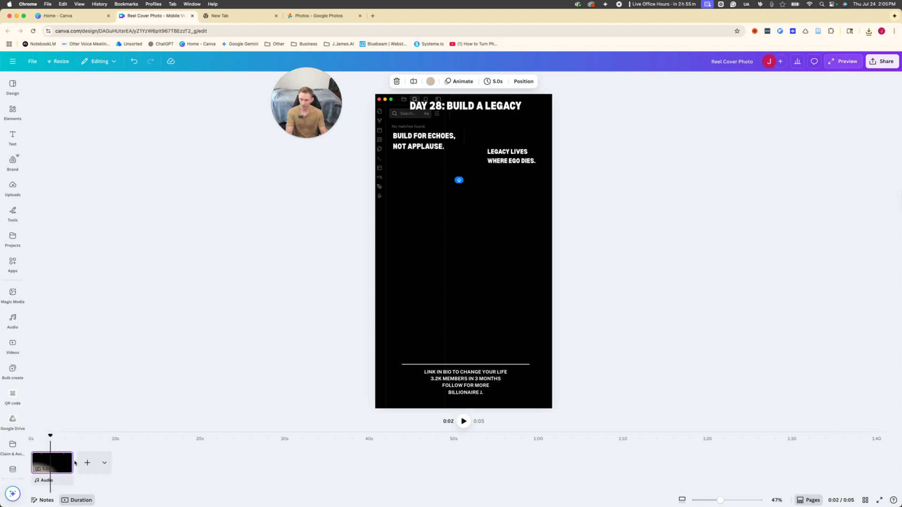
drag(68, 463, 50, 469)
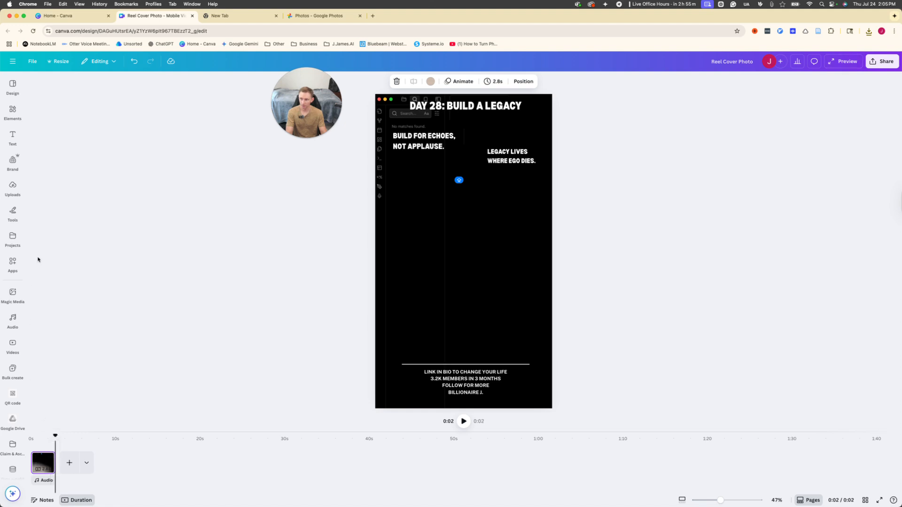
Step: Look through the file options and editing mode menus without changing anything
click(31, 62)
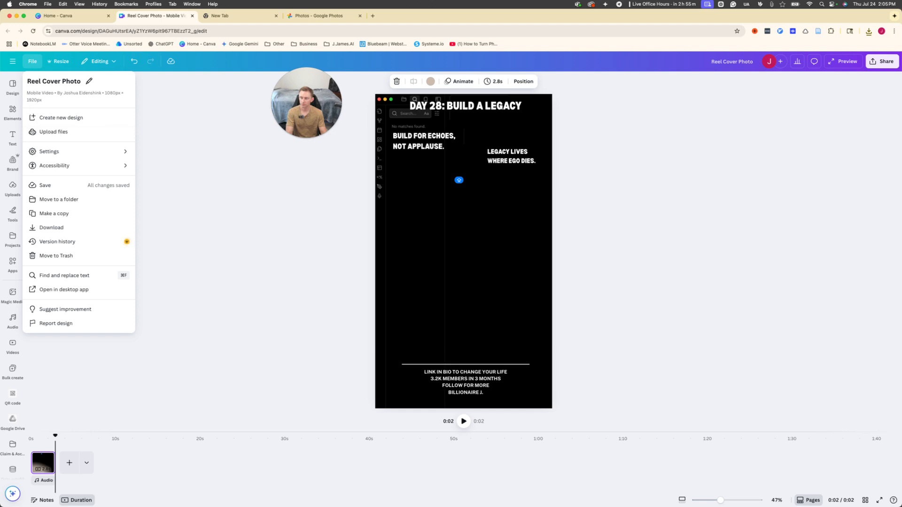
click(183, 159)
click(115, 62)
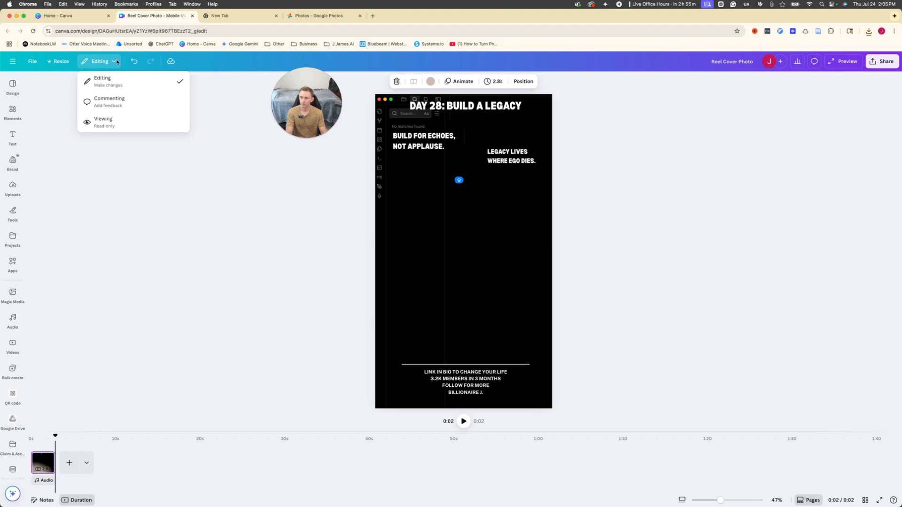
click(130, 244)
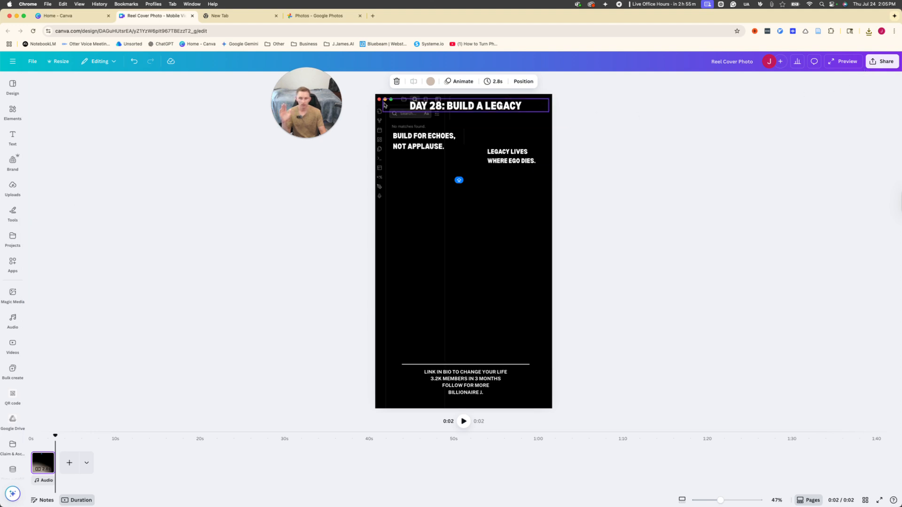
drag(306, 105, 252, 117)
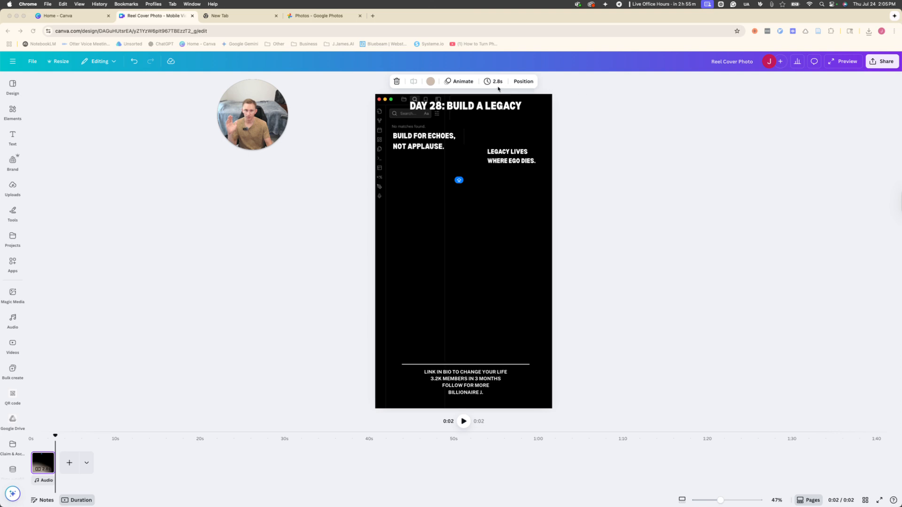
Step: Set the page duration to 3.0 seconds
click(499, 83)
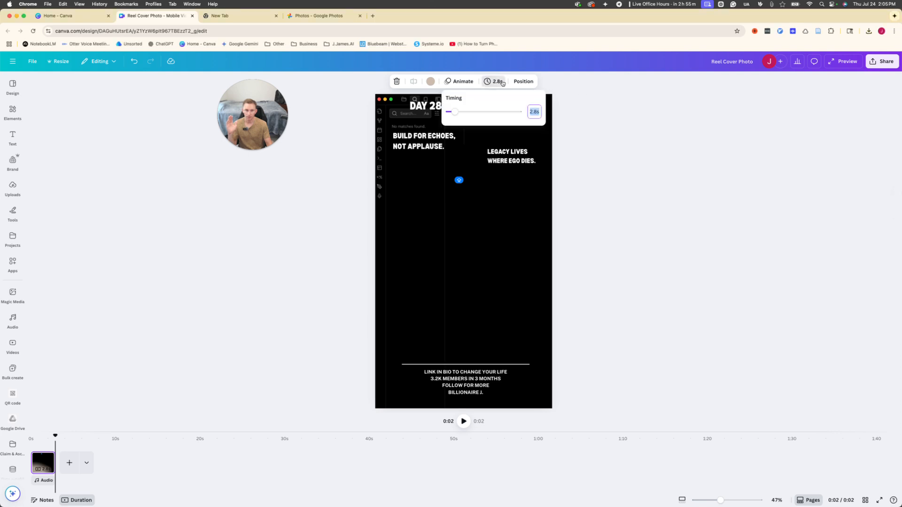
mouse_move(461, 111)
mouse_down()
mouse_move(476, 113)
mouse_move(452, 118)
mouse_move(480, 121)
mouse_move(452, 122)
mouse_up()
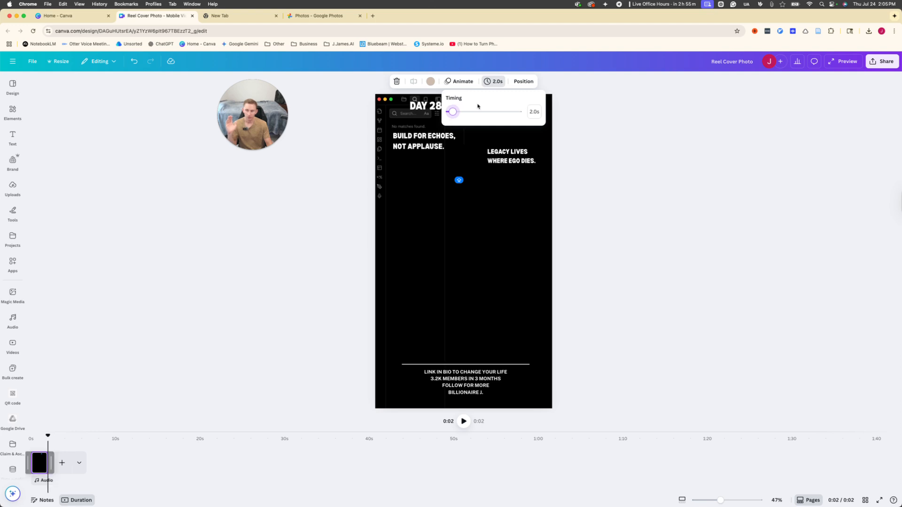
drag(455, 117, 460, 118)
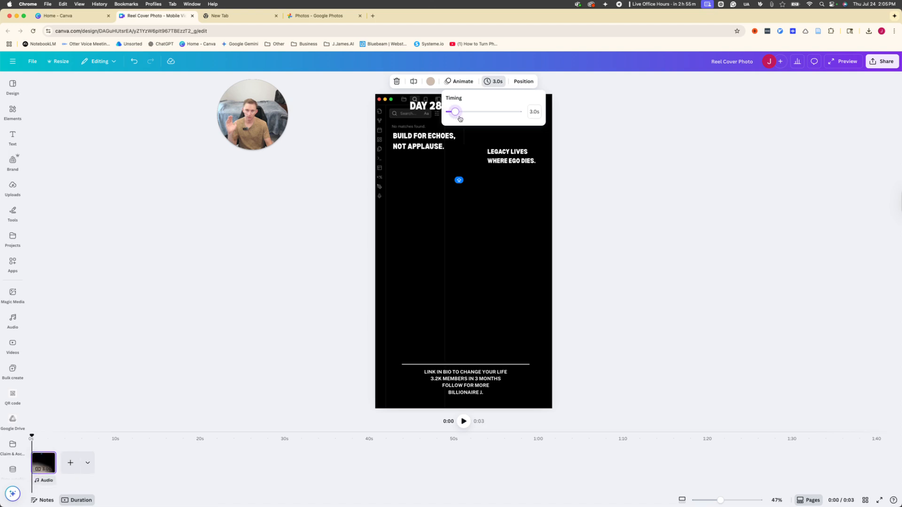
click(563, 145)
Step: Browse the page animation choices without applying one
click(459, 81)
drag(372, 142, 308, 172)
click(459, 81)
scroll(52, 291, down, 2)
scroll(96, 317, up, 2)
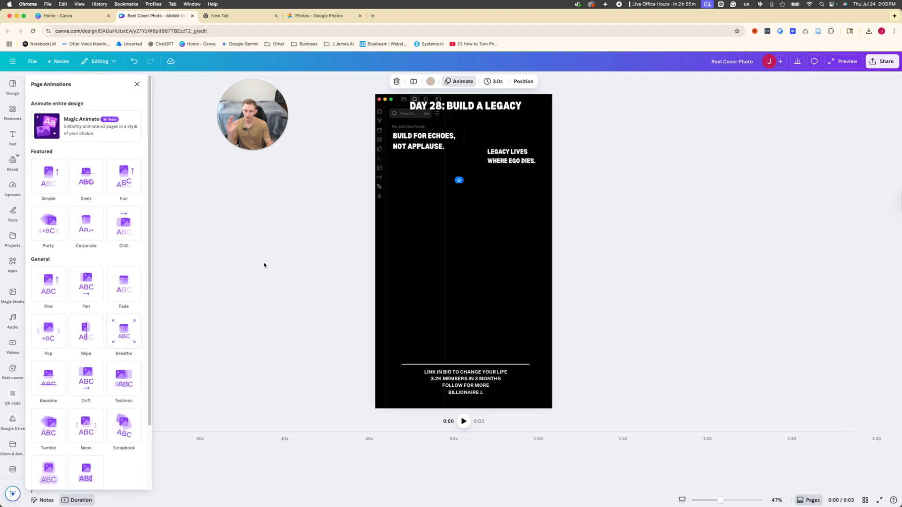
click(264, 265)
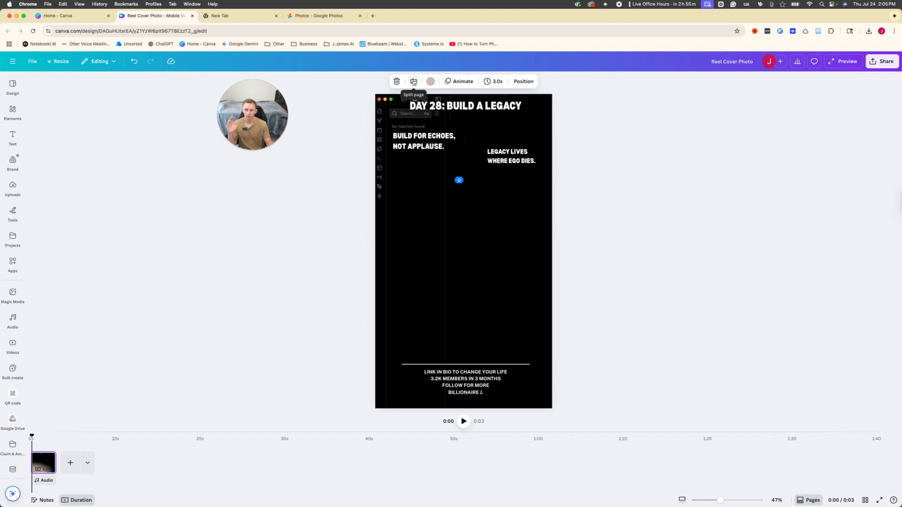
click(413, 81)
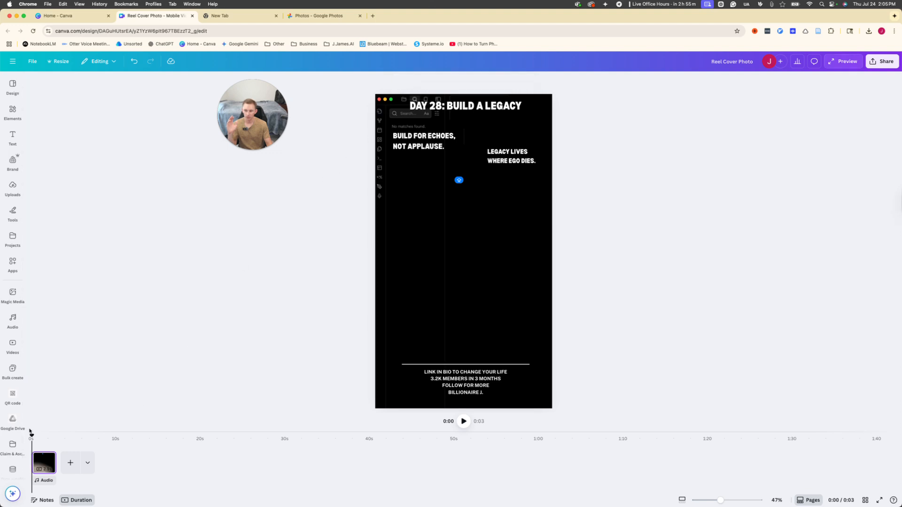
Step: Trim the page to 2.6 seconds and split it at the 0:01 mark
drag(32, 439, 44, 437)
click(40, 461)
drag(38, 464, 40, 464)
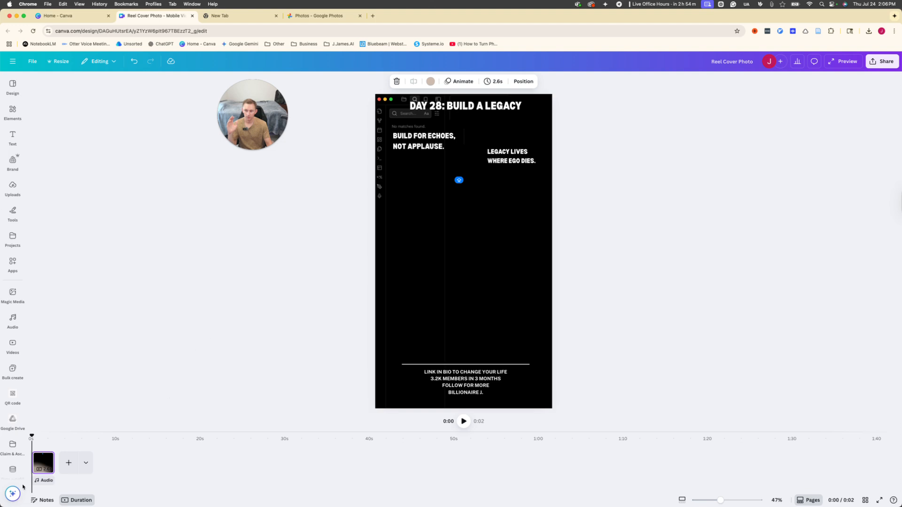
drag(32, 436, 45, 436)
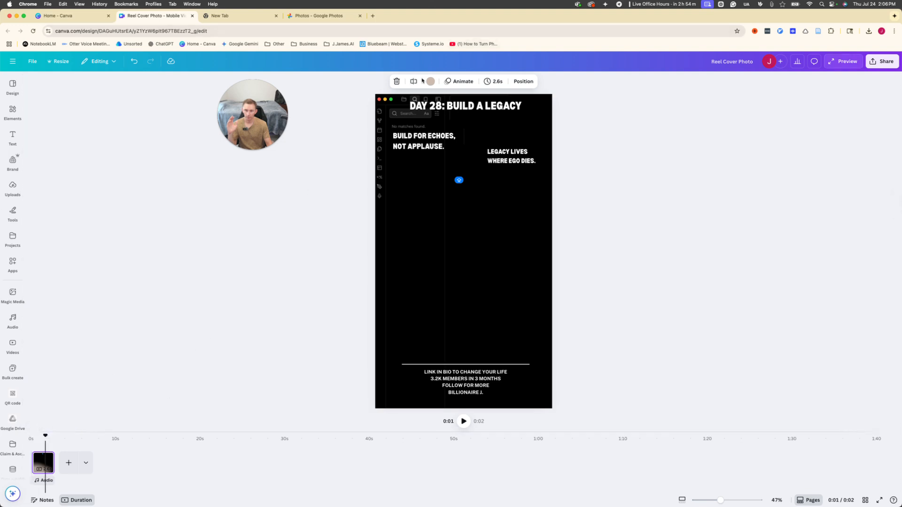
click(413, 83)
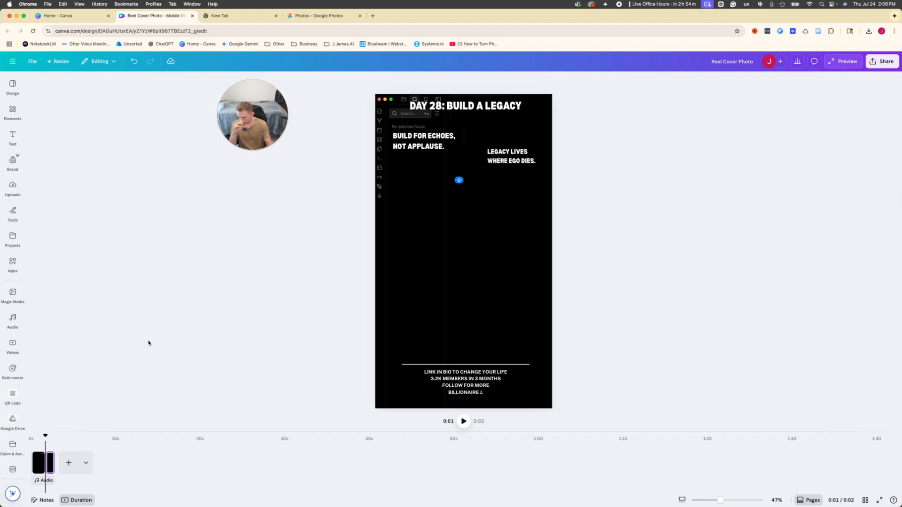
Step: Lengthen page two to 6.6 seconds and delete the black video, beige background and lower bar
mouse_move(54, 463)
mouse_down()
mouse_move(100, 456)
mouse_move(60, 457)
mouse_up()
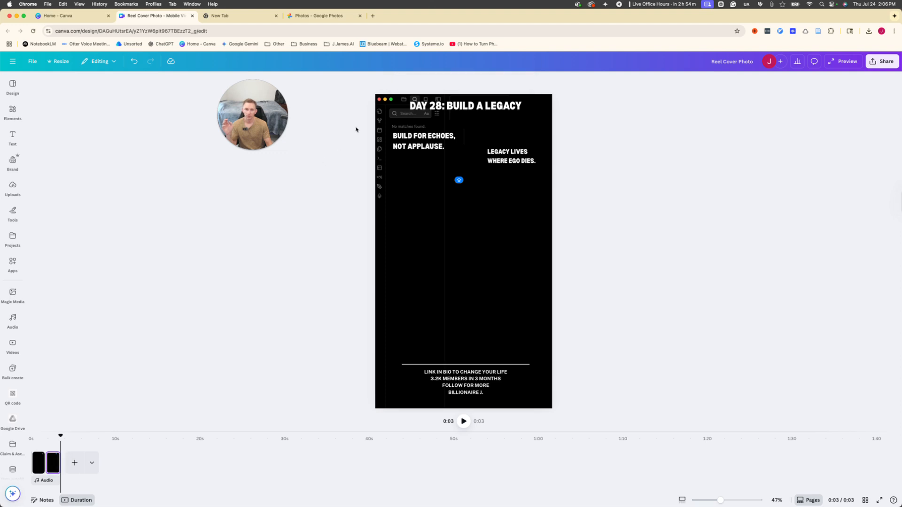
drag(278, 120, 641, 134)
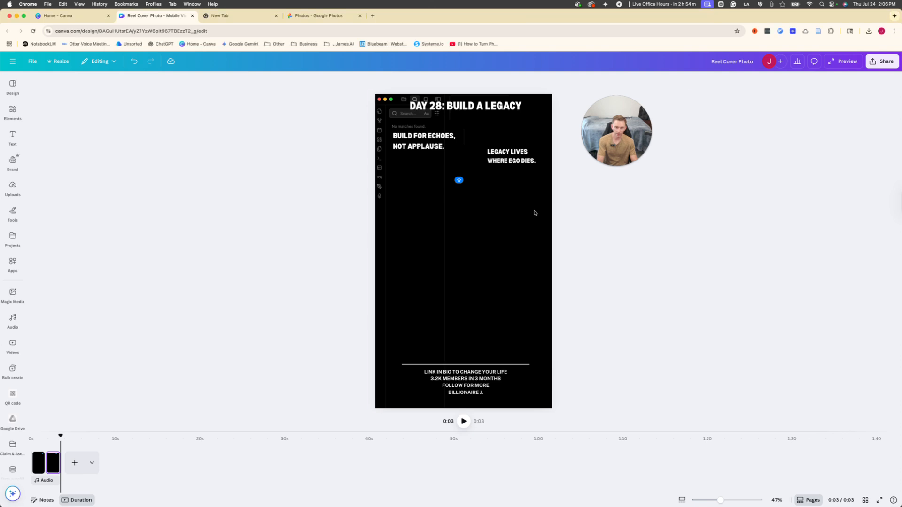
click(479, 255)
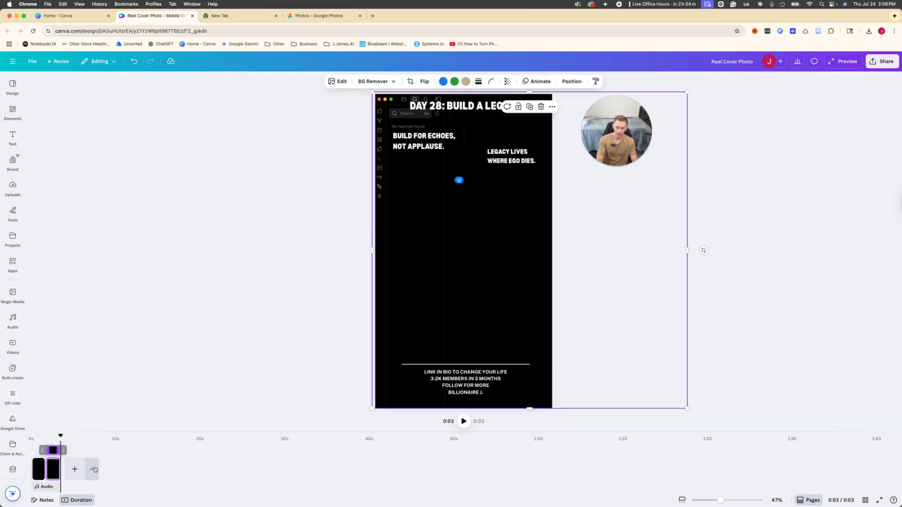
key(Delete)
click(406, 303)
key(Delete)
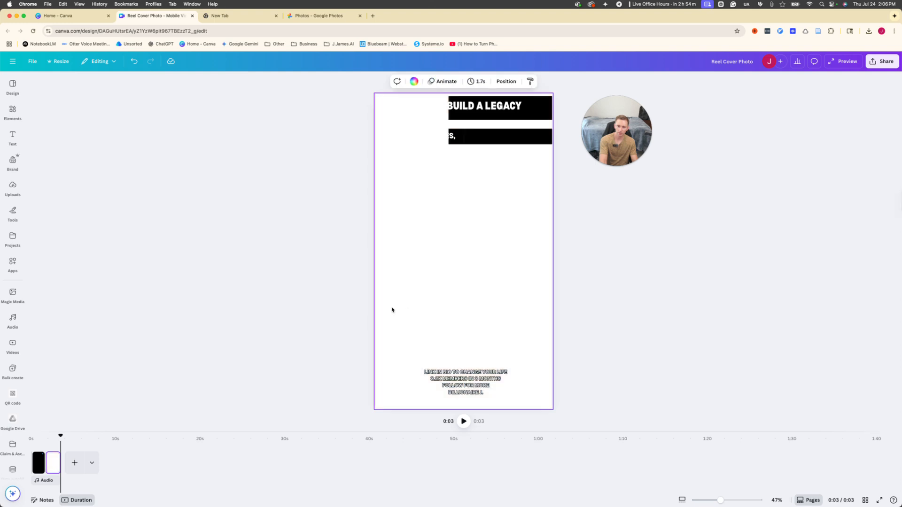
drag(549, 196, 472, 121)
key(Delete)
Step: Delete the BUILD A LEGACY heading, then undo to restore the DAY 28 heading
click(533, 104)
key(Delete)
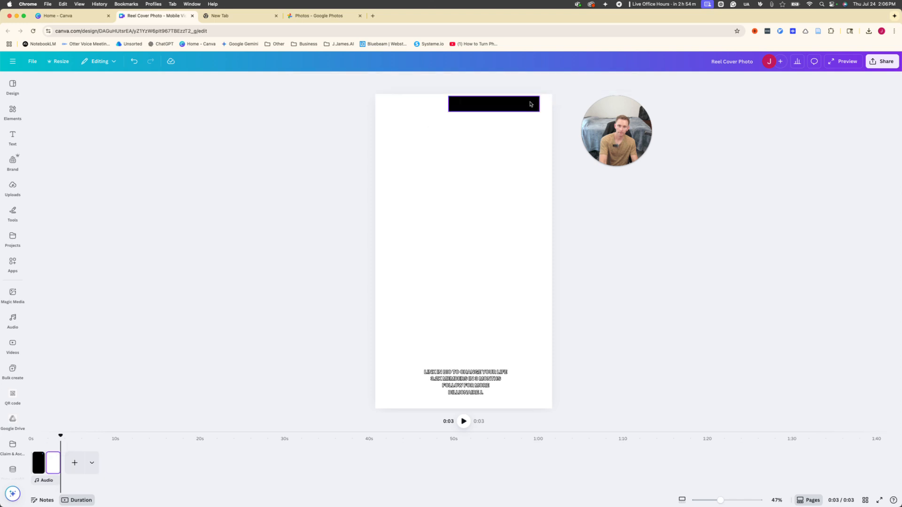
key(super+z)
click(450, 108)
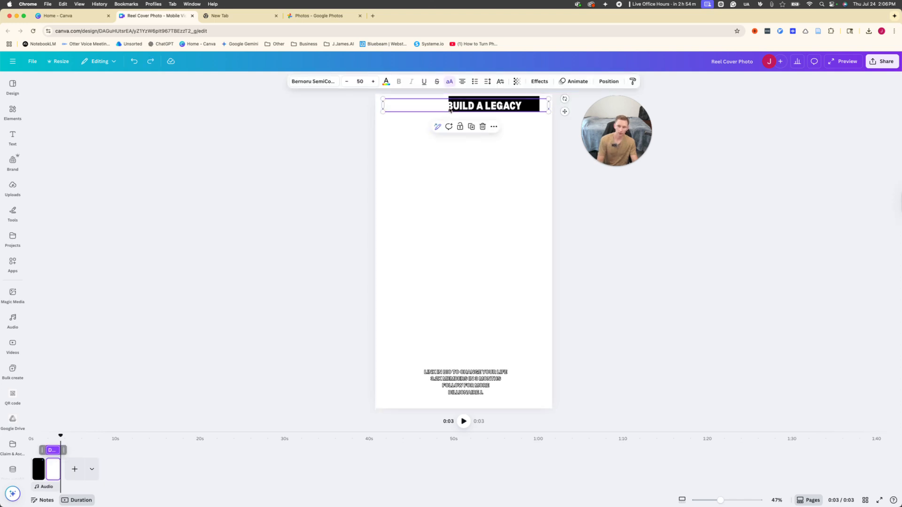
click(450, 108)
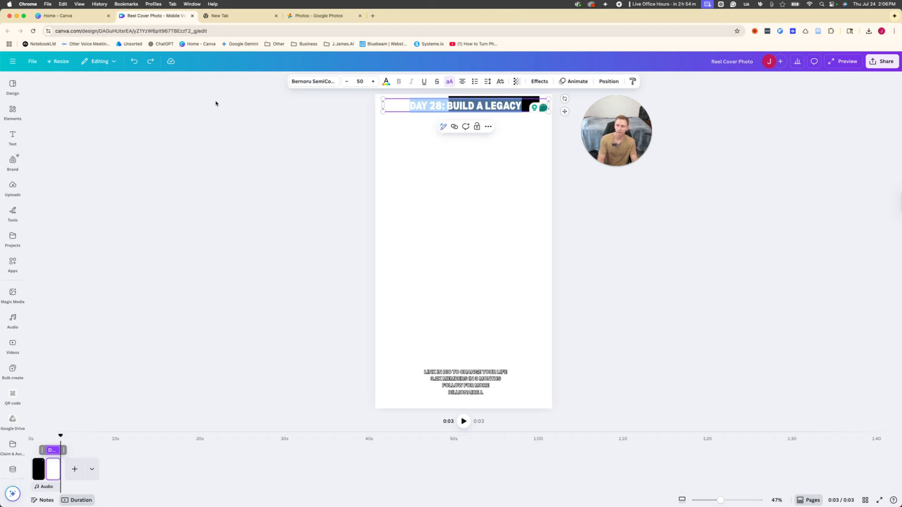
Step: Recolour the DAY 28 heading text from white to black
click(12, 112)
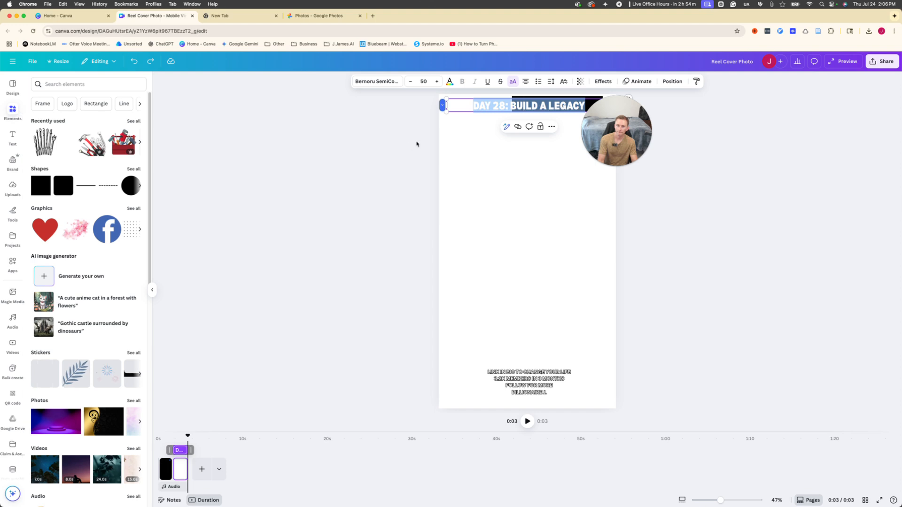
click(416, 143)
click(484, 101)
click(484, 101)
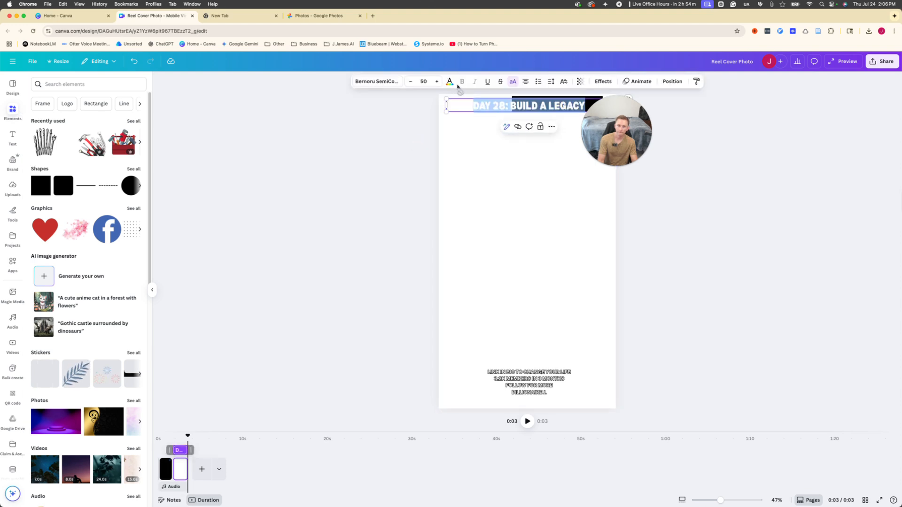
click(450, 81)
click(33, 215)
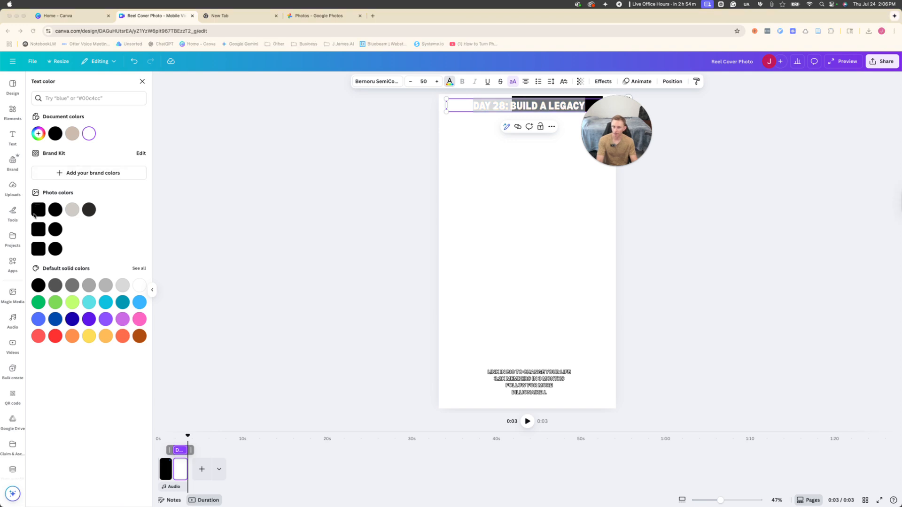
click(52, 136)
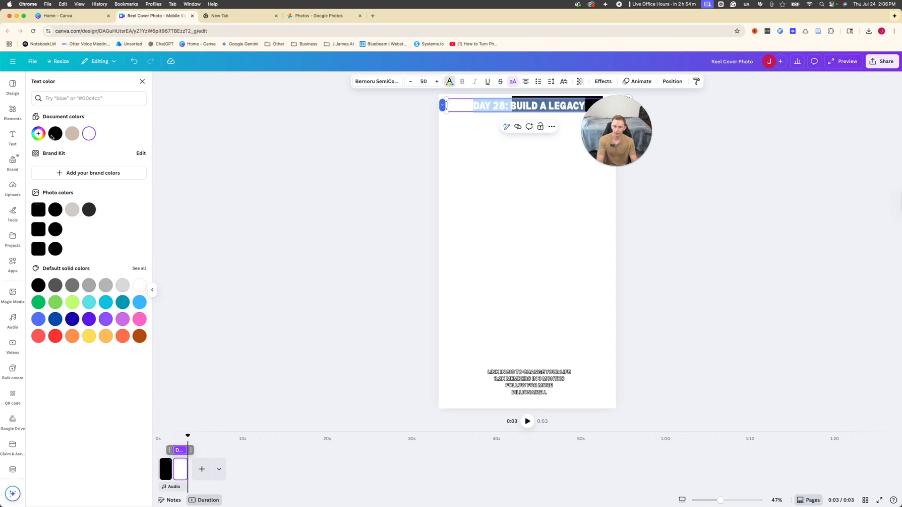
click(54, 135)
click(497, 238)
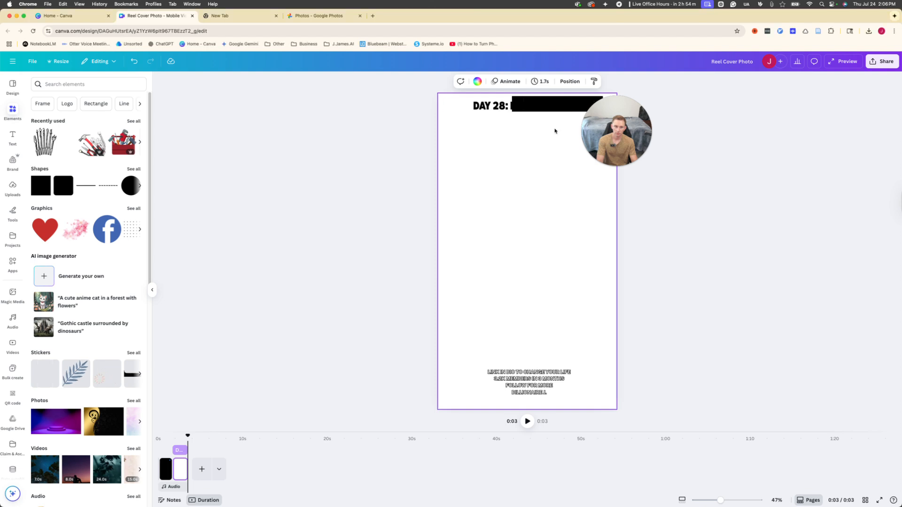
Step: Give all text on the page a black outline and black fill
drag(488, 107, 497, 150)
click(431, 105)
drag(413, 107, 649, 396)
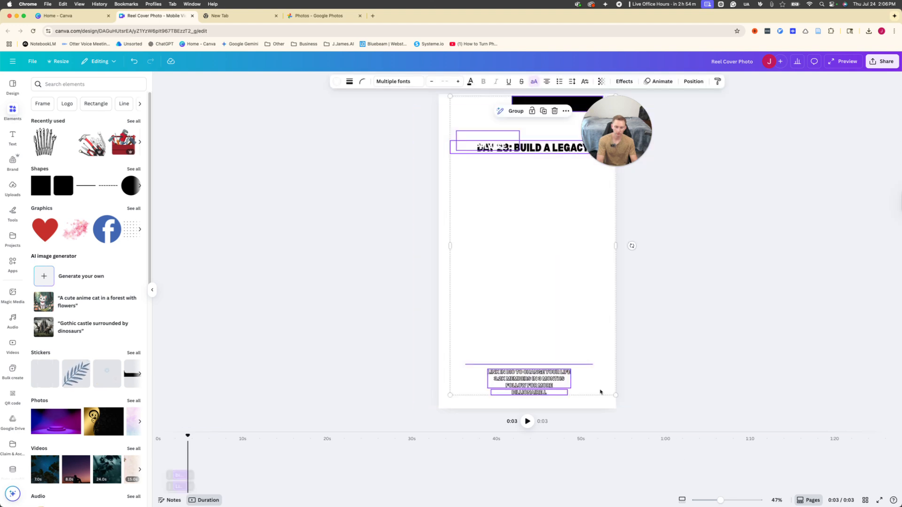
click(337, 81)
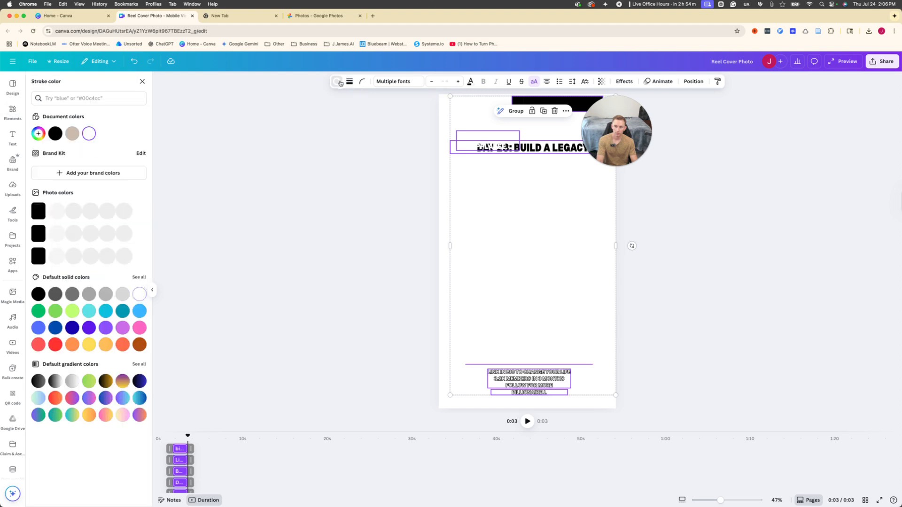
click(55, 134)
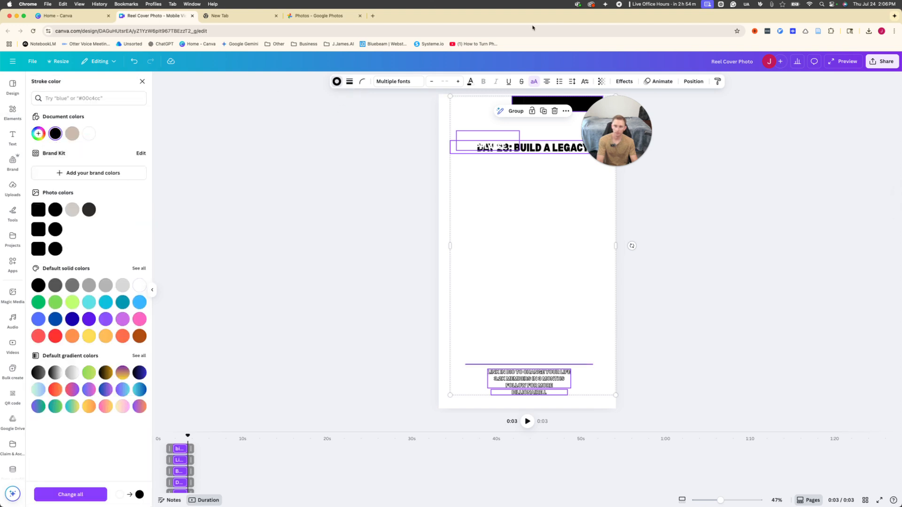
click(470, 81)
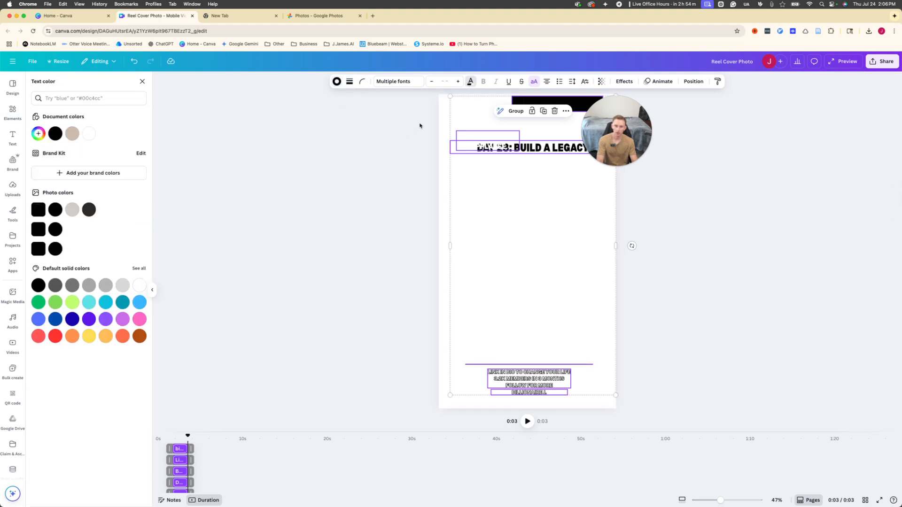
click(55, 134)
click(367, 197)
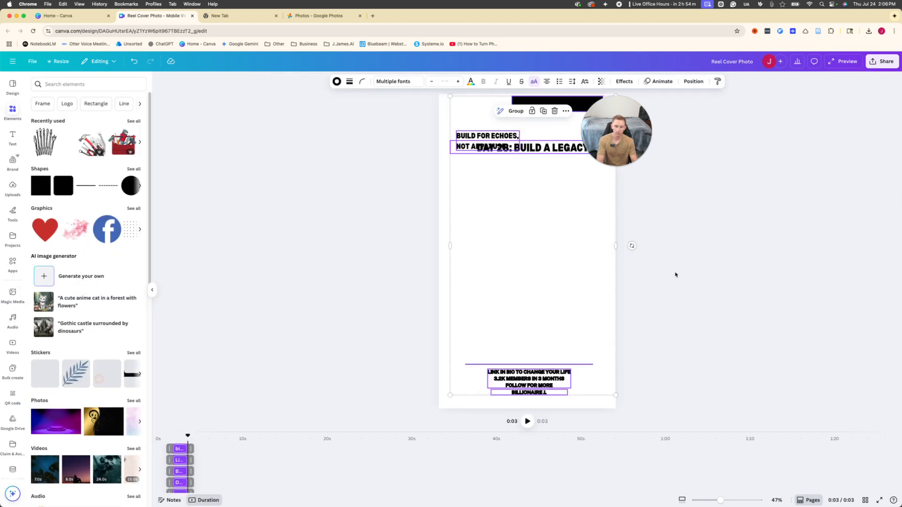
Step: Delete the LINK IN BIO group and top black rectangle, placing DAY 28 above BUILD FOR ECHOES
click(570, 393)
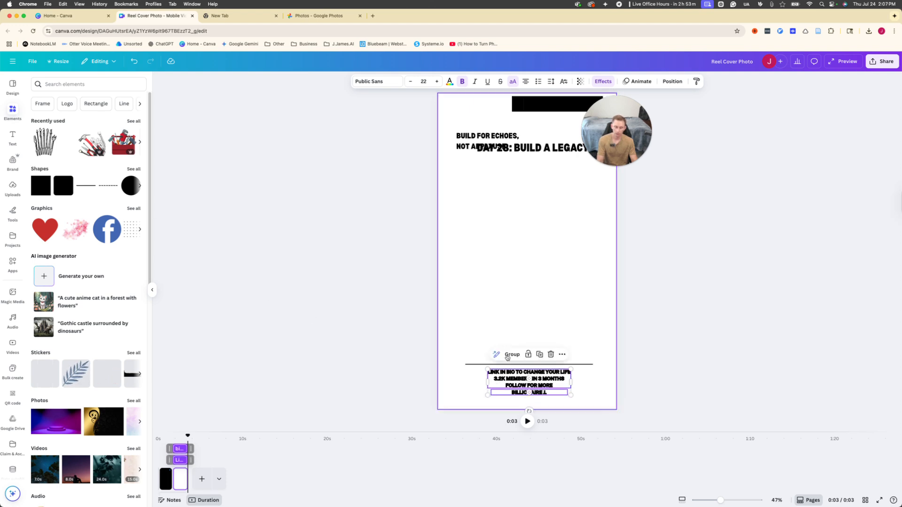
drag(582, 332, 490, 384)
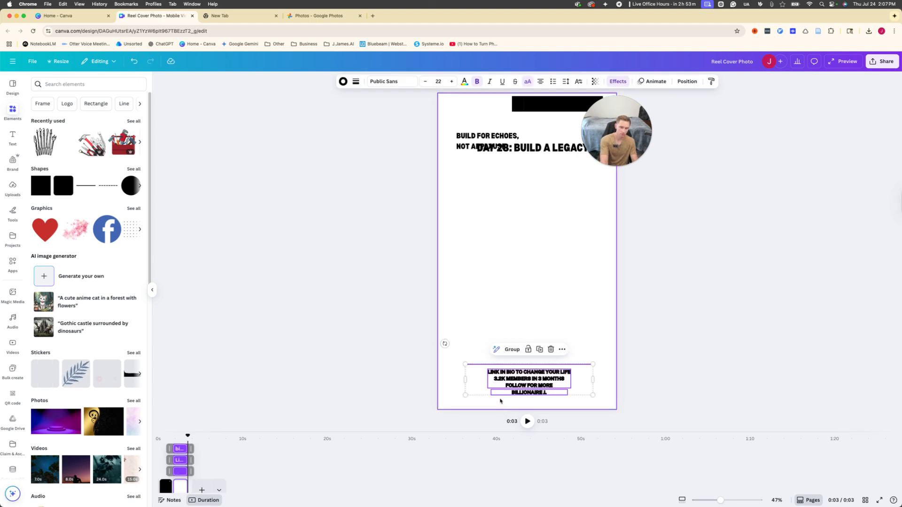
key(Delete)
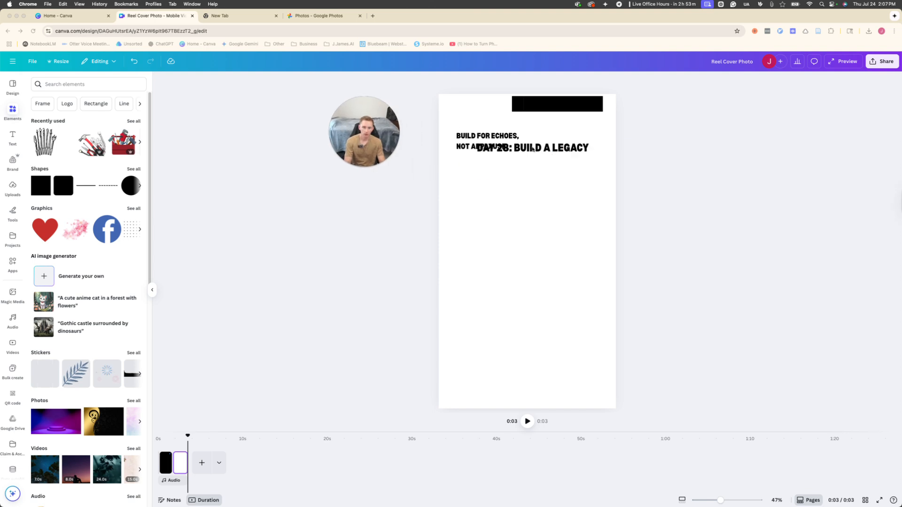
drag(547, 148, 546, 119)
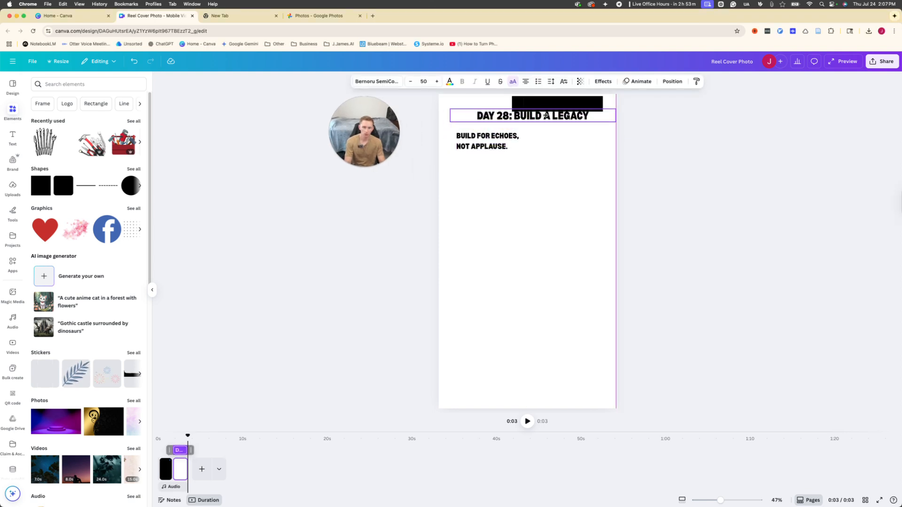
click(555, 106)
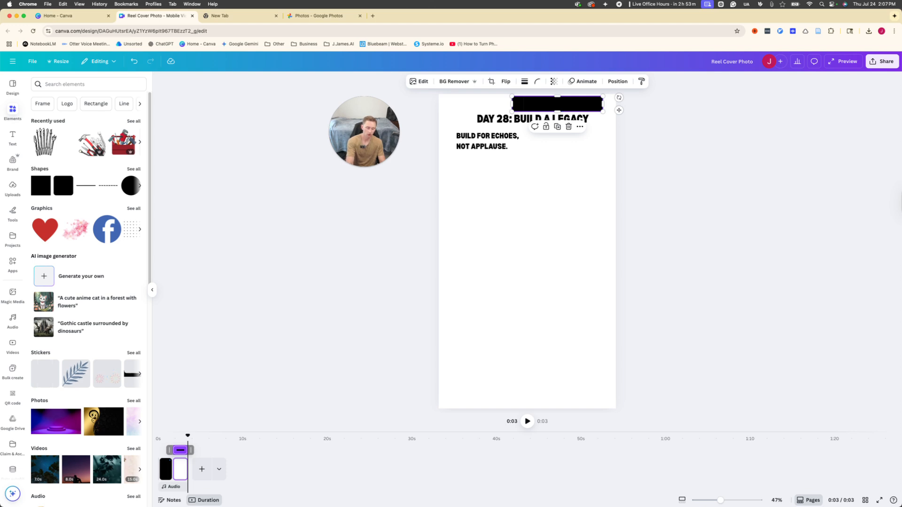
key(Delete)
click(546, 120)
Step: Open the 'need covers' folder from Downloads in Finder, then return to the Canva design
key(super+Tab)
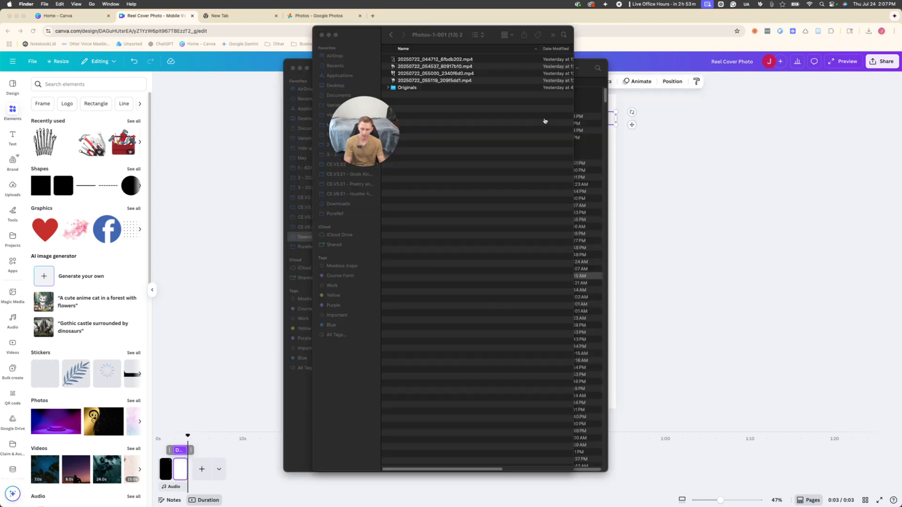
click(391, 35)
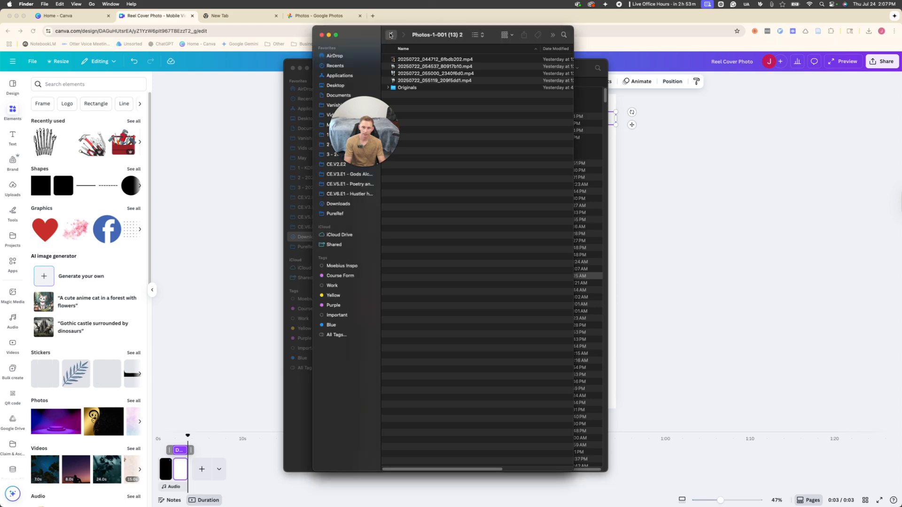
click(391, 34)
double_click(434, 84)
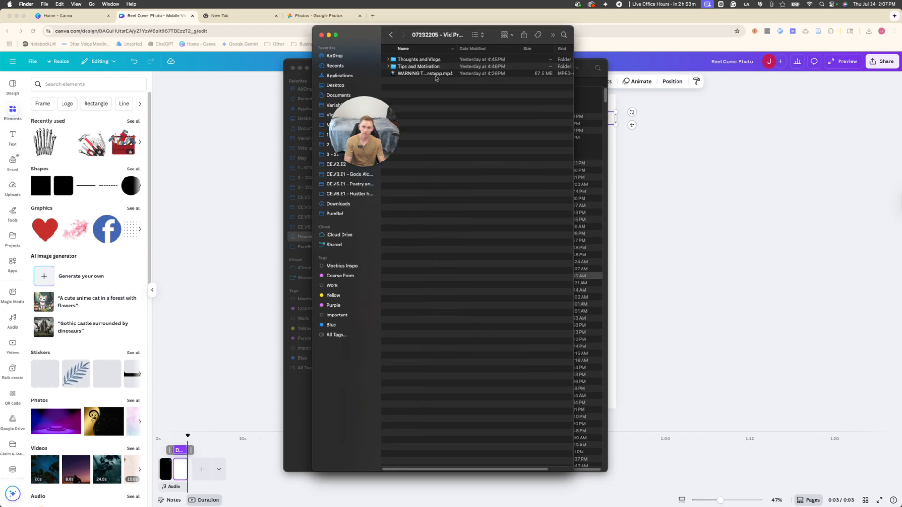
drag(451, 35, 627, 47)
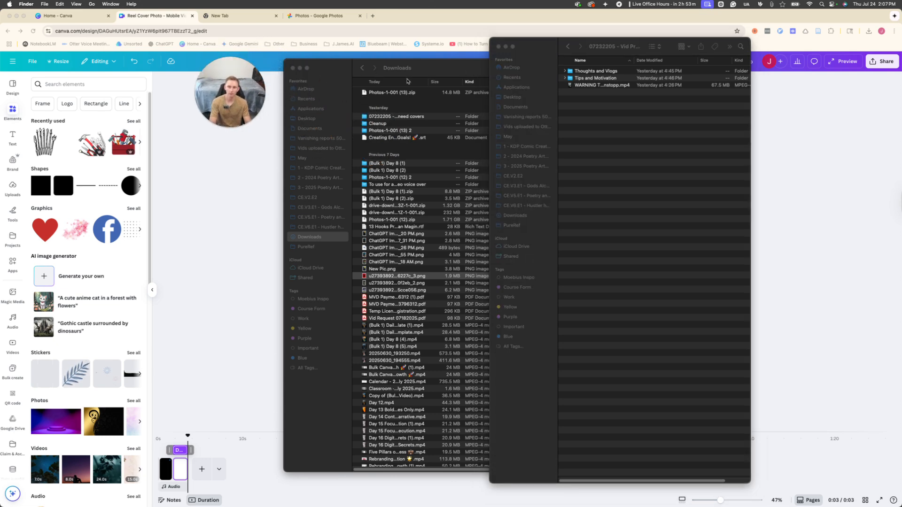
click(456, 70)
click(756, 152)
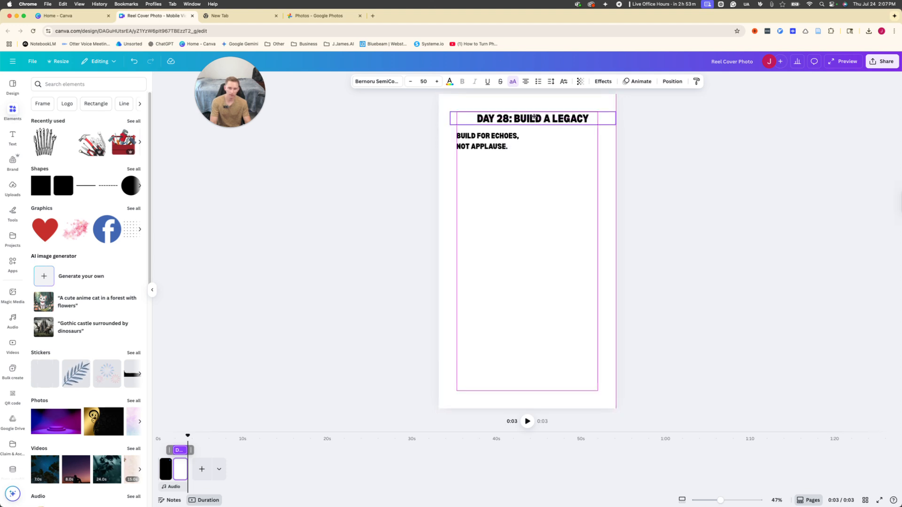
Step: Retype the heading as 'THOUGHTS AND VLOGS' and select all its text
click(493, 156)
double_click(499, 118)
text(THOUG)
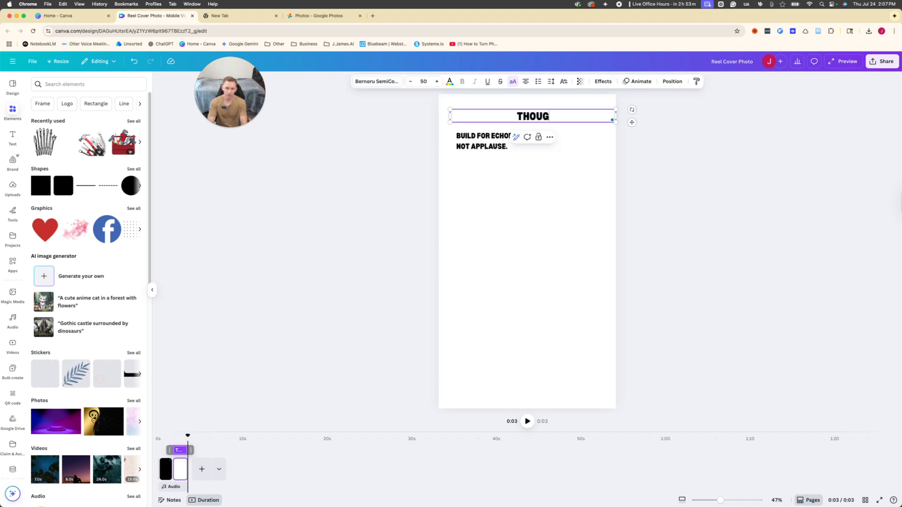
text(HTS AND VLOGS)
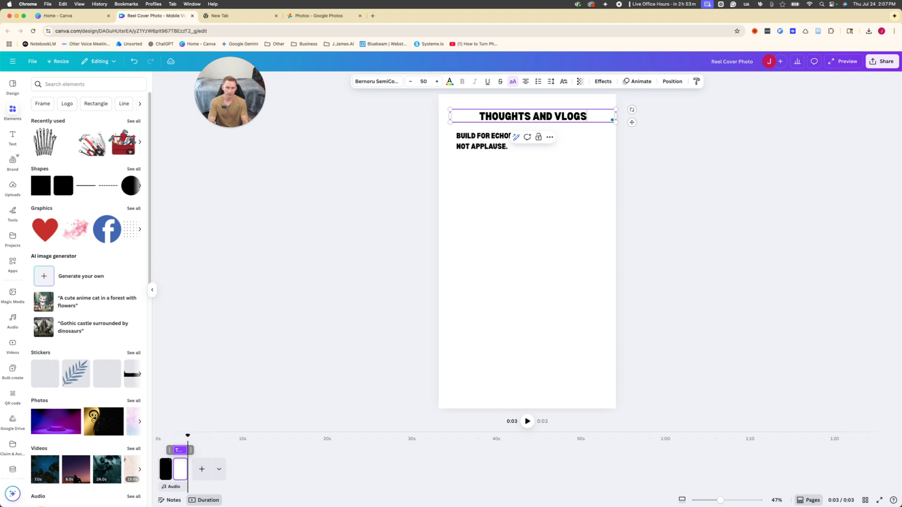
key(super+a)
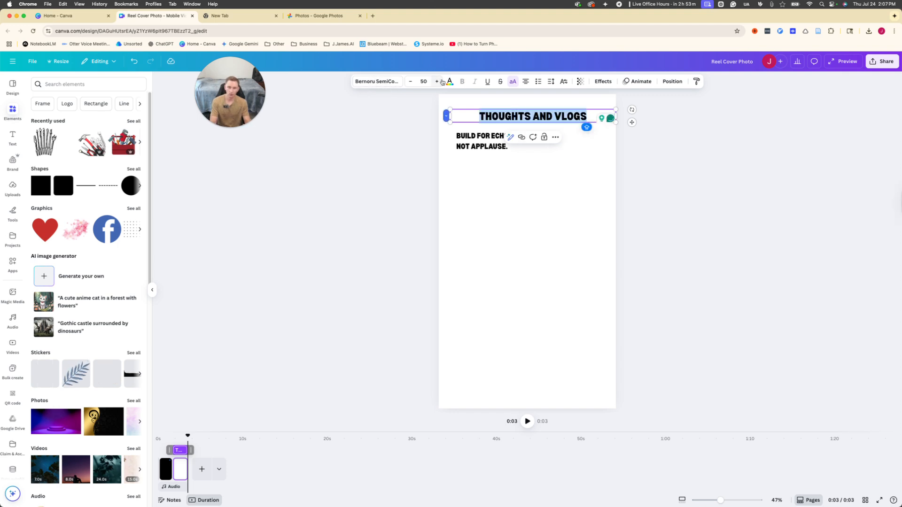
Step: Change the title's text colour to red after trying white and beige
click(450, 82)
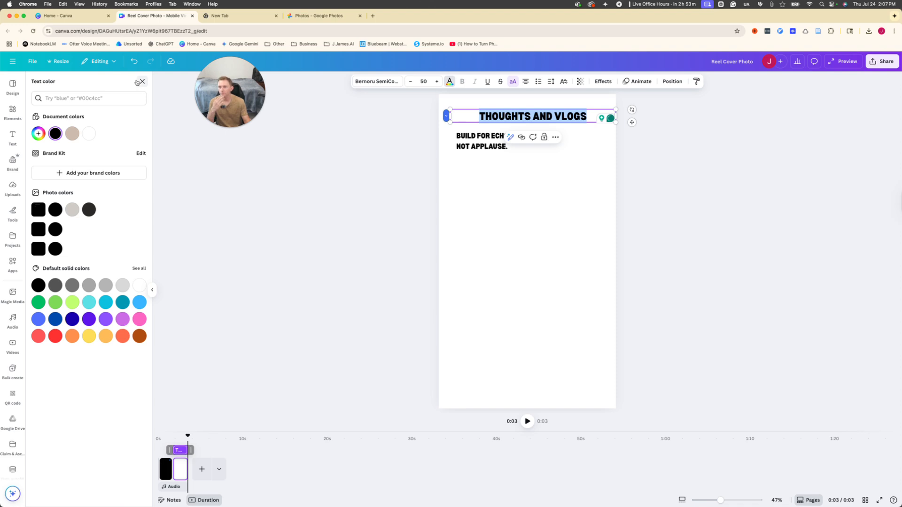
click(89, 133)
right_click(73, 137)
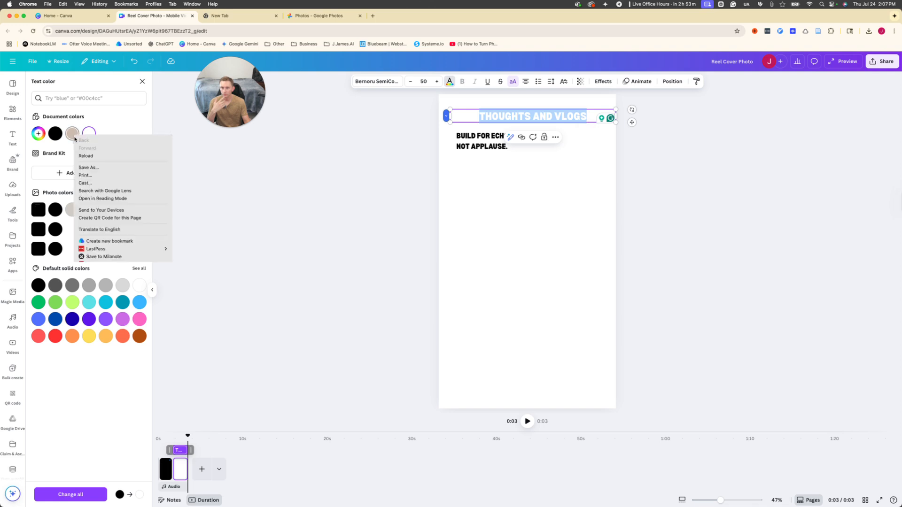
click(71, 136)
click(68, 136)
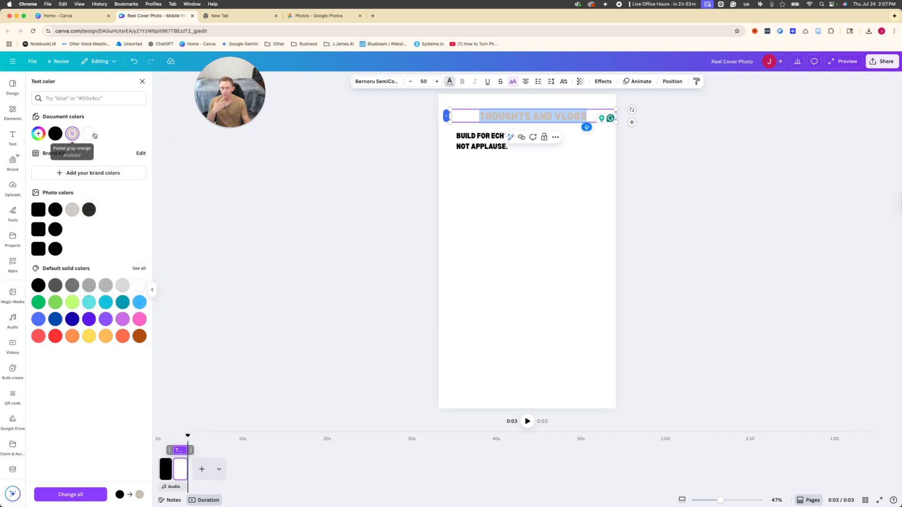
click(55, 336)
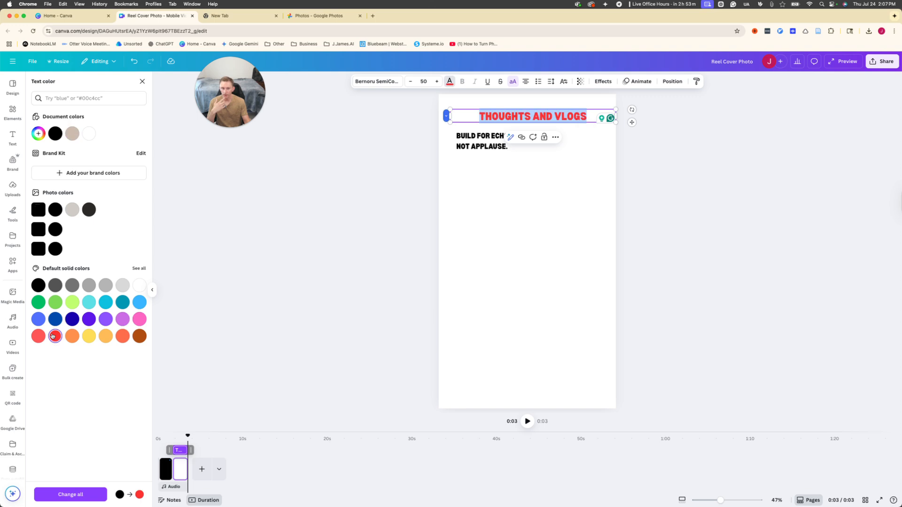
Step: Enlarge the title to about 66.9 and centre it on the page
drag(448, 122, 483, 116)
click(561, 129)
click(545, 119)
drag(550, 120, 530, 119)
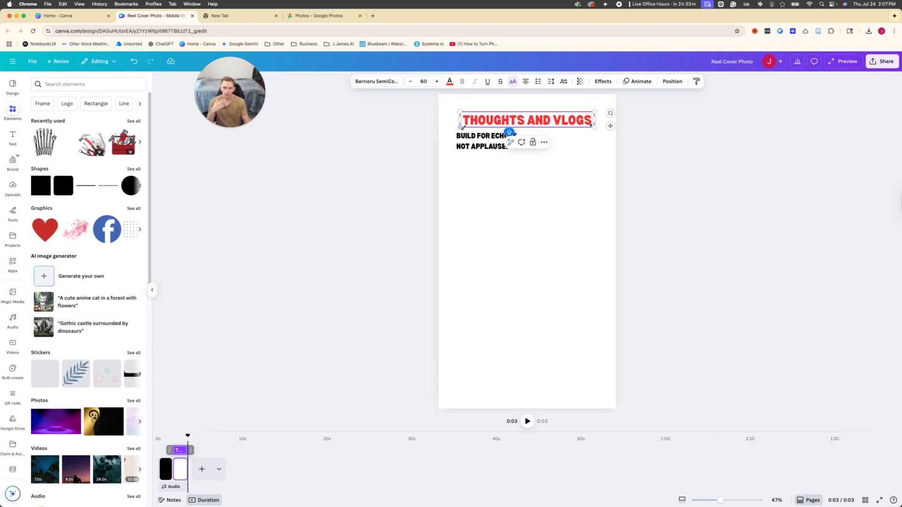
drag(460, 127, 444, 130)
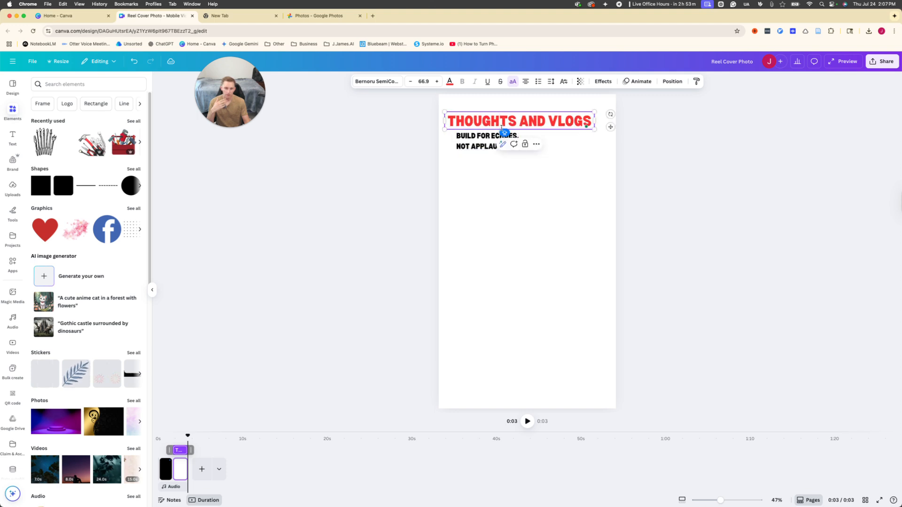
drag(531, 126, 578, 127)
click(542, 144)
click(582, 150)
click(572, 127)
click(478, 143)
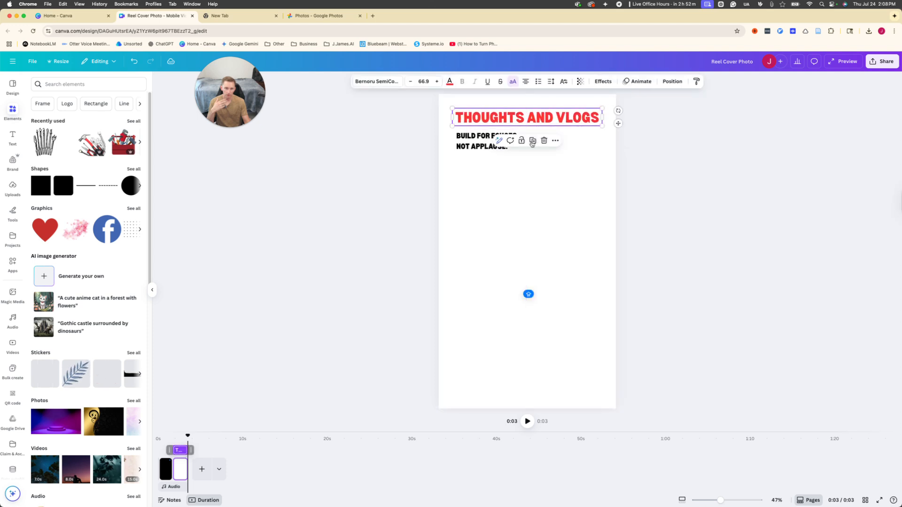
Step: Move the BUILD FOR ECHOES subtitle to the right and lower the title on the page
click(478, 142)
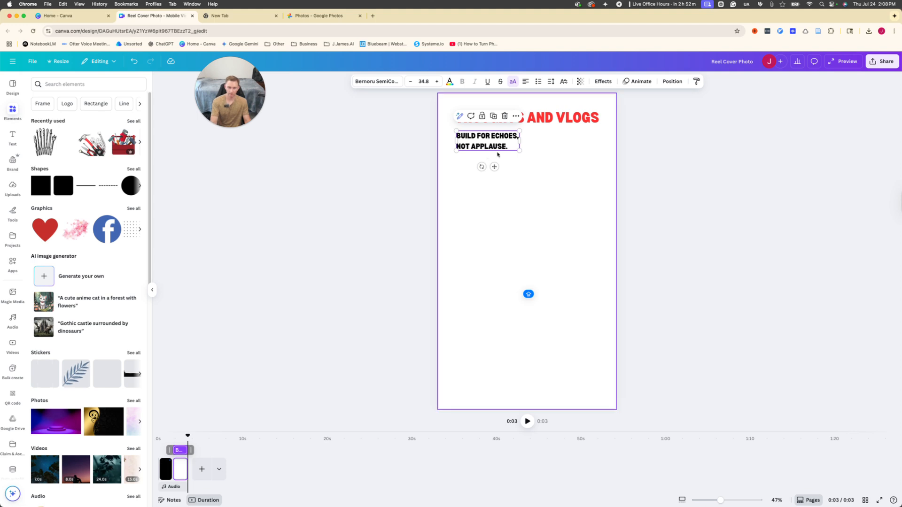
click(507, 149)
click(494, 166)
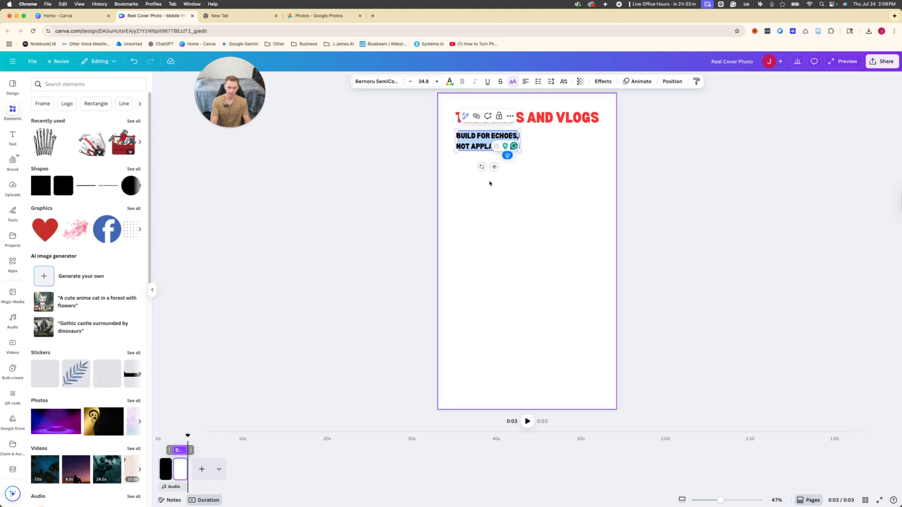
drag(489, 143, 571, 195)
drag(557, 122, 557, 153)
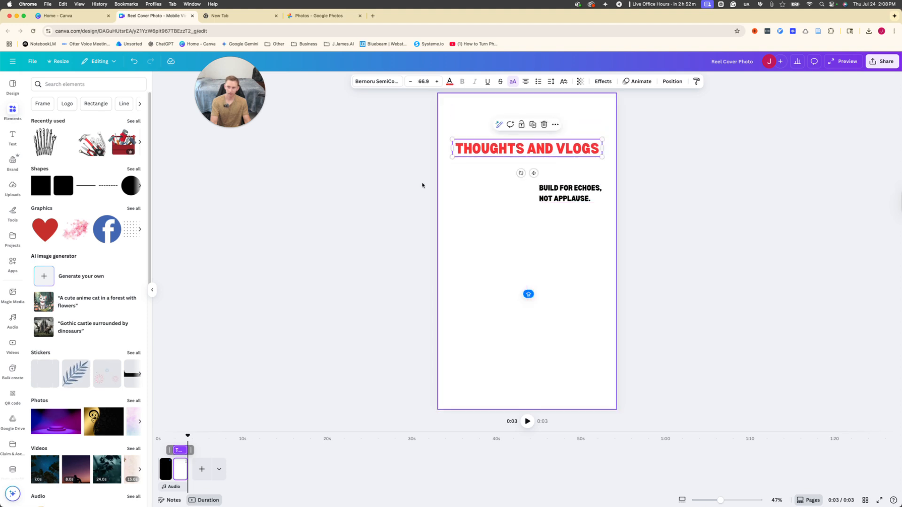
click(449, 81)
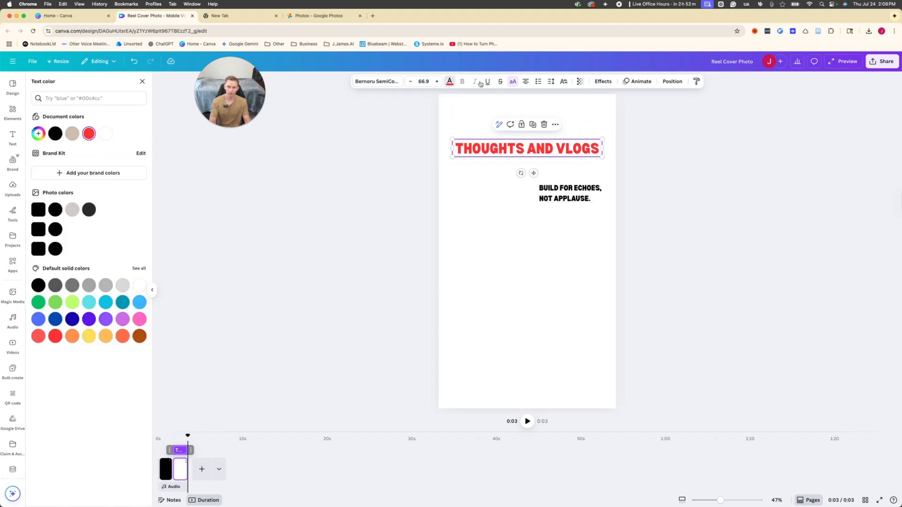
Step: Try the Lift and Splice text effects, then apply a Shadow effect to the title
click(603, 81)
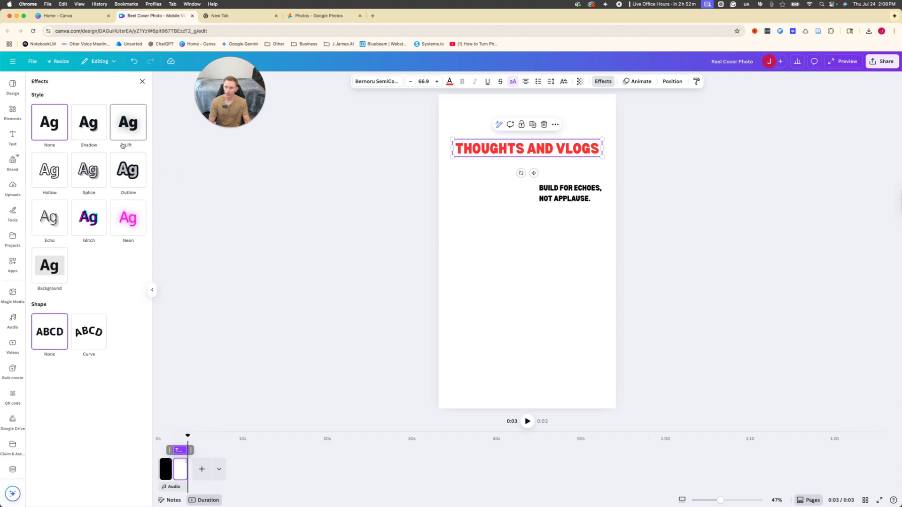
click(127, 123)
drag(66, 170, 93, 174)
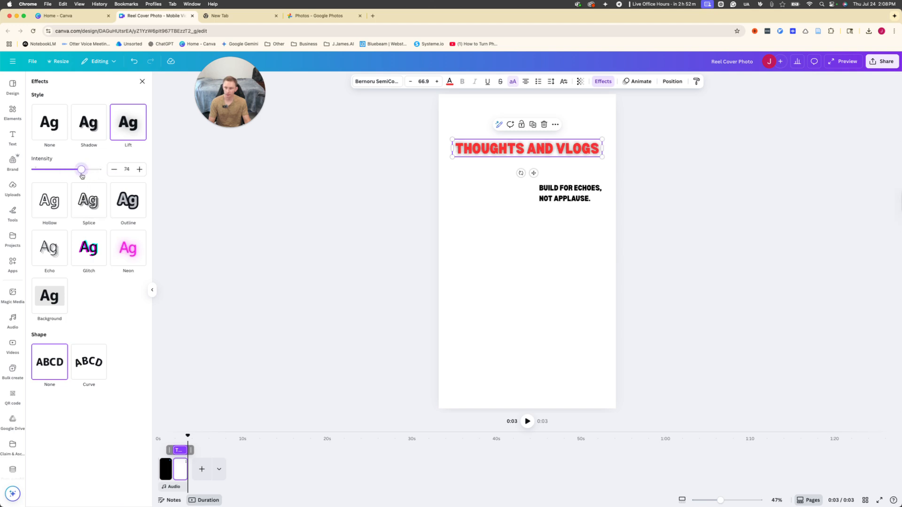
click(78, 208)
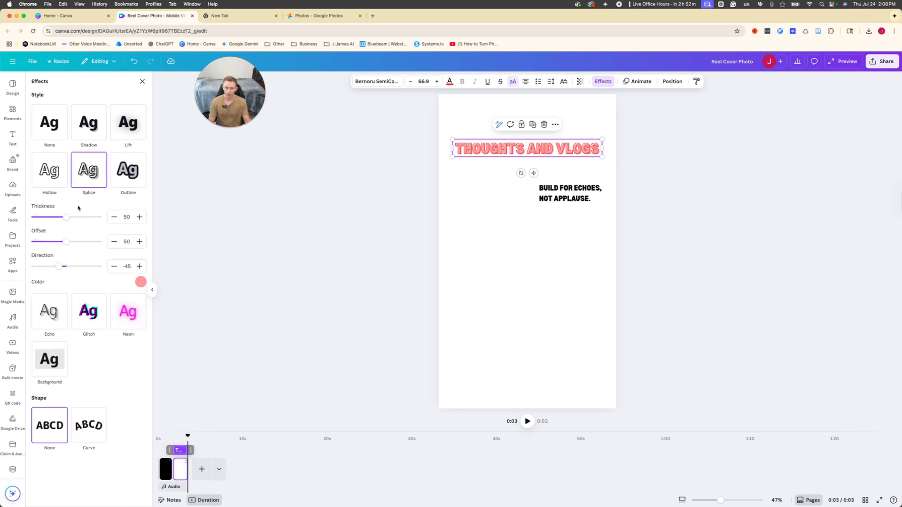
click(117, 134)
click(91, 137)
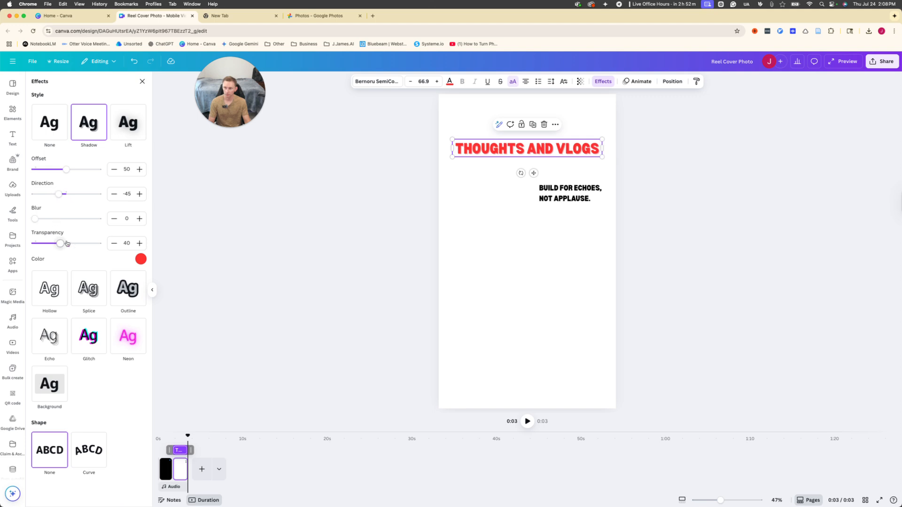
Step: Set the title's shadow to black, transparency 100 and offset about 62
mouse_move(61, 244)
mouse_down()
mouse_move(99, 244)
mouse_move(76, 250)
mouse_up()
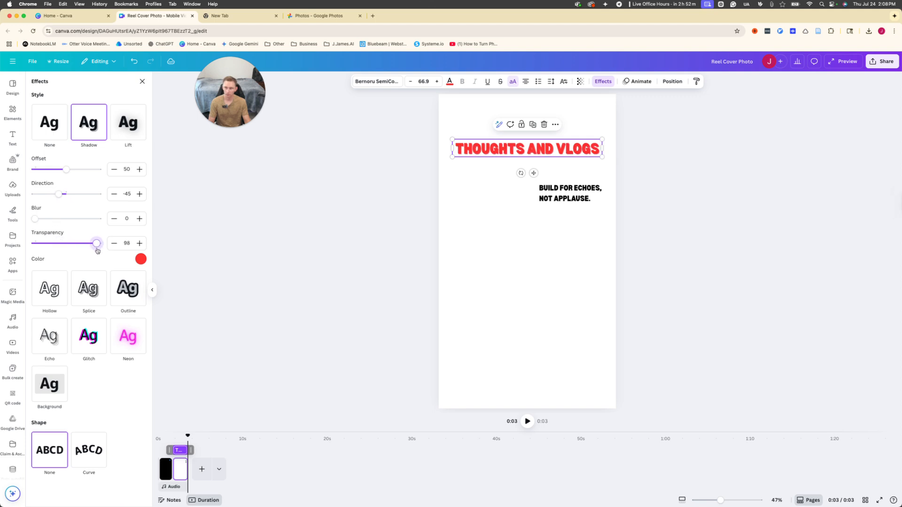
click(140, 261)
click(62, 293)
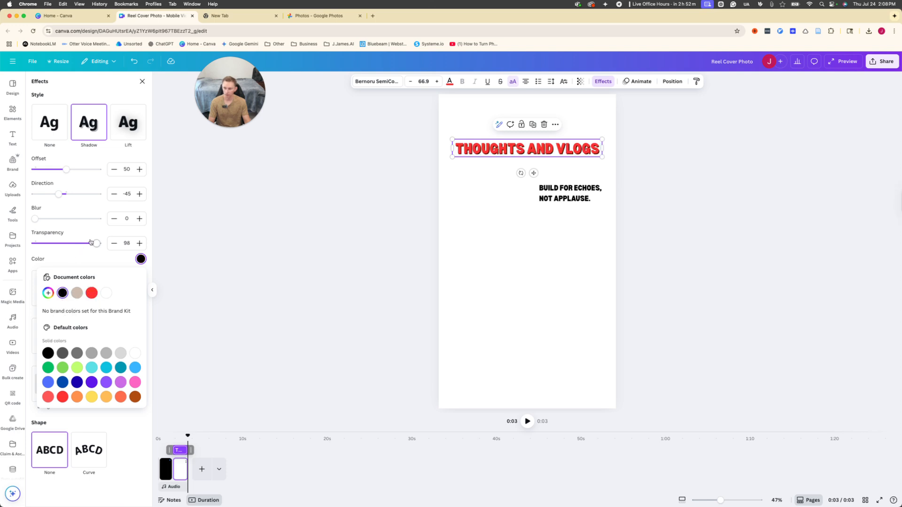
drag(90, 242, 99, 243)
drag(75, 178, 77, 179)
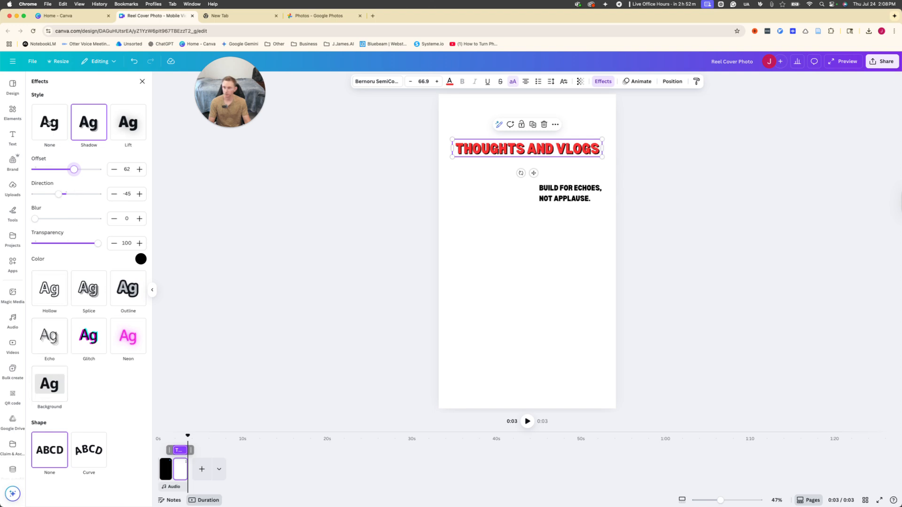
click(374, 164)
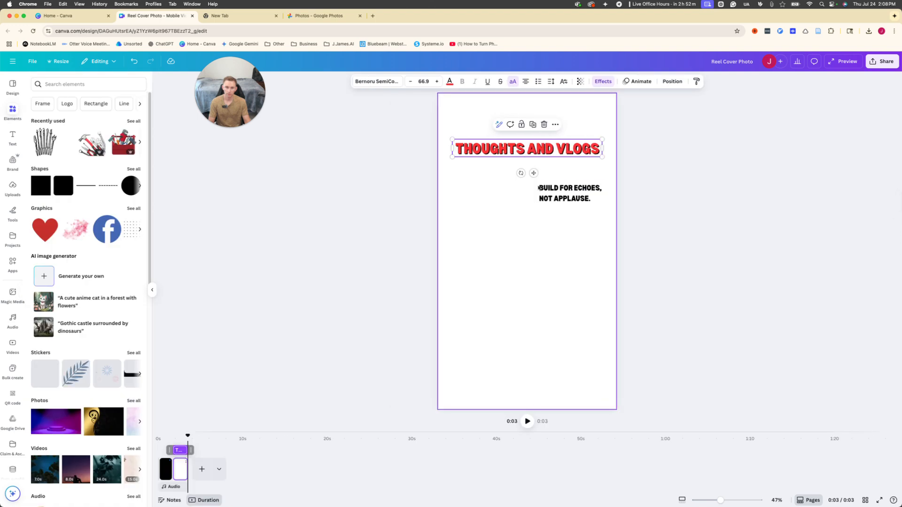
click(630, 186)
Step: Nudge the THOUGHTS AND VLOGS title slightly up the page
click(554, 149)
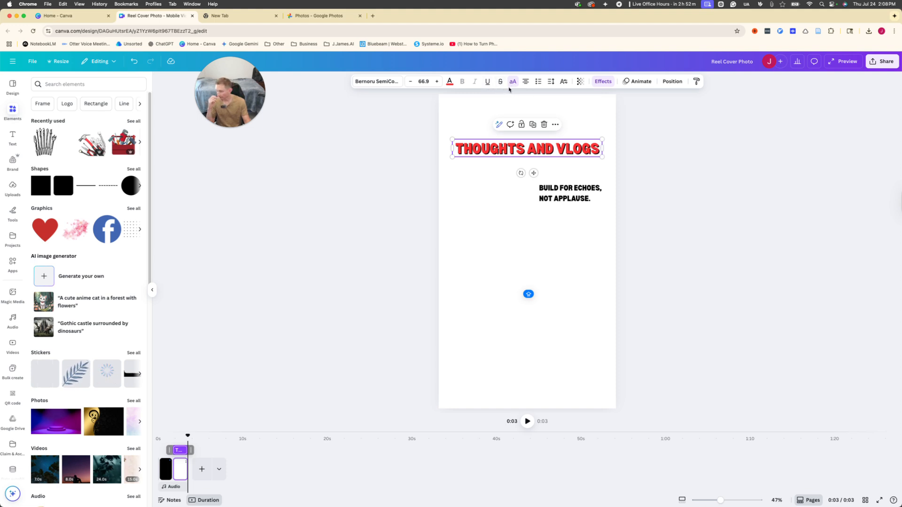
click(564, 193)
click(546, 154)
drag(555, 154, 558, 142)
Step: Replace the subtitle text with the creator's name
click(565, 191)
click(567, 197)
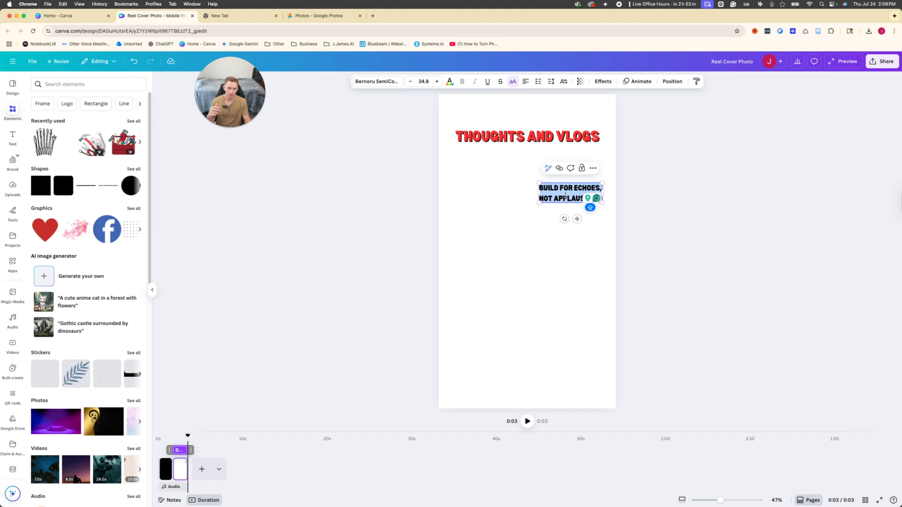
text(BILLIONAIRE JJ)
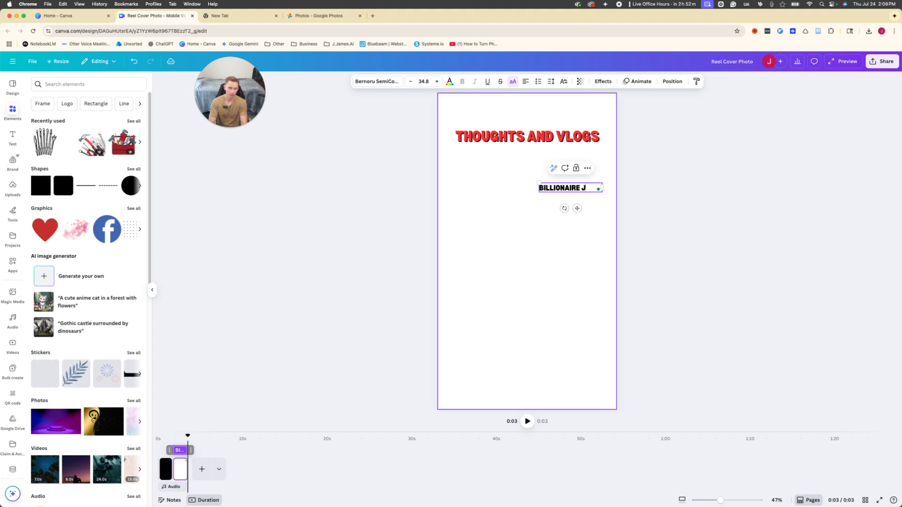
text(.)
Step: Enlarge the name to size 56 and move it to the bottom of the page
click(644, 193)
click(583, 191)
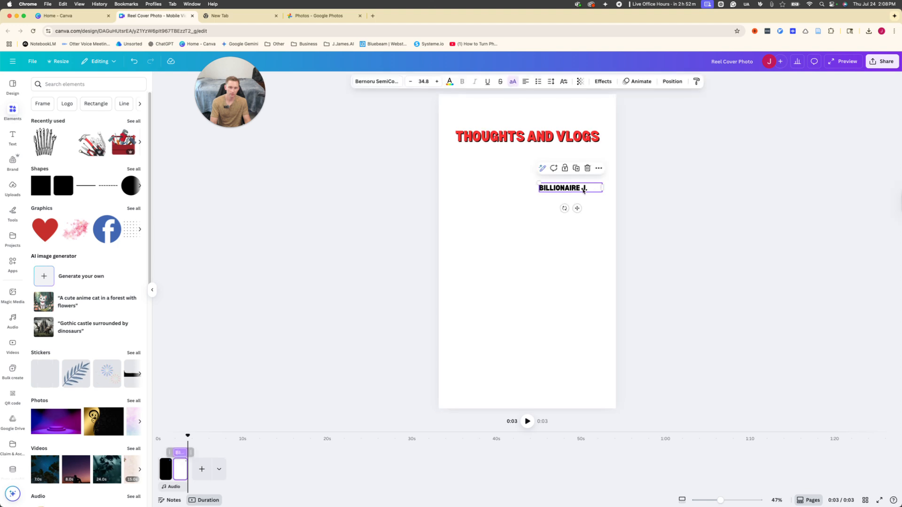
drag(532, 194, 499, 207)
drag(560, 196, 519, 384)
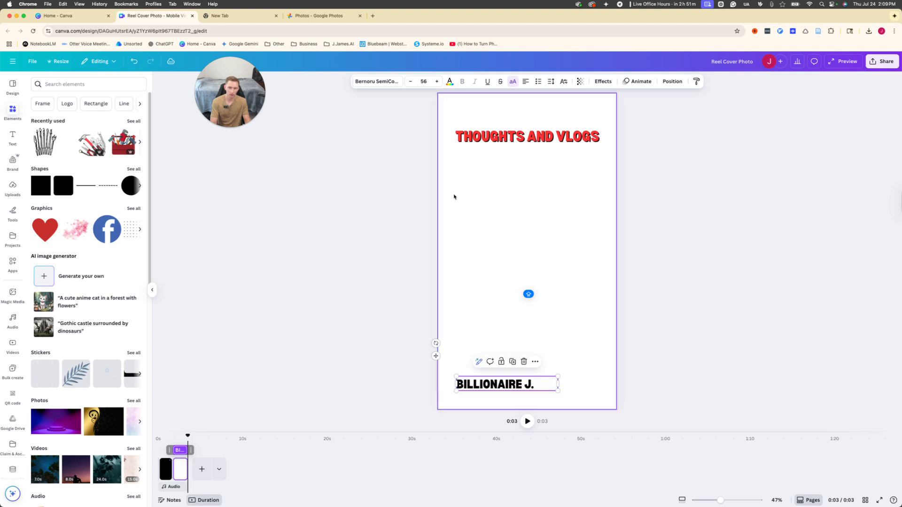
Step: Give the name a black Shadow effect at transparency 100 and turn its text red
click(602, 82)
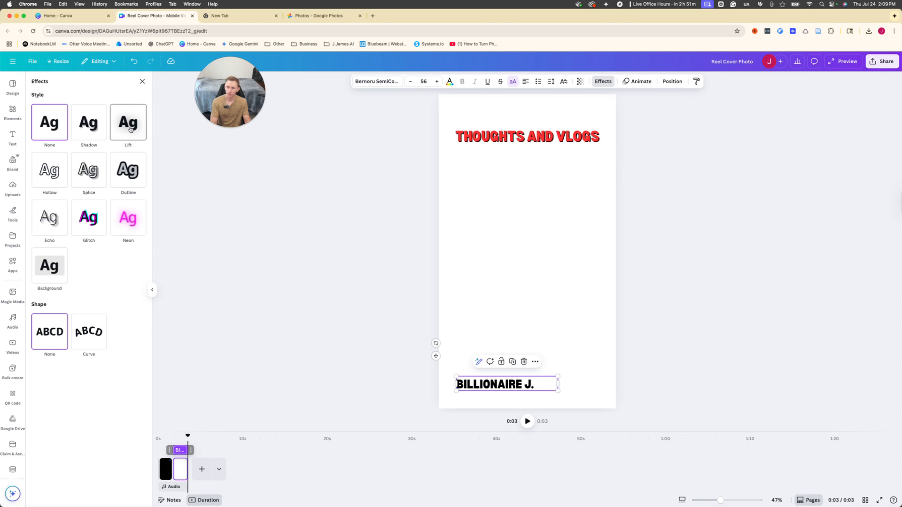
click(89, 123)
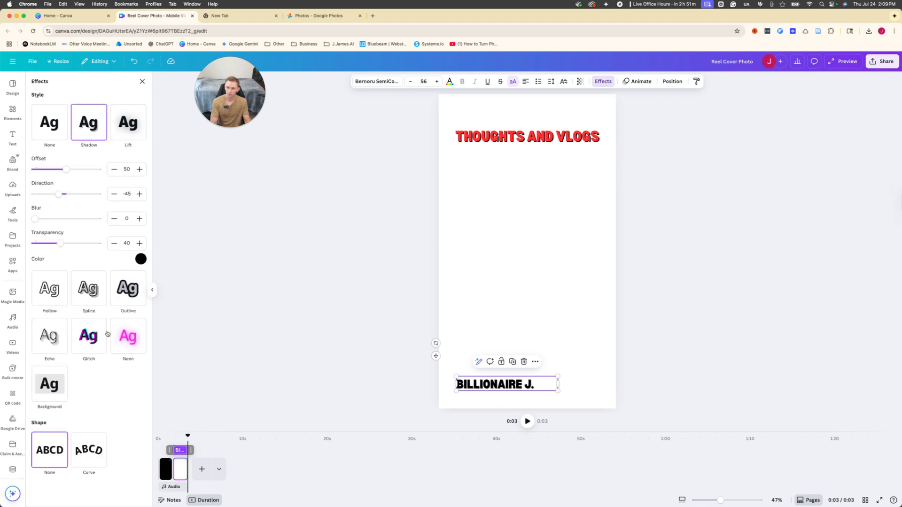
drag(61, 244, 98, 248)
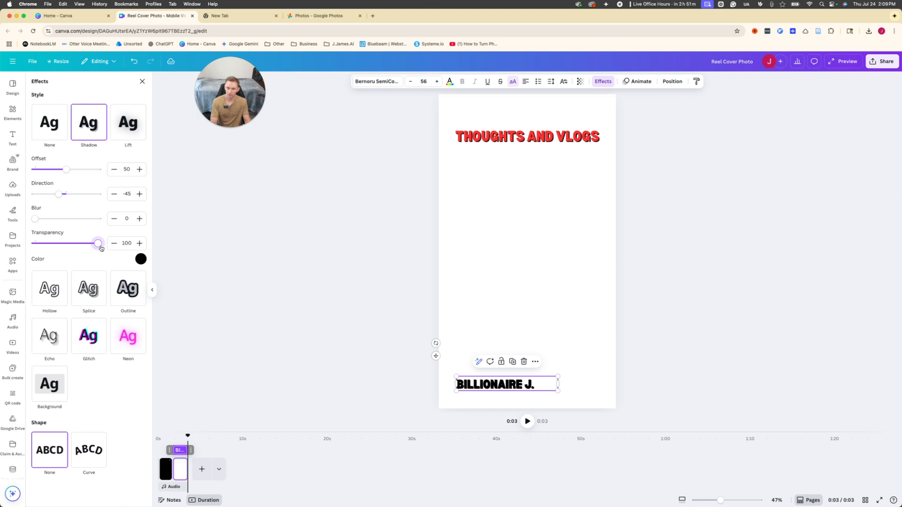
click(141, 259)
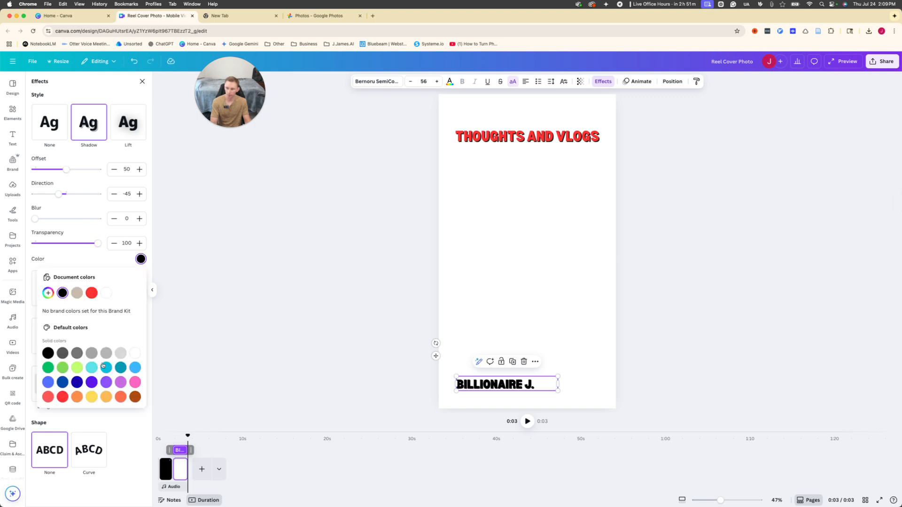
click(91, 292)
click(64, 294)
click(450, 82)
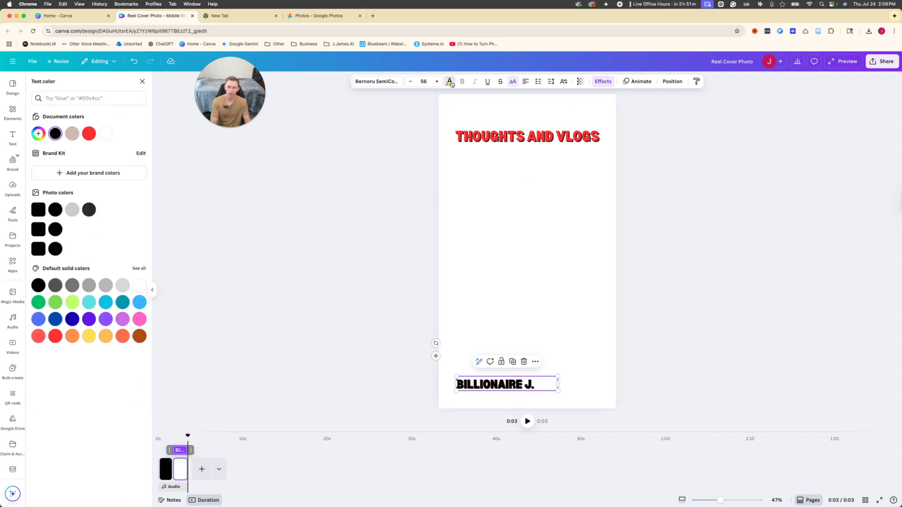
click(89, 134)
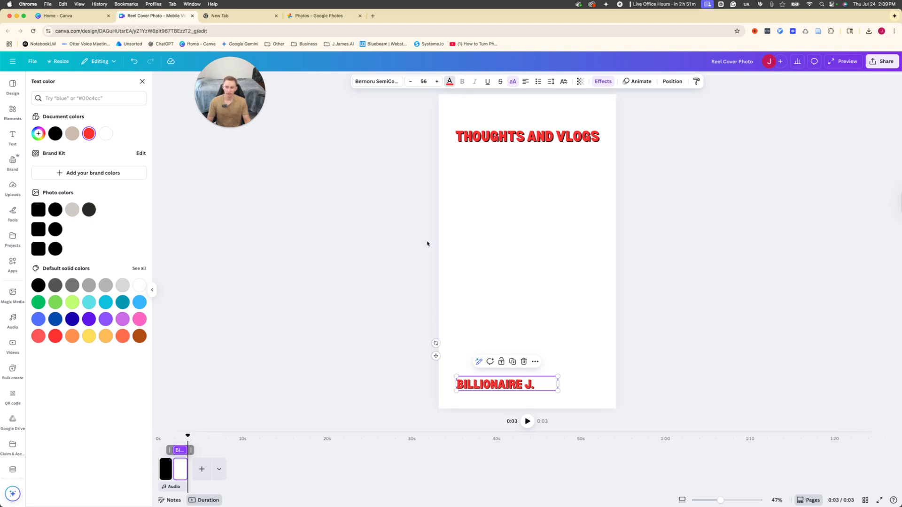
Step: Set the bottom name in Cinzel Decorative and enlarge it to 42.2
click(379, 83)
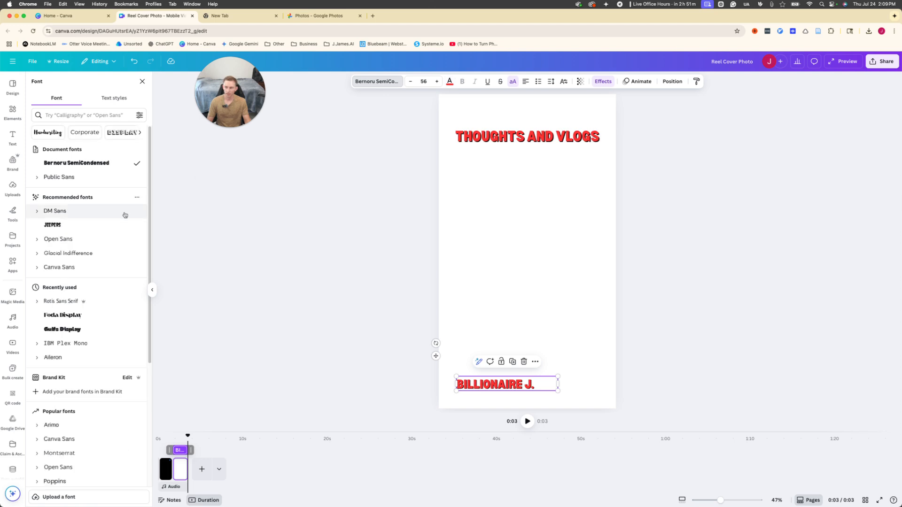
scroll(101, 296, down, 3)
scroll(99, 299, down, 2)
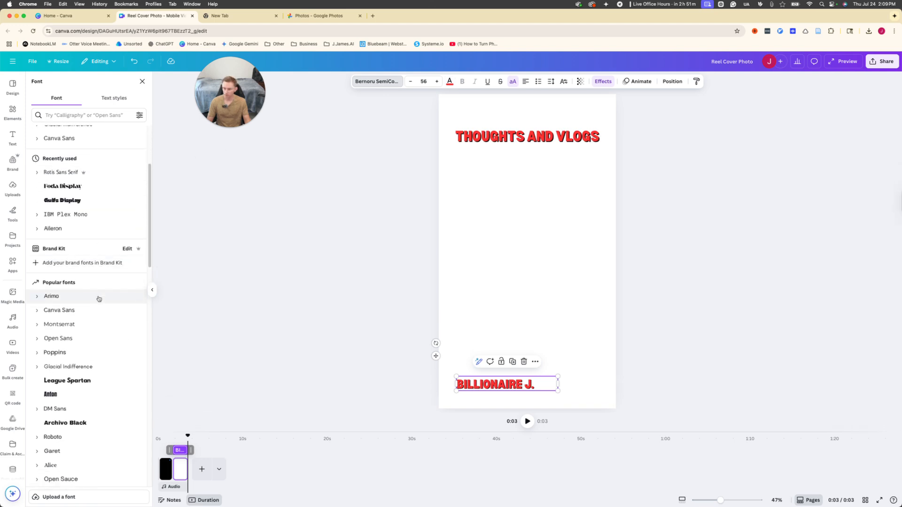
scroll(98, 299, down, 7)
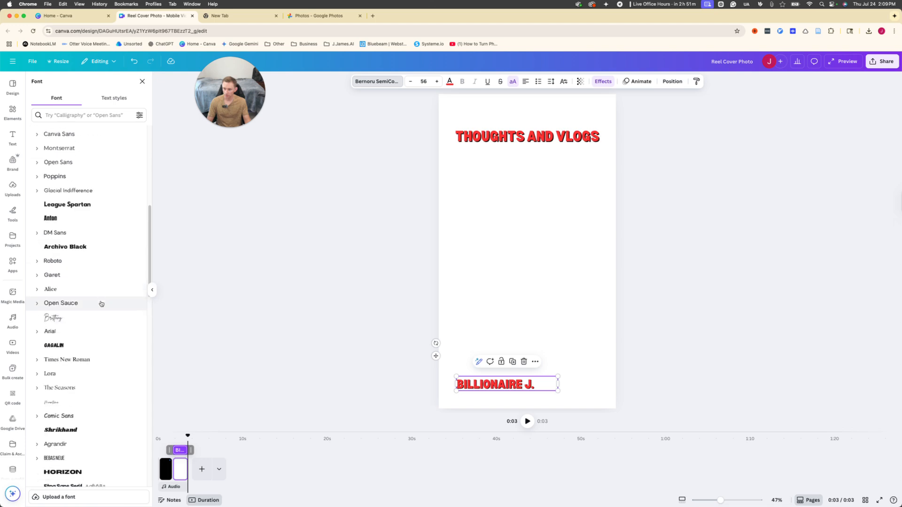
click(89, 315)
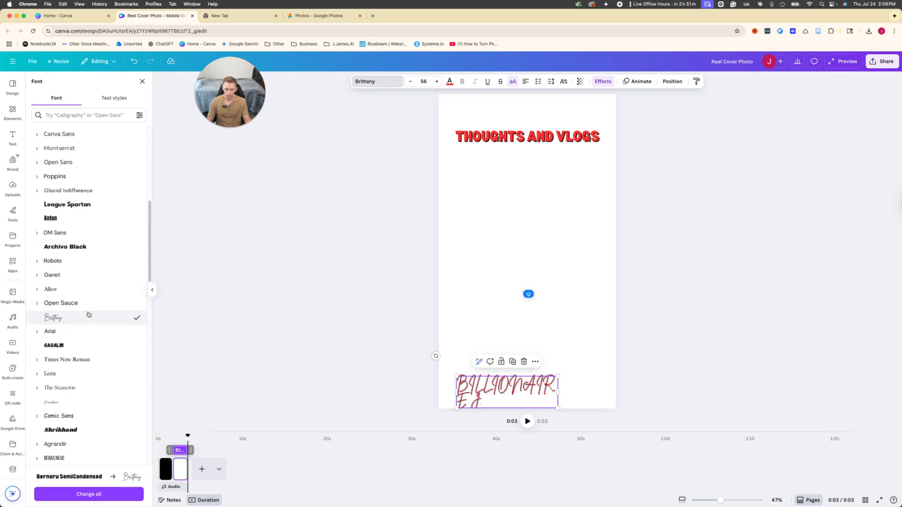
scroll(91, 318, down, 7)
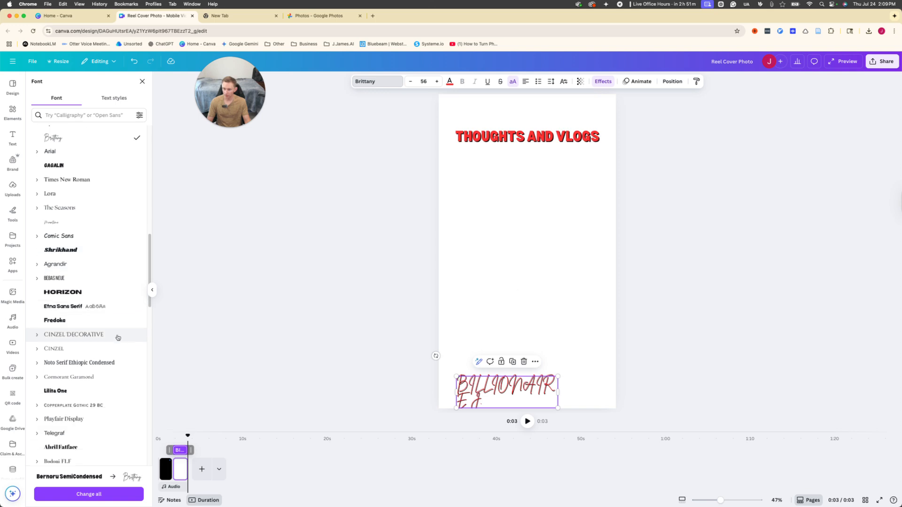
click(116, 335)
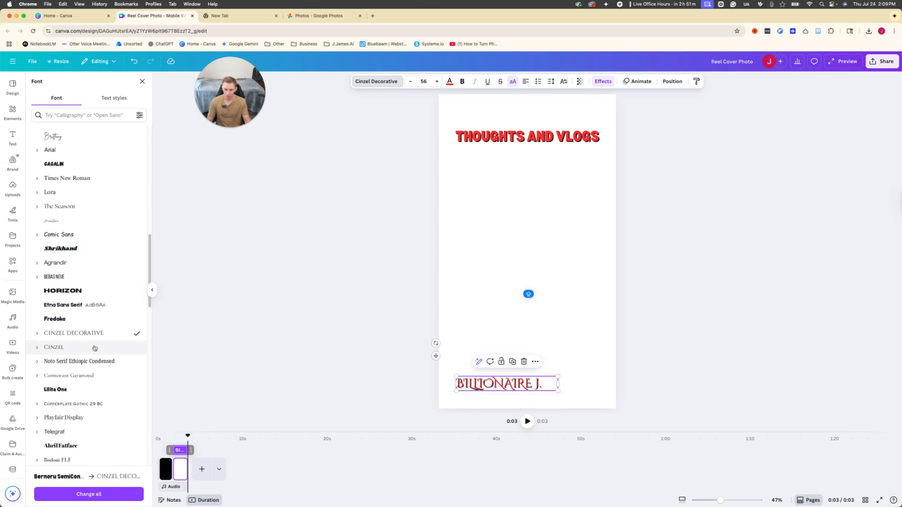
scroll(93, 350, down, 1)
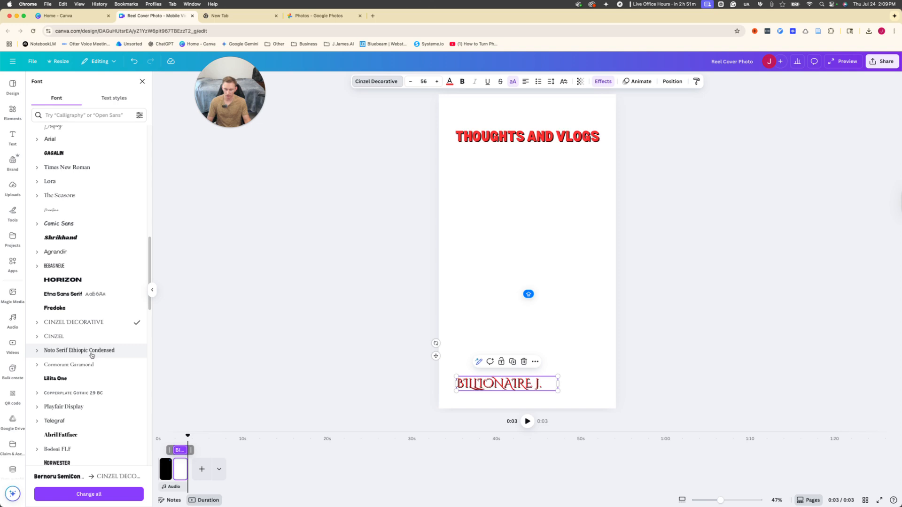
drag(558, 377, 535, 392)
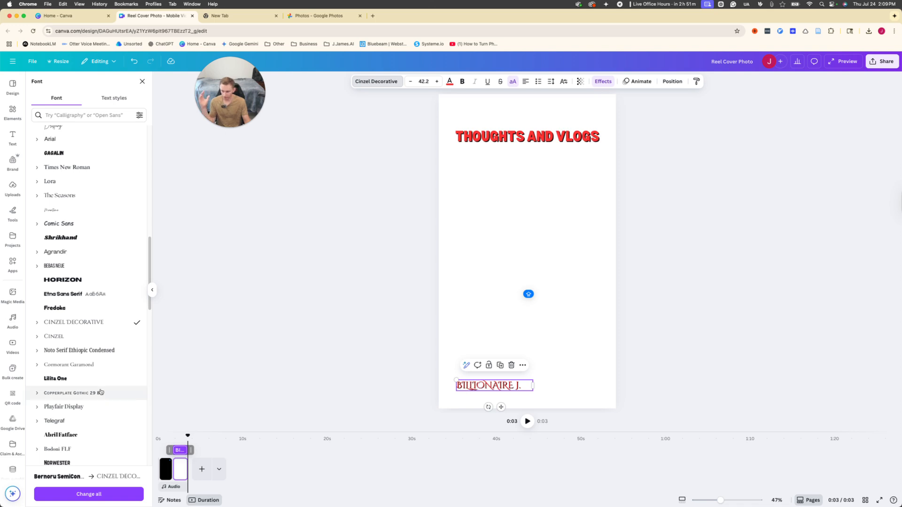
Step: Enlarge the red title to 74.2 so it spans the page width
scroll(100, 345, down, 3)
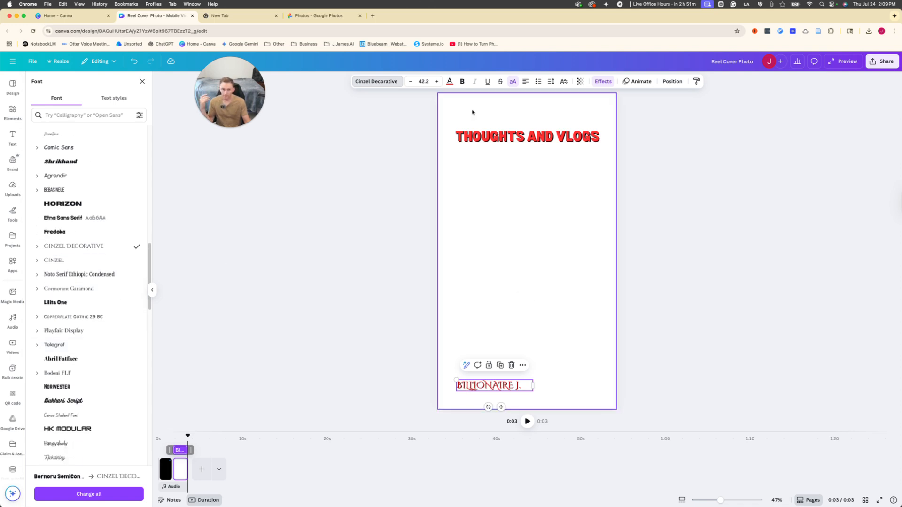
click(457, 138)
drag(452, 144, 435, 145)
mouse_move(493, 141)
mouse_down()
mouse_move(511, 136)
mouse_move(496, 132)
mouse_up()
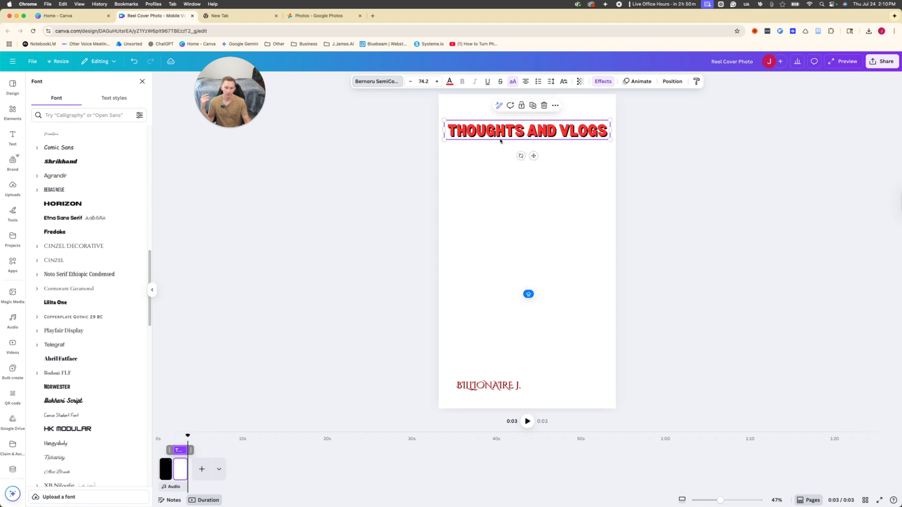
Step: Type CHILLIN' AND CRUISIN' over the selected bottom text, correcting typos as you go
click(505, 387)
double_click(512, 389)
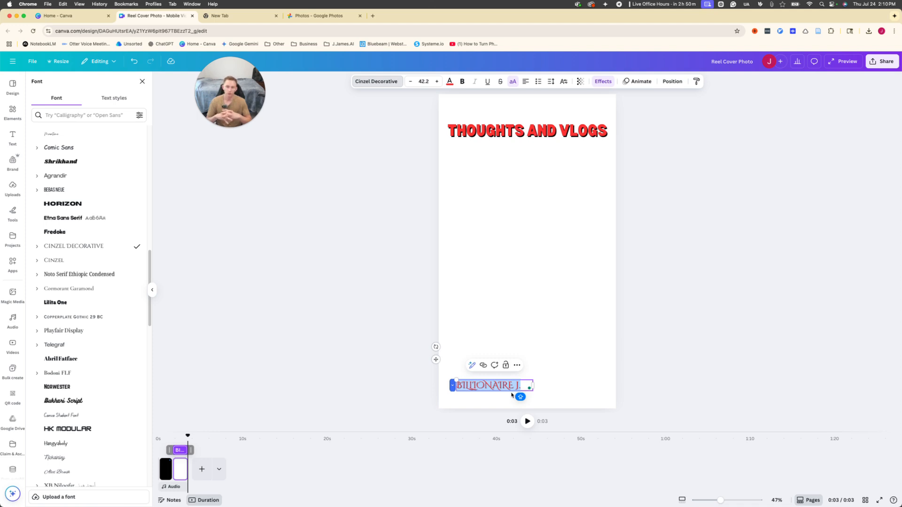
text(CA)
key(BackSpace)
text(CR)
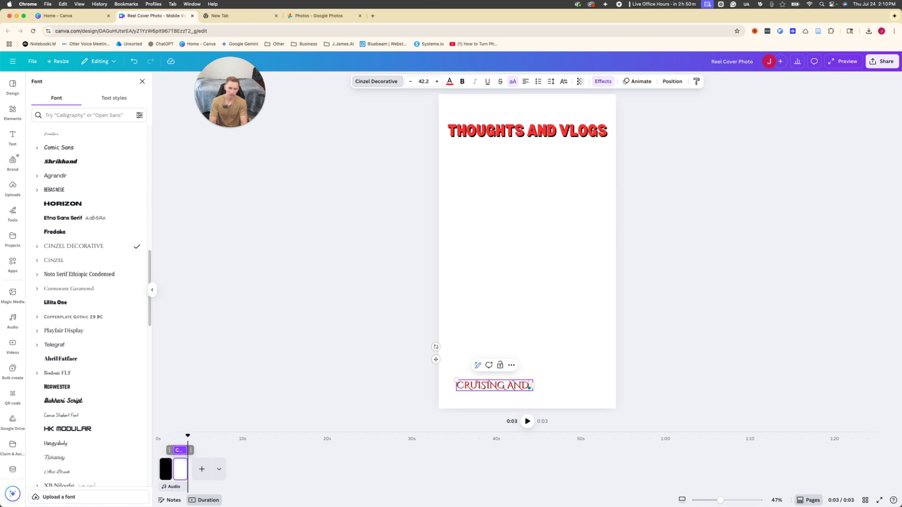
key(BackSpace)
key(BackSpace)
key(BackSpace)
key(BackSpace)
key(BackSpace)
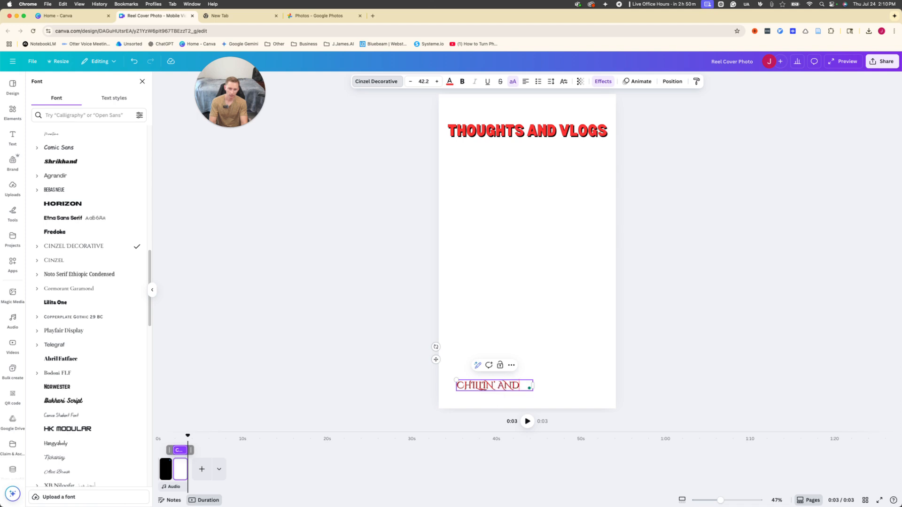
text(ri)
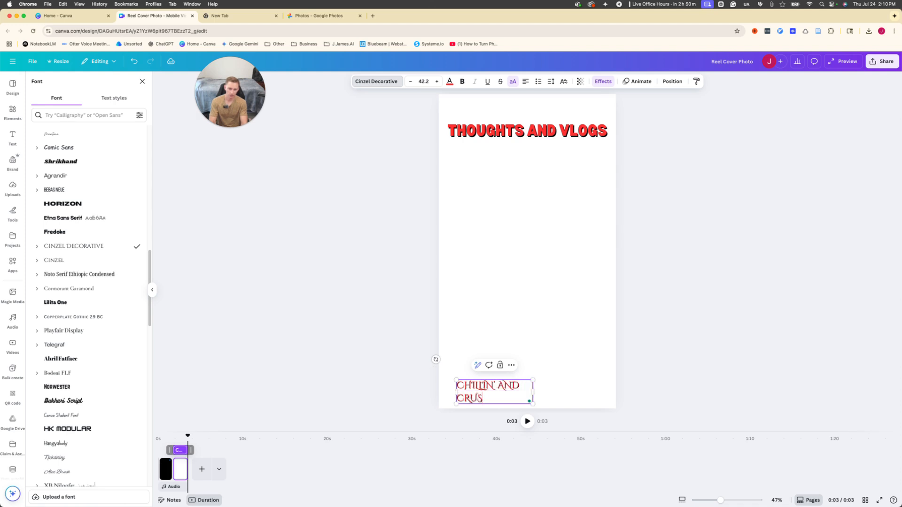
text(uisin')
Step: Move the CHILLIN' AND CRUISIN' text up below the title and make it bold
click(507, 334)
drag(492, 390, 482, 180)
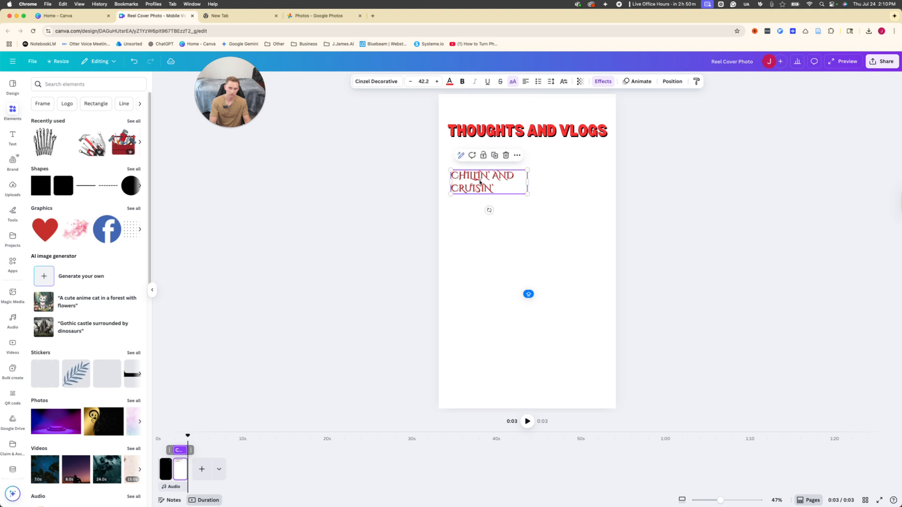
double_click(487, 184)
key(ctrl+b)
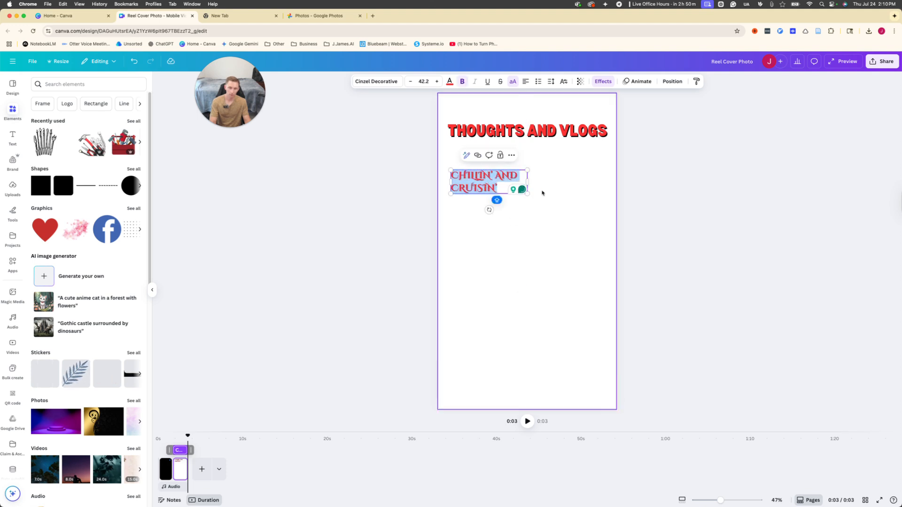
Step: Enlarge the subtitle, nudge it into place, and open the Share panel
click(541, 193)
click(513, 182)
mouse_move(527, 185)
mouse_down()
mouse_move(548, 201)
mouse_move(513, 179)
mouse_up()
click(537, 173)
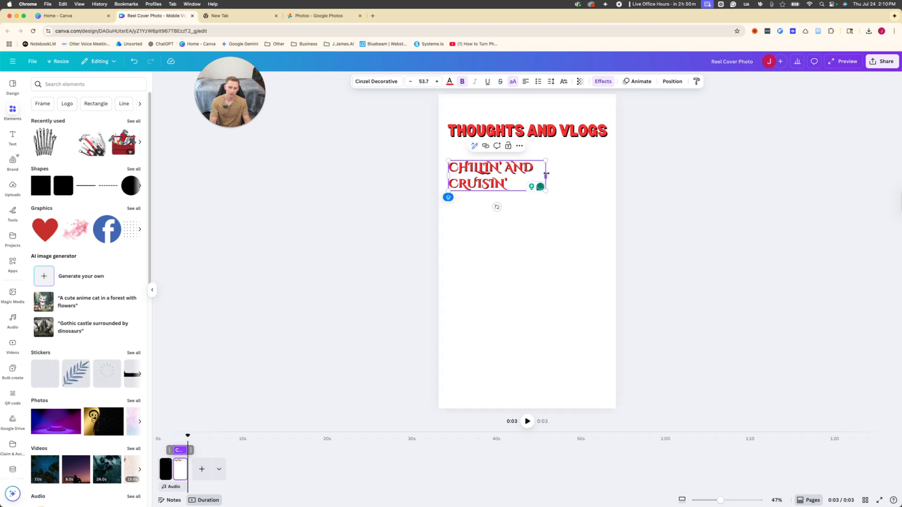
click(747, 197)
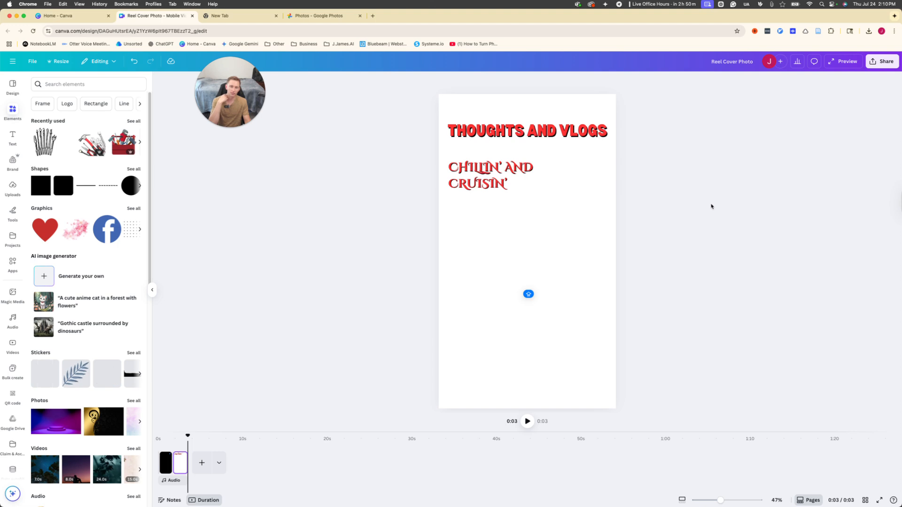
drag(462, 187, 463, 183)
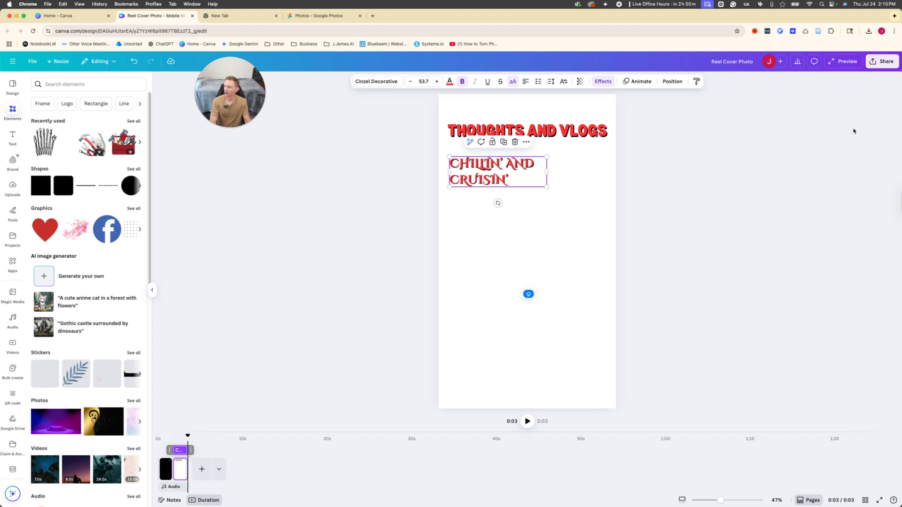
click(881, 62)
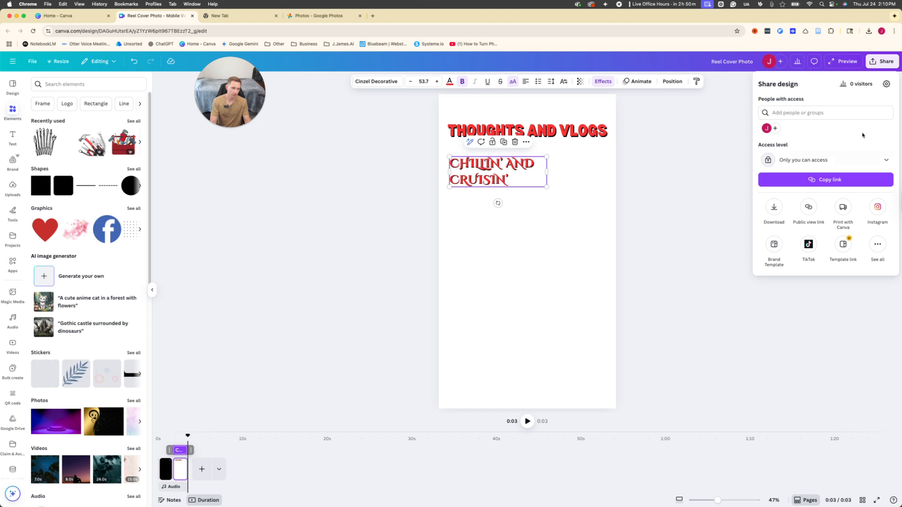
Step: Download the reel cover with file type set to PNG
click(773, 207)
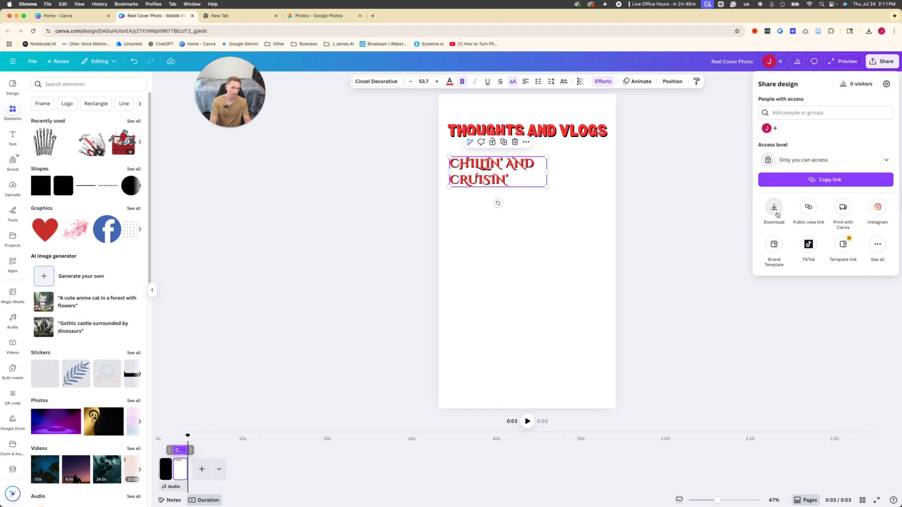
click(850, 114)
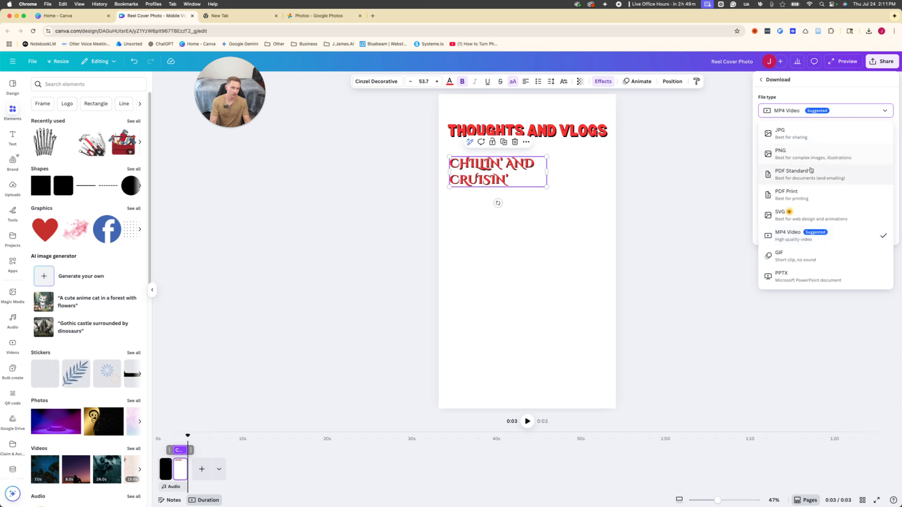
click(781, 154)
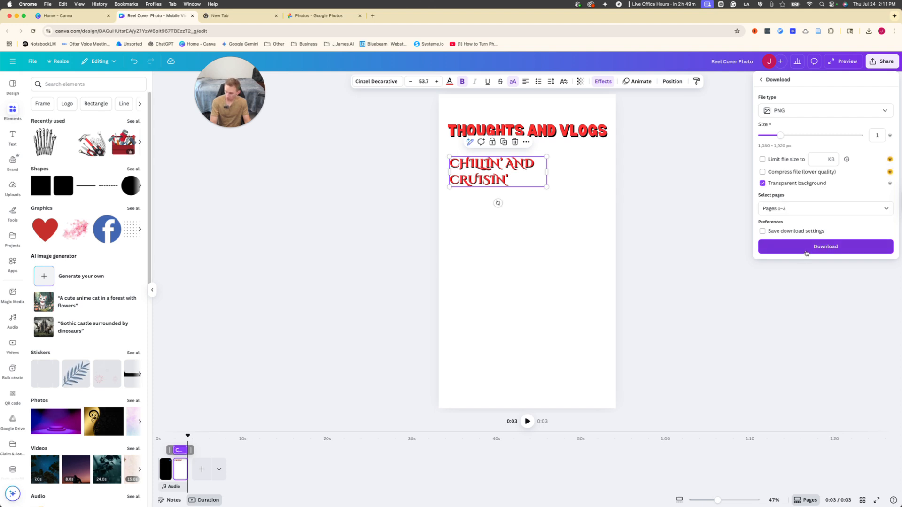
click(806, 251)
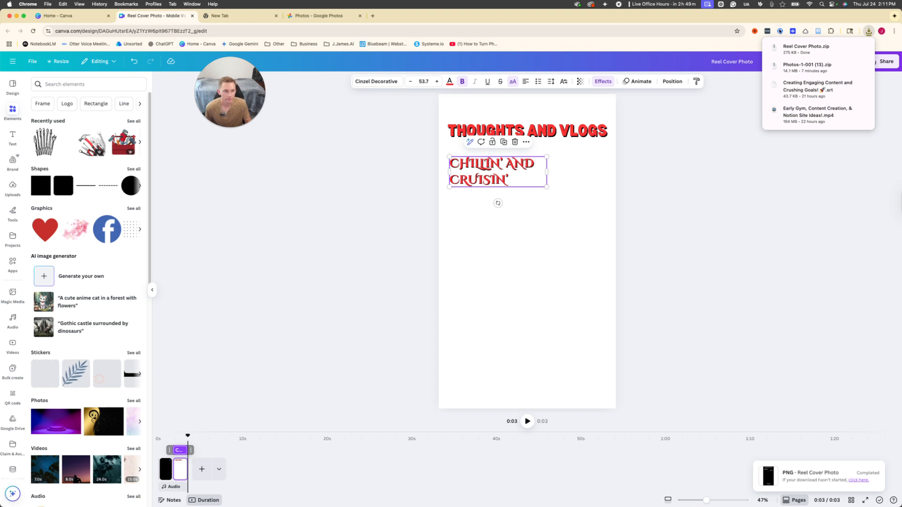
Step: Extract Reel Cover Photo.zip in Downloads and open the extracted folder
click(849, 48)
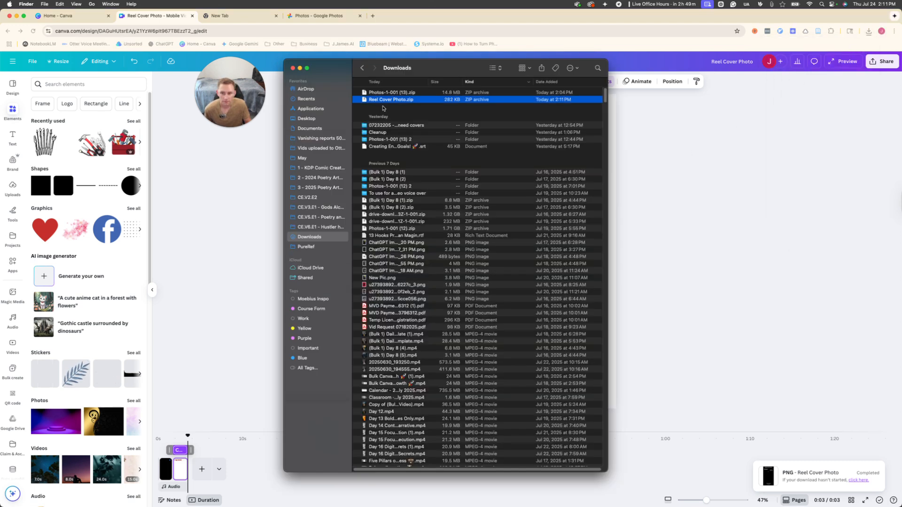
double_click(401, 101)
scroll(401, 102, up, 2)
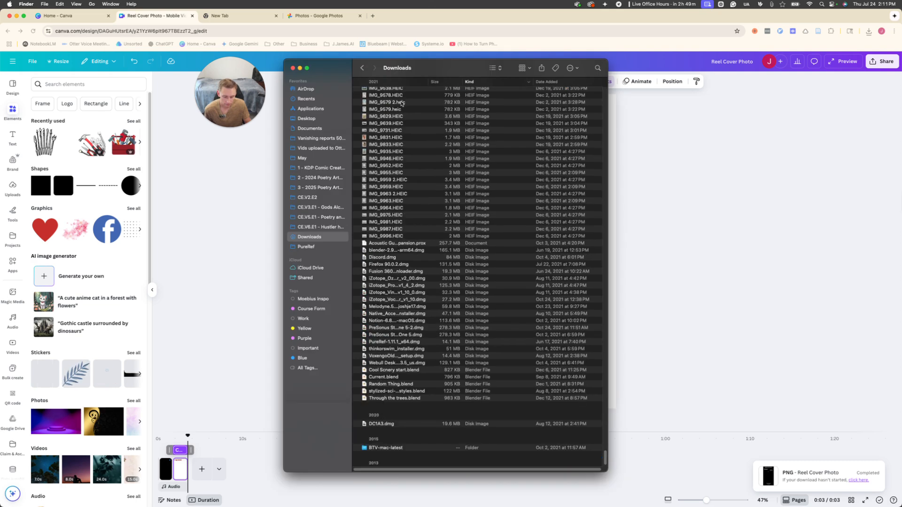
scroll(397, 126, down, 1)
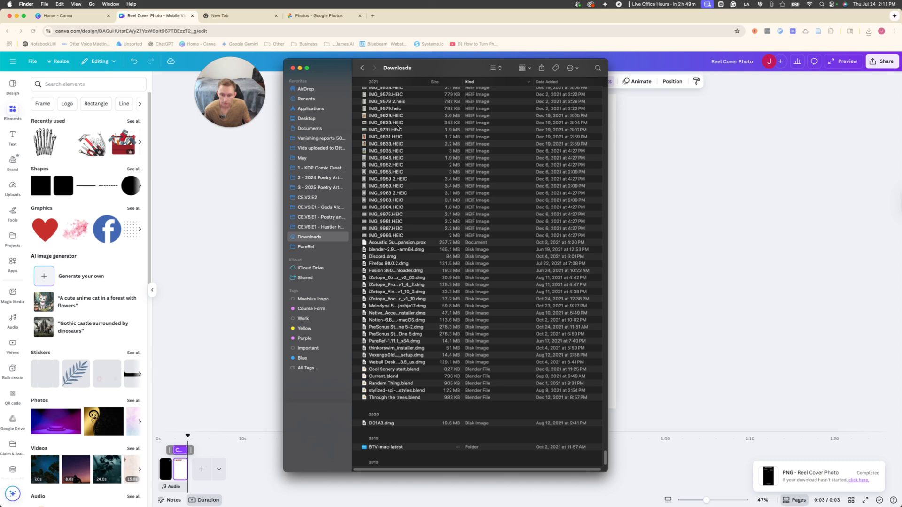
scroll(397, 126, up, 10)
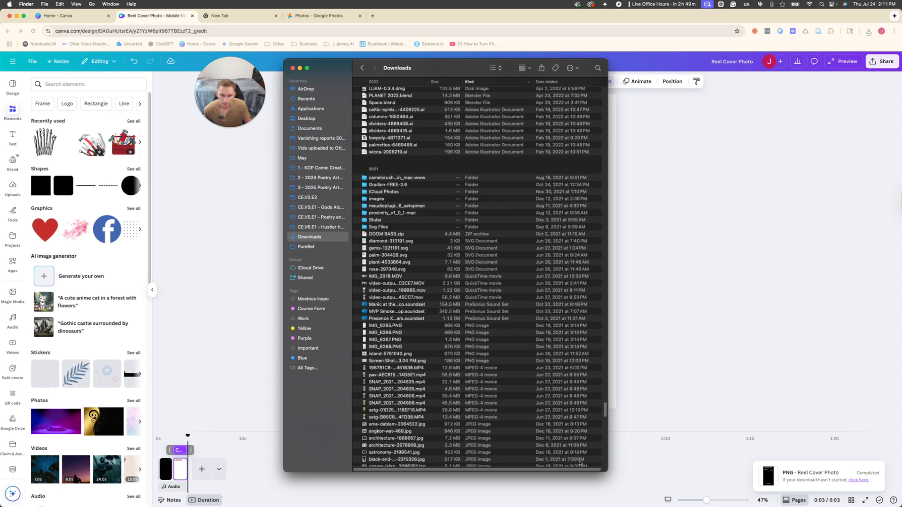
drag(607, 408, 565, 31)
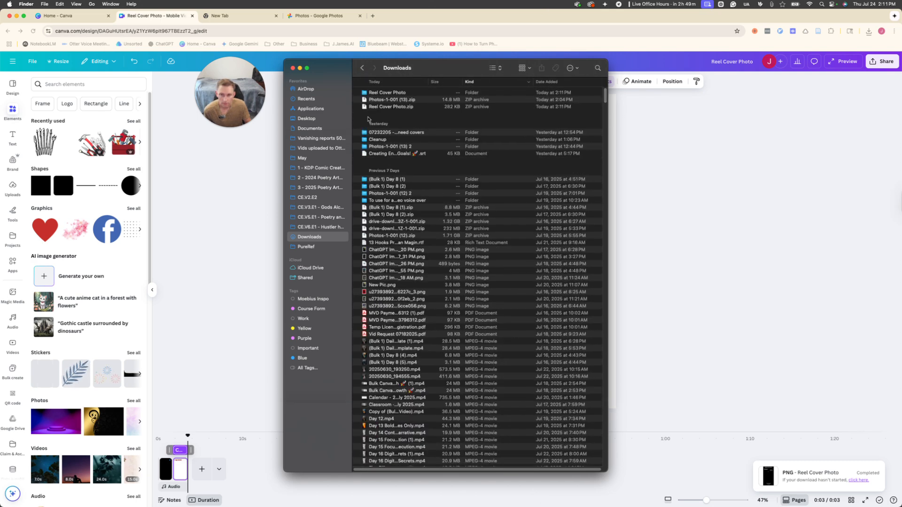
double_click(408, 94)
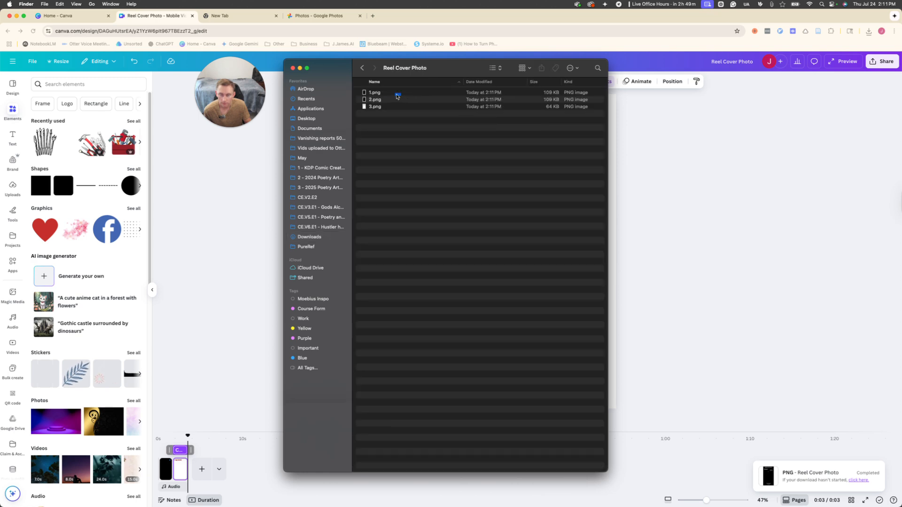
Step: Preview 3.png, close it, and return to the Google Photos tab
click(397, 94)
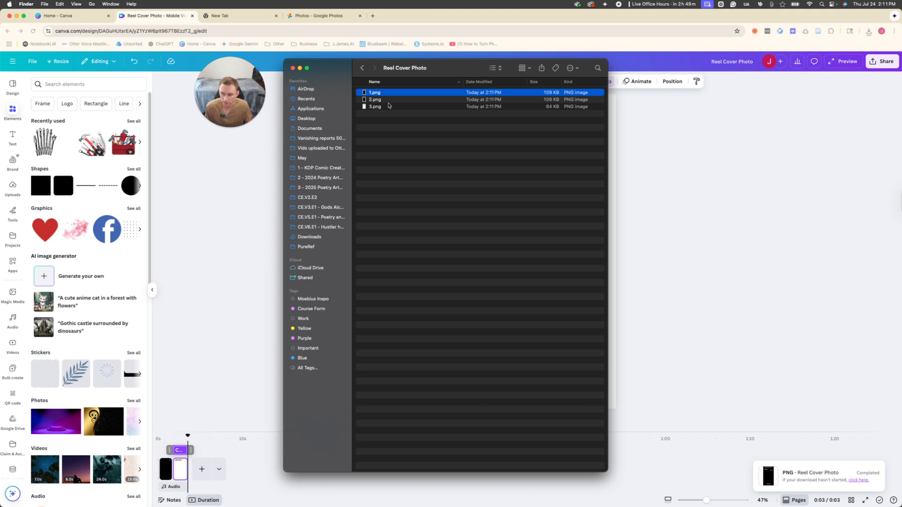
double_click(389, 107)
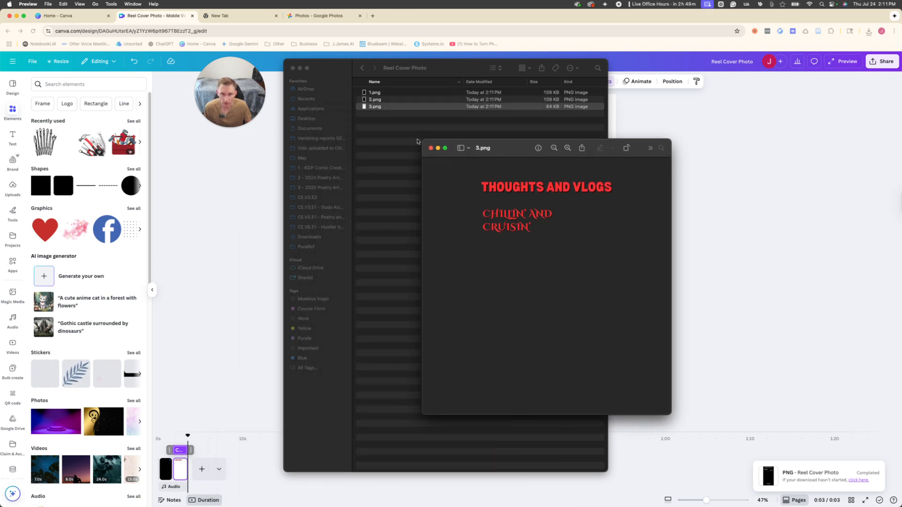
click(430, 148)
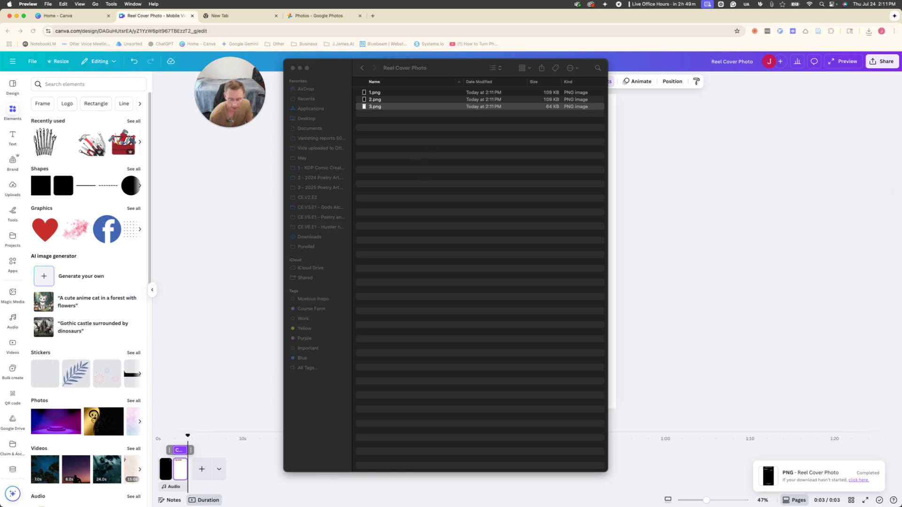
click(320, 12)
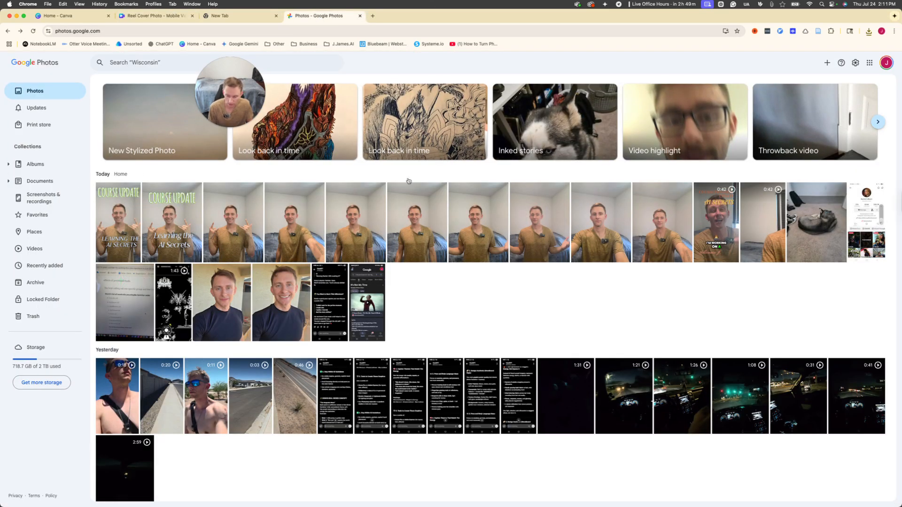
Step: Drag 3.png from the Finder folder into Google Photos to upload it
key(super+Tab)
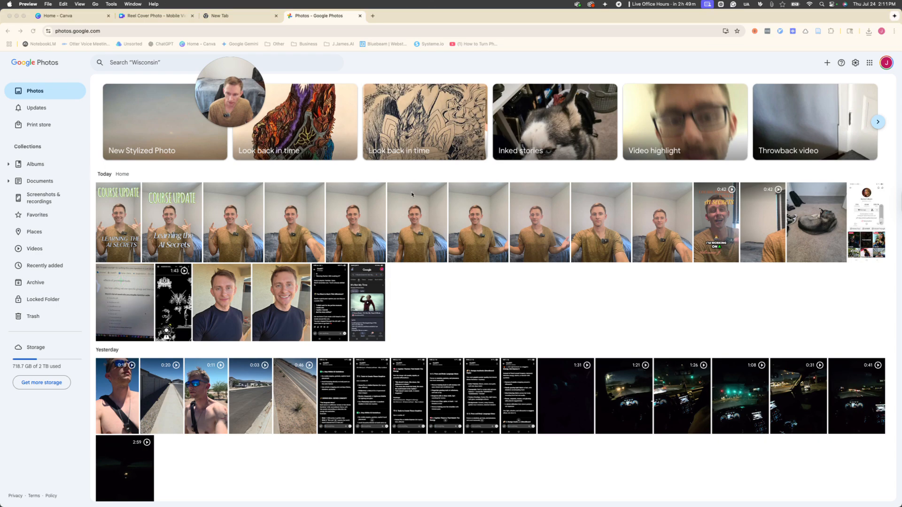
key(super+Tab)
drag(392, 110, 392, 272)
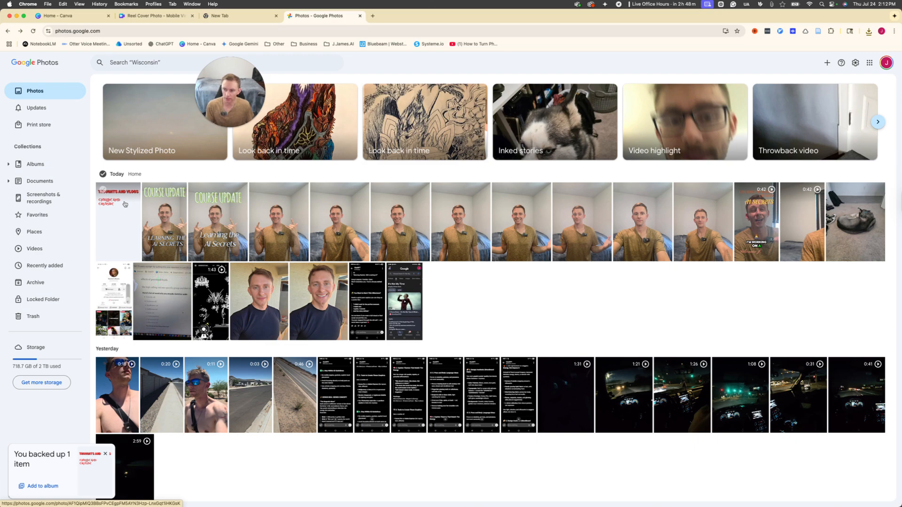
Step: Check the newly uploaded cover image in Google Photos, then return to Canva
click(165, 221)
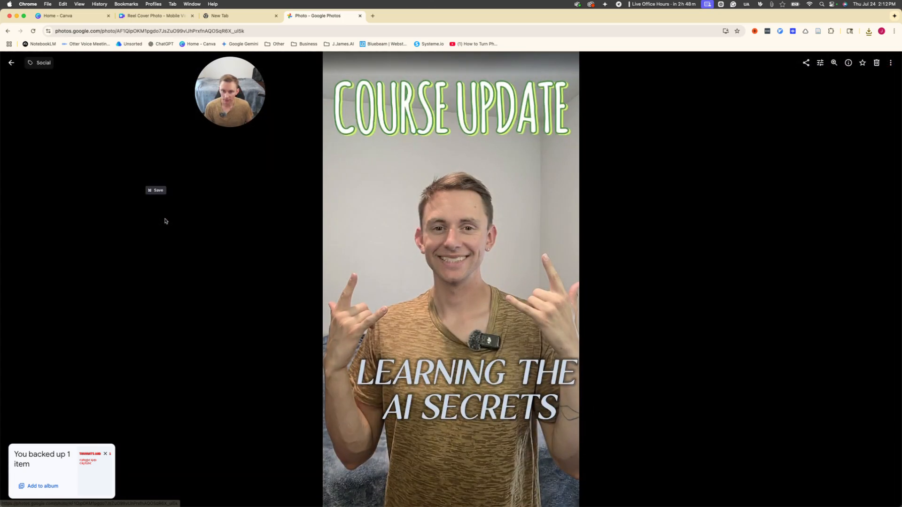
key(Escape)
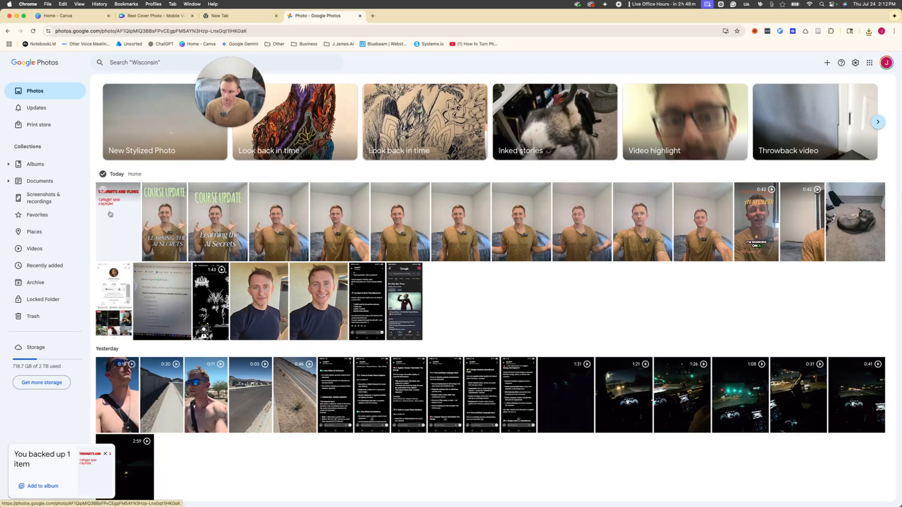
click(111, 213)
key(Escape)
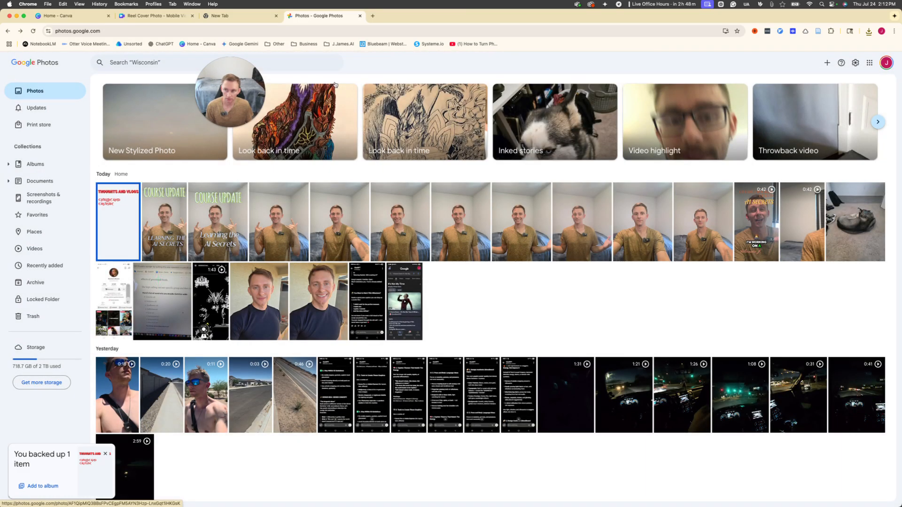
click(63, 19)
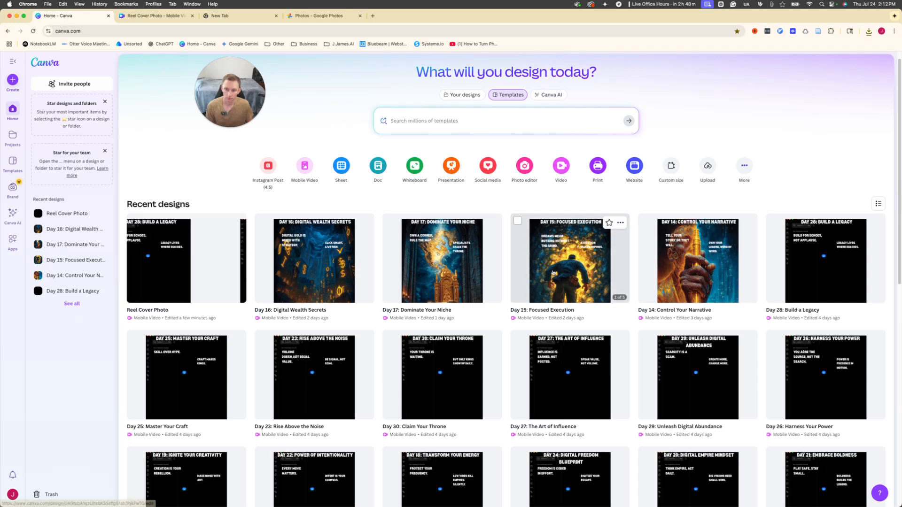
Step: Back in the Reel Cover Photo design, enlarge the CHILLIN' AND CRUISIN' subtitle and move it lower
click(170, 18)
drag(547, 187, 610, 276)
drag(560, 204, 558, 273)
Step: Enlarge the THOUGHTS AND VLOGS title onto two lines and position it near the page top
click(578, 136)
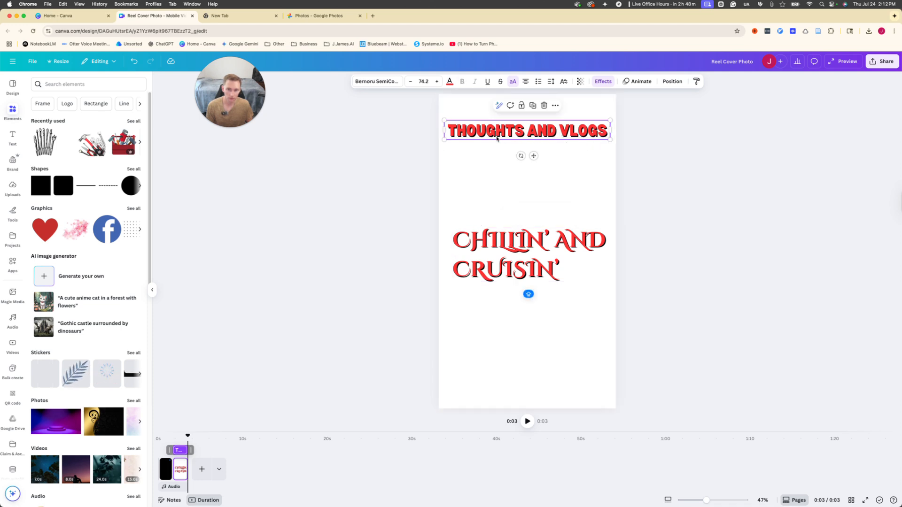
drag(444, 138, 466, 337)
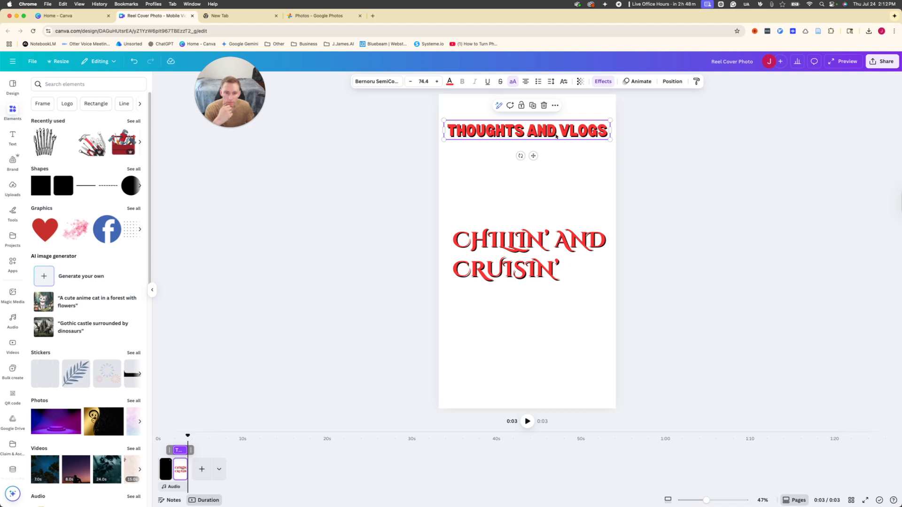
click(560, 149)
click(563, 132)
drag(609, 130, 623, 210)
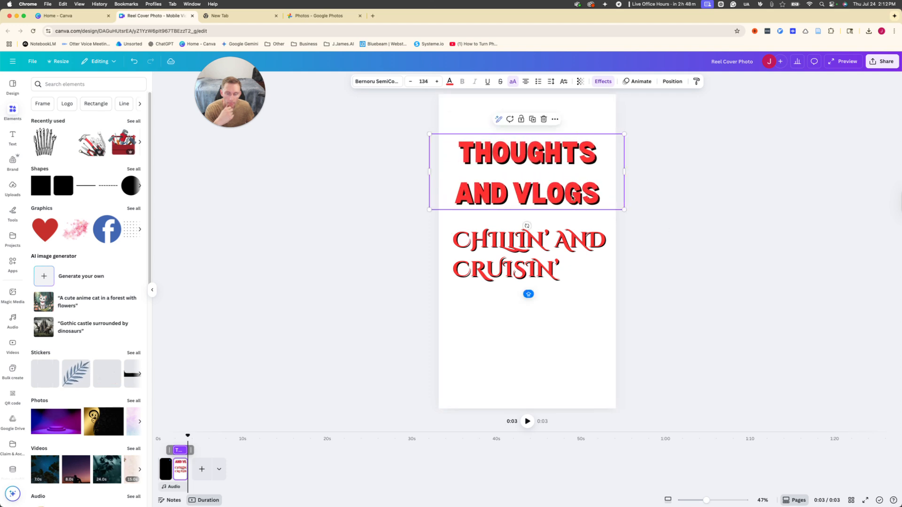
mouse_move(554, 167)
mouse_down()
mouse_move(592, 154)
mouse_move(558, 158)
mouse_move(568, 158)
mouse_up()
Step: Shrink the CHILLIN' AND CRUISIN' subtitle to size 72 and place it lower on the page
click(564, 229)
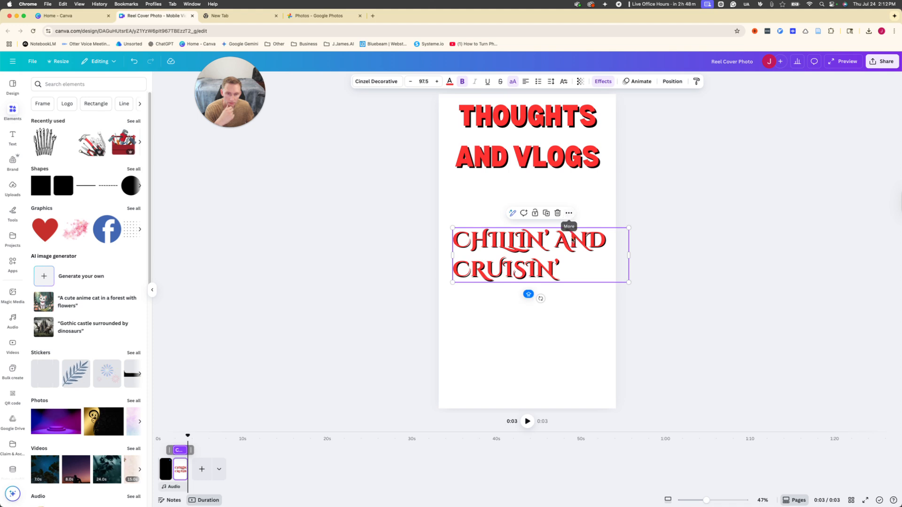
drag(627, 281, 585, 264)
drag(485, 254, 518, 297)
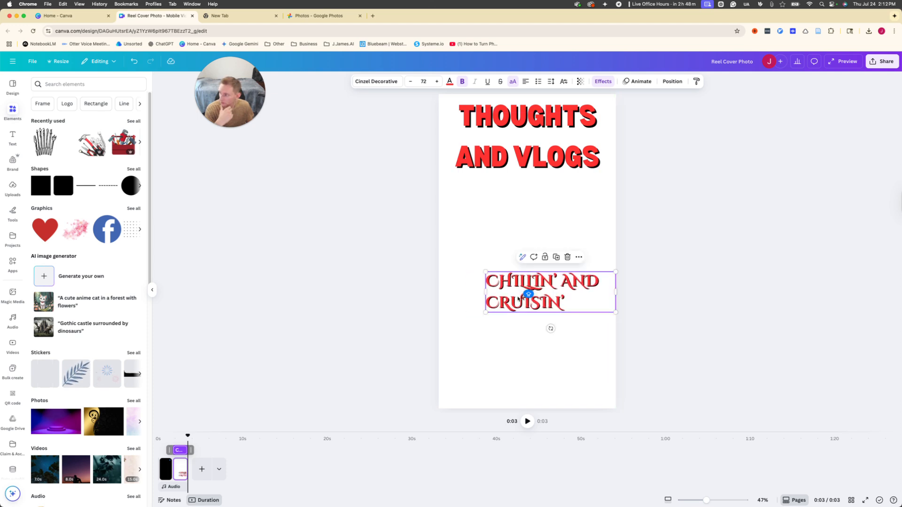
click(716, 172)
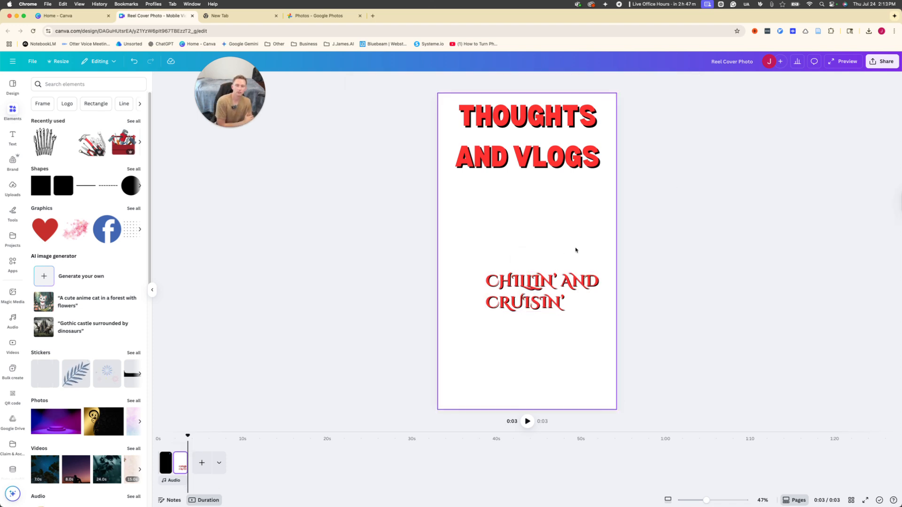
Step: Nudge the title down slightly and reposition the subtitle on the page
drag(529, 144, 529, 158)
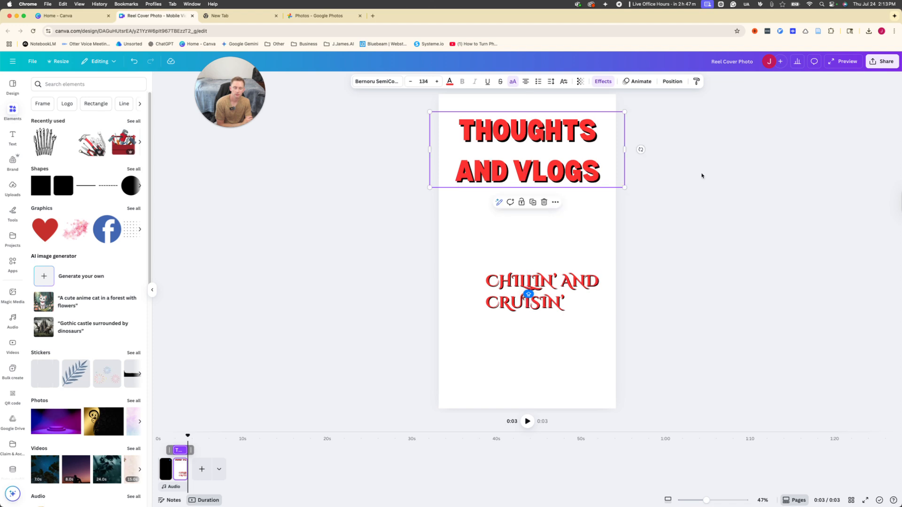
click(699, 176)
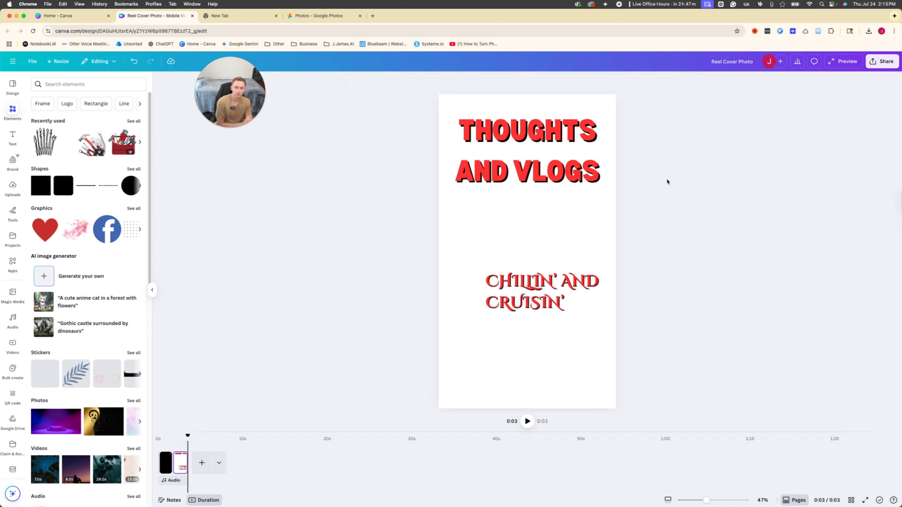
drag(557, 293, 566, 273)
Step: Break the subtitle into three centre-aligned lines: CHILLIN', AND, CRUISIN'
double_click(588, 263)
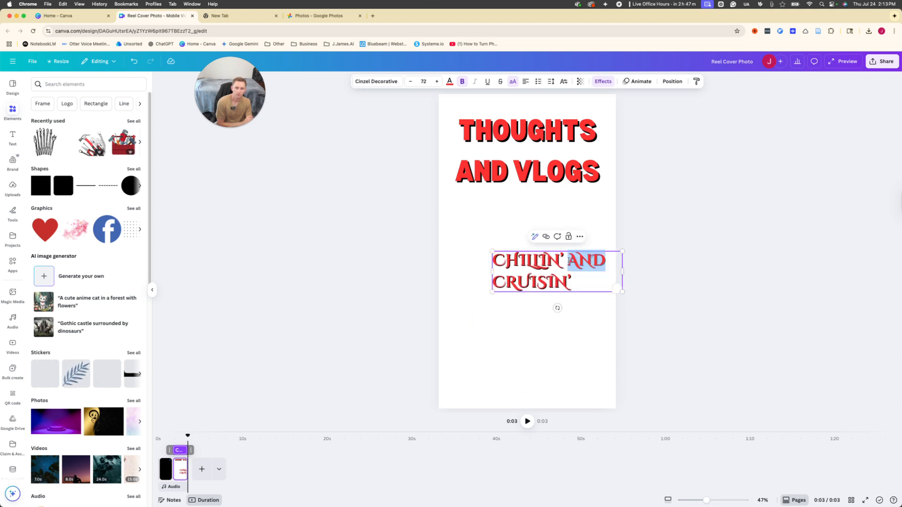
key(Left)
key(Return)
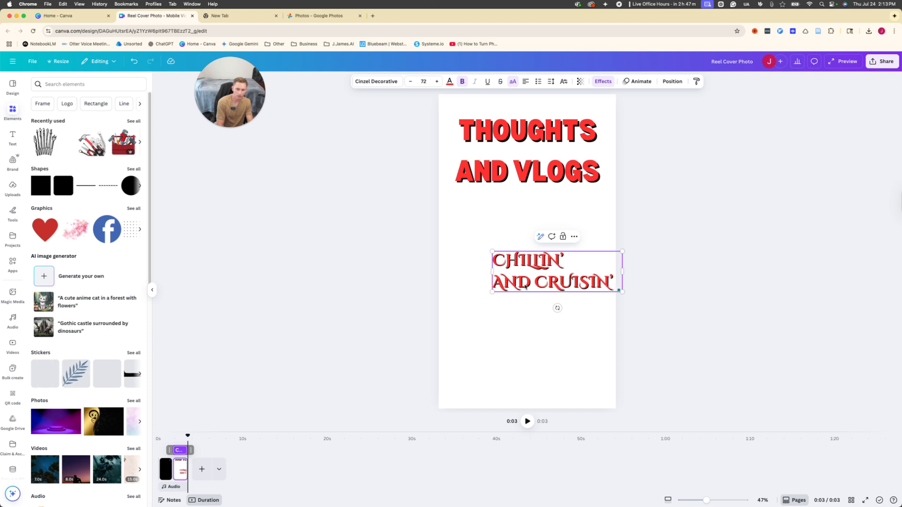
key(Return)
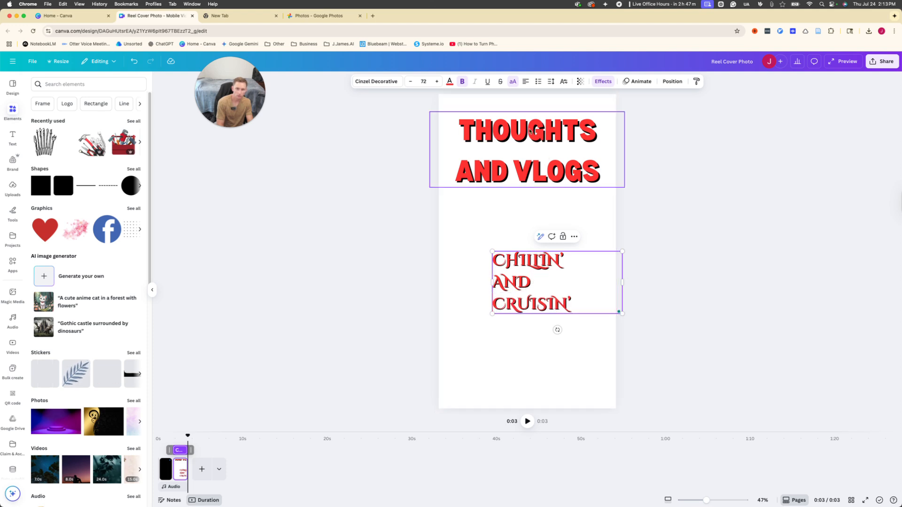
click(525, 81)
key(super+a)
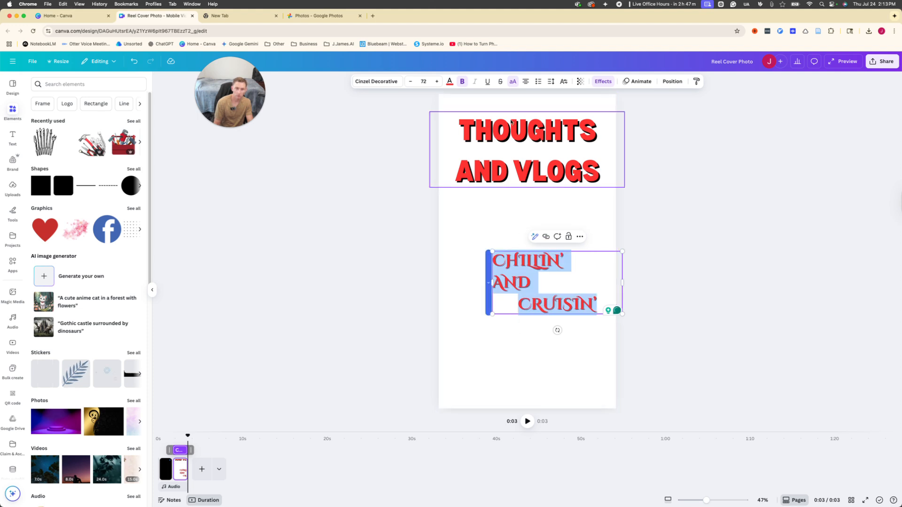
click(526, 82)
click(526, 82)
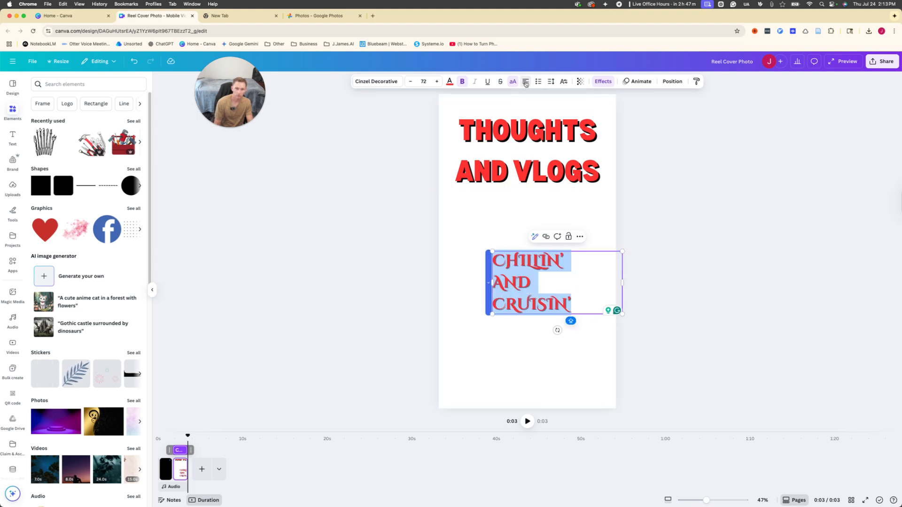
click(526, 83)
Step: Centre the subtitle horizontally on the page and lower the THOUGHTS AND VLOGS title slightly
click(627, 237)
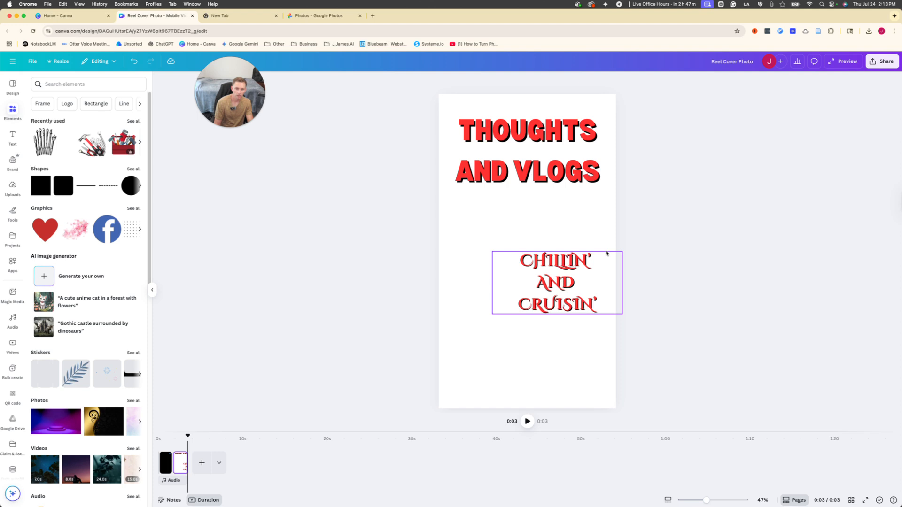
click(567, 307)
drag(579, 283, 548, 289)
drag(548, 283, 548, 283)
click(678, 235)
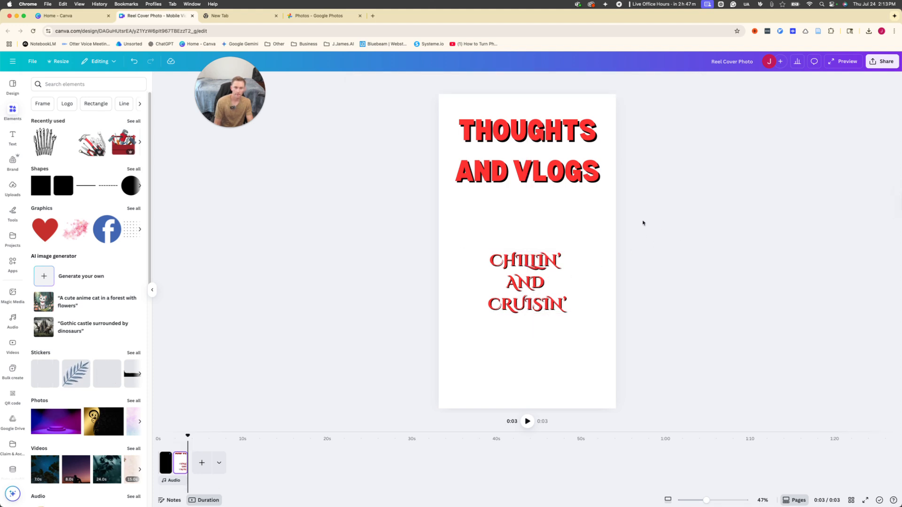
click(545, 161)
drag(545, 161, 545, 173)
click(719, 183)
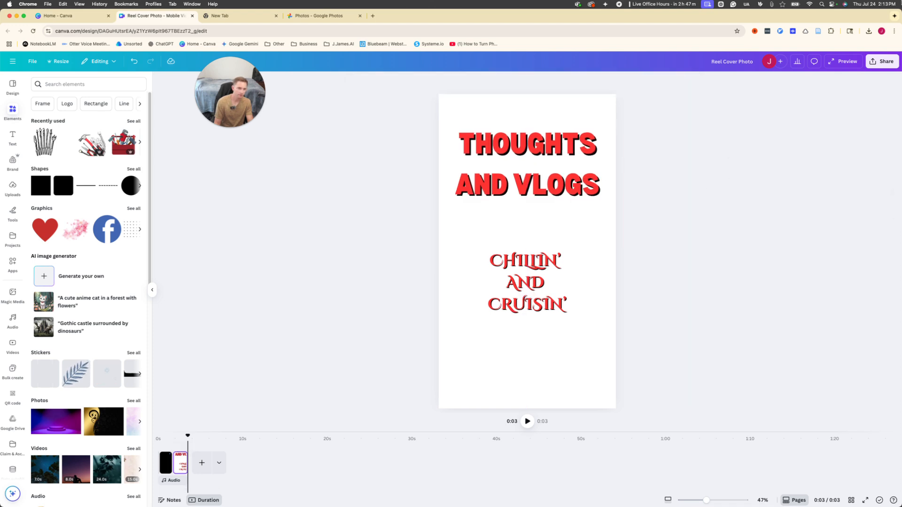
Step: Download the reel cover as a PNG, saving the download settings for next time
click(882, 61)
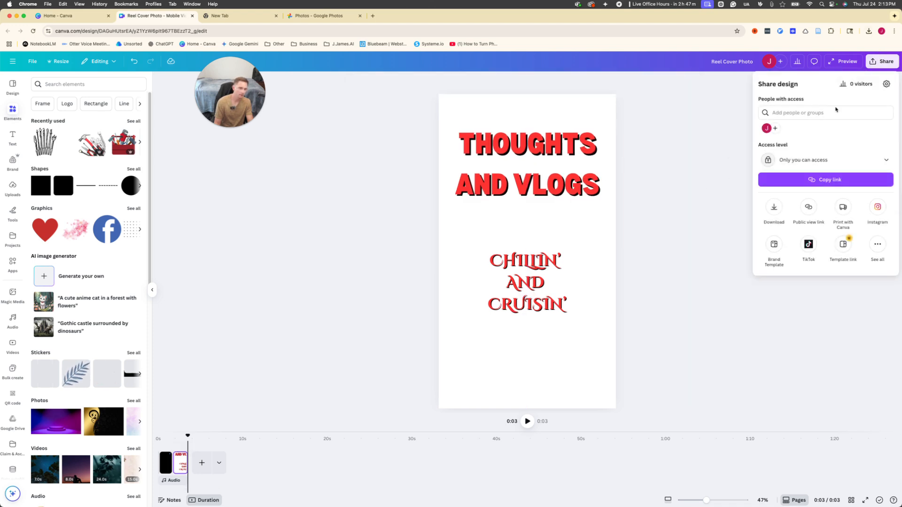
click(772, 209)
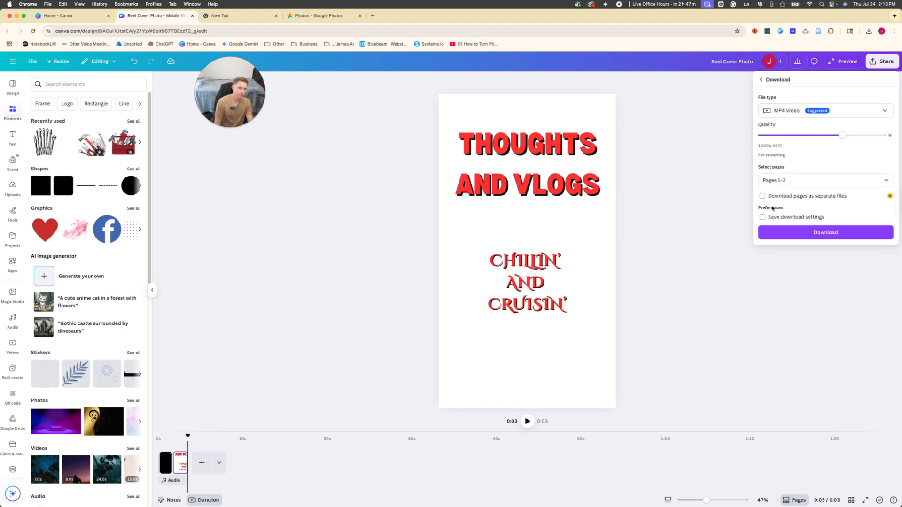
click(771, 219)
click(848, 111)
click(805, 153)
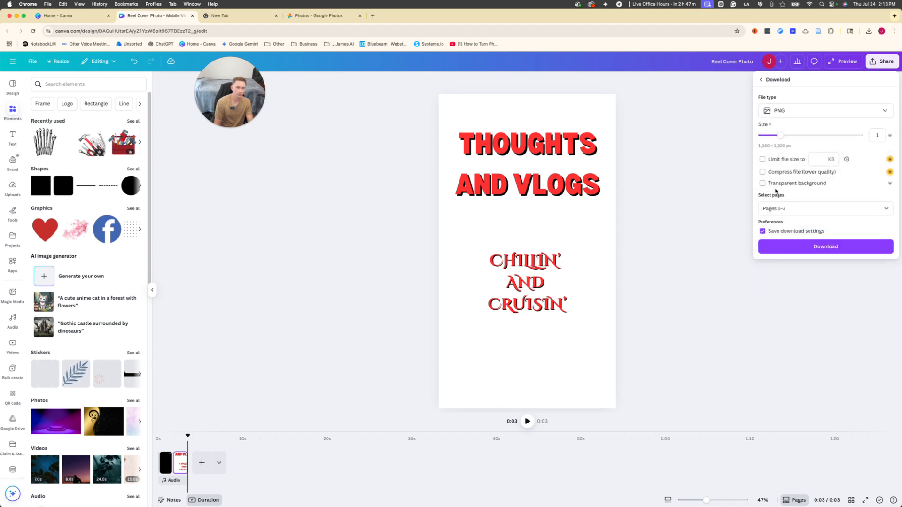
click(794, 252)
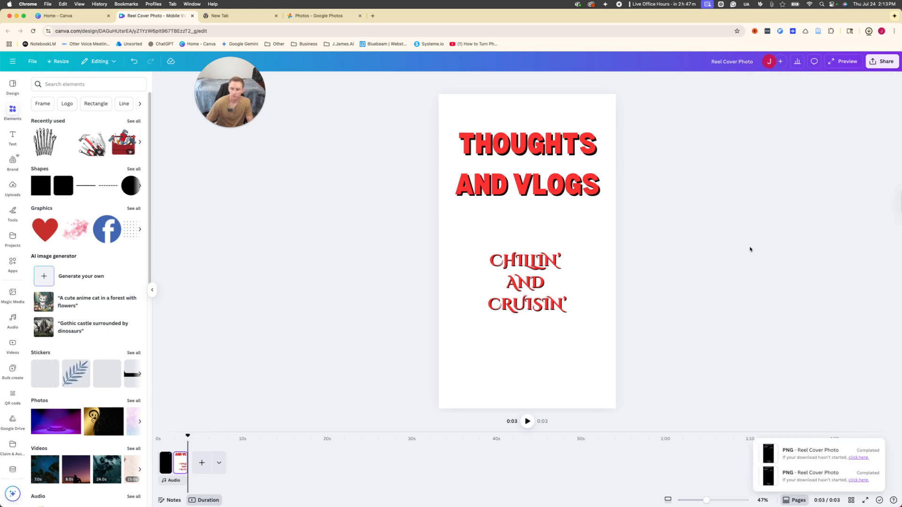
Step: Delete the leftover Day 28 page so only the cover page remains
click(163, 469)
key(Delete)
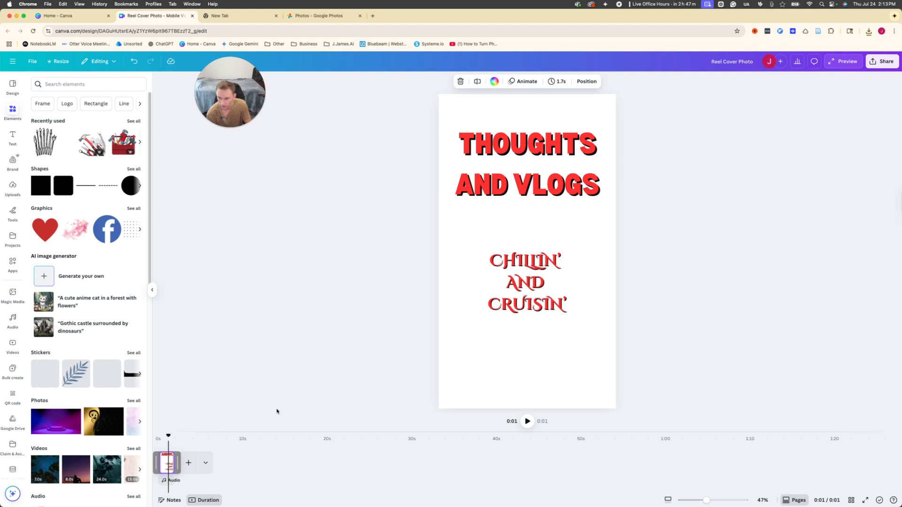
click(401, 352)
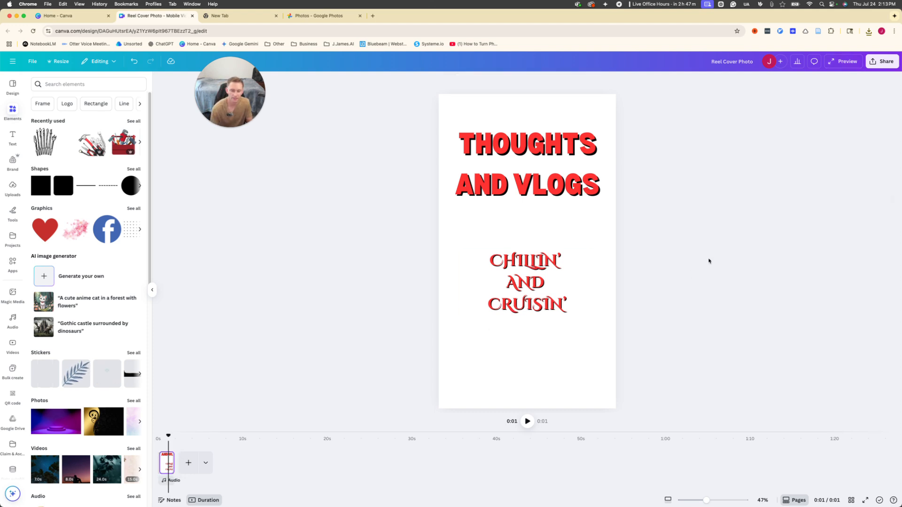